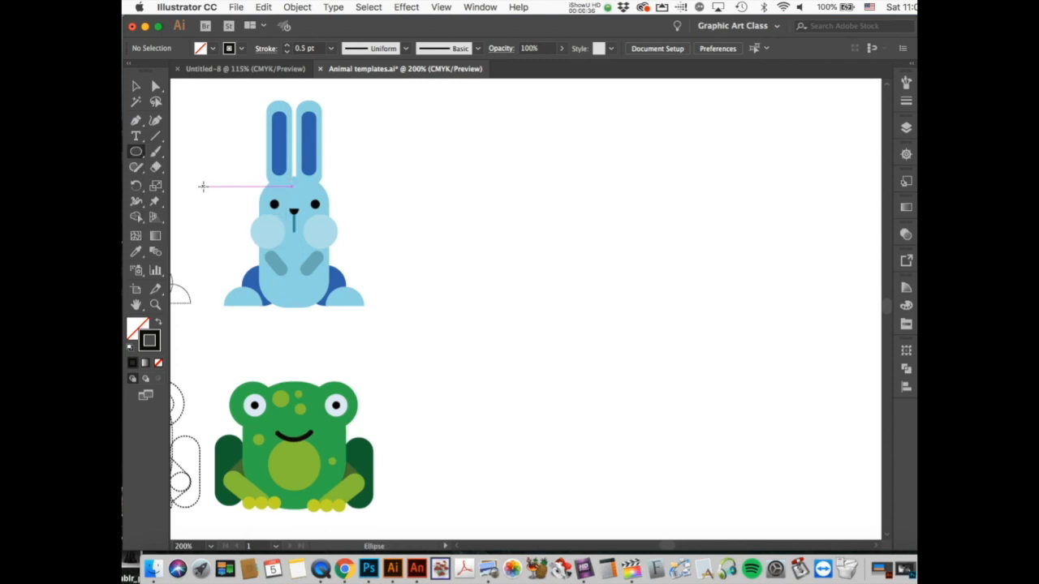
Step: Drag out a 1.25 × 1.25 in circle right of the bunny, level with its base
drag(502, 186, 610, 294)
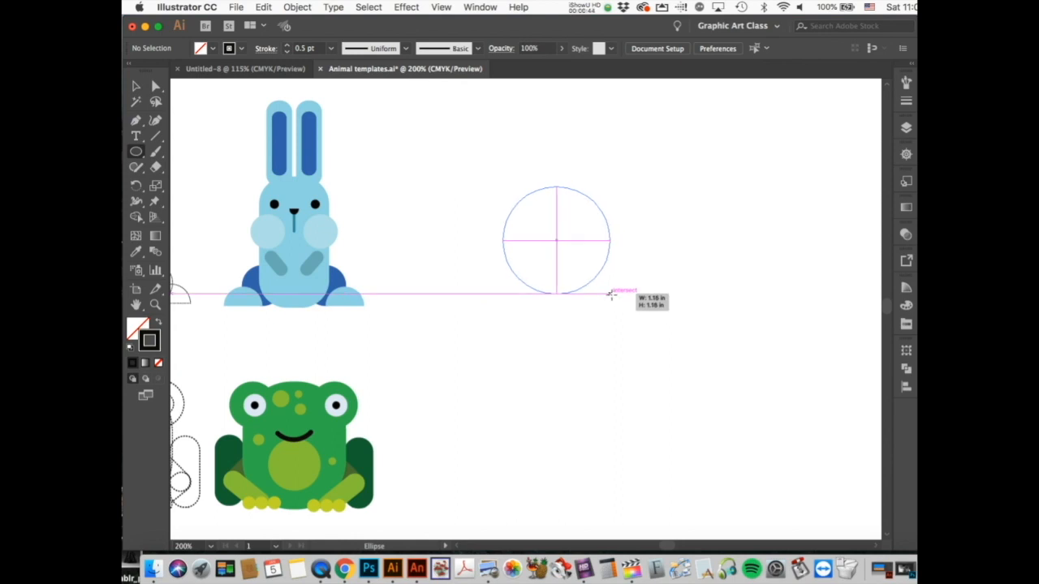
drag(610, 293, 613, 307)
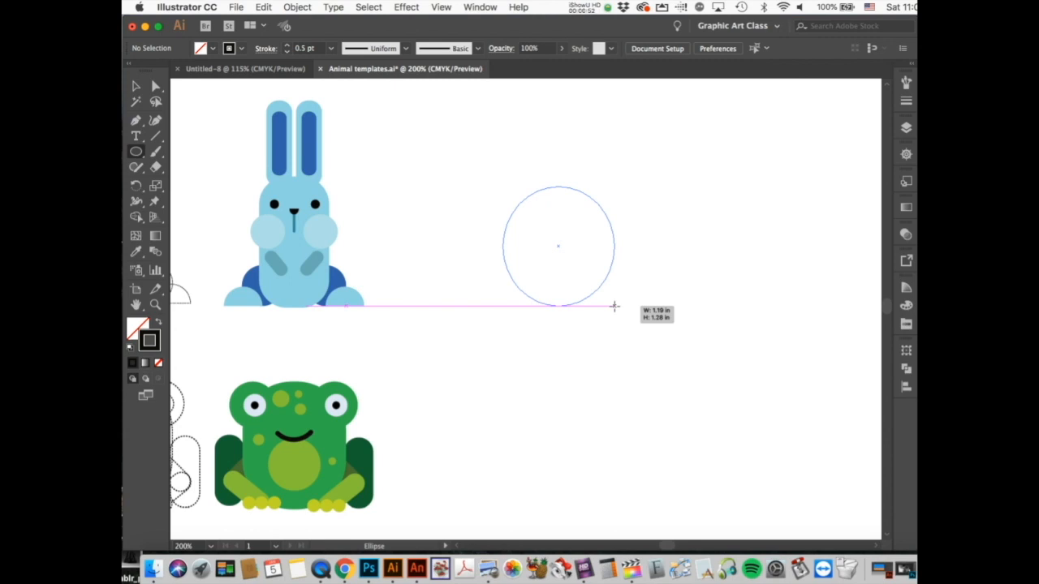
drag(614, 307, 617, 305)
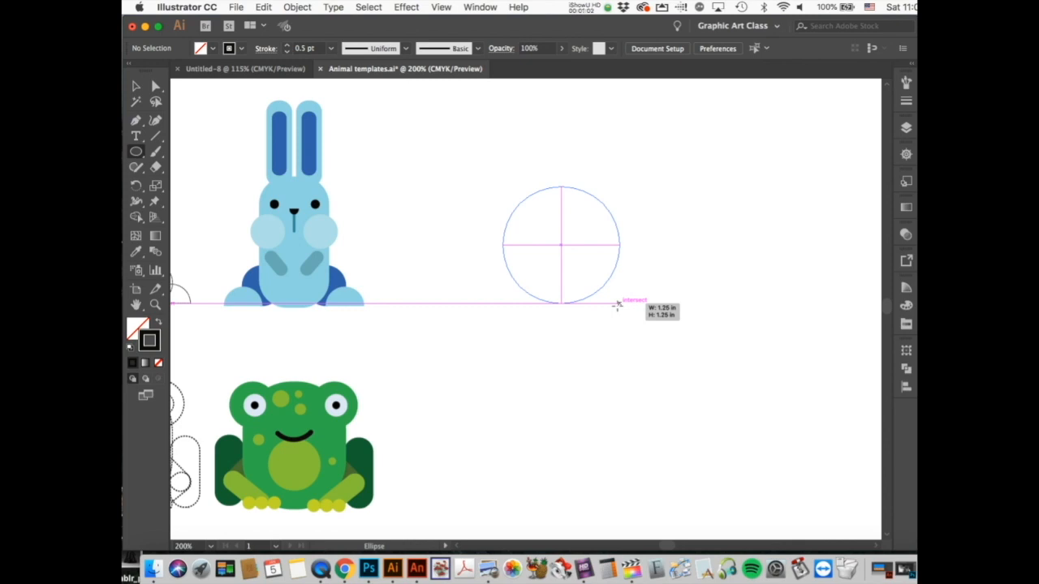
drag(617, 305, 617, 308)
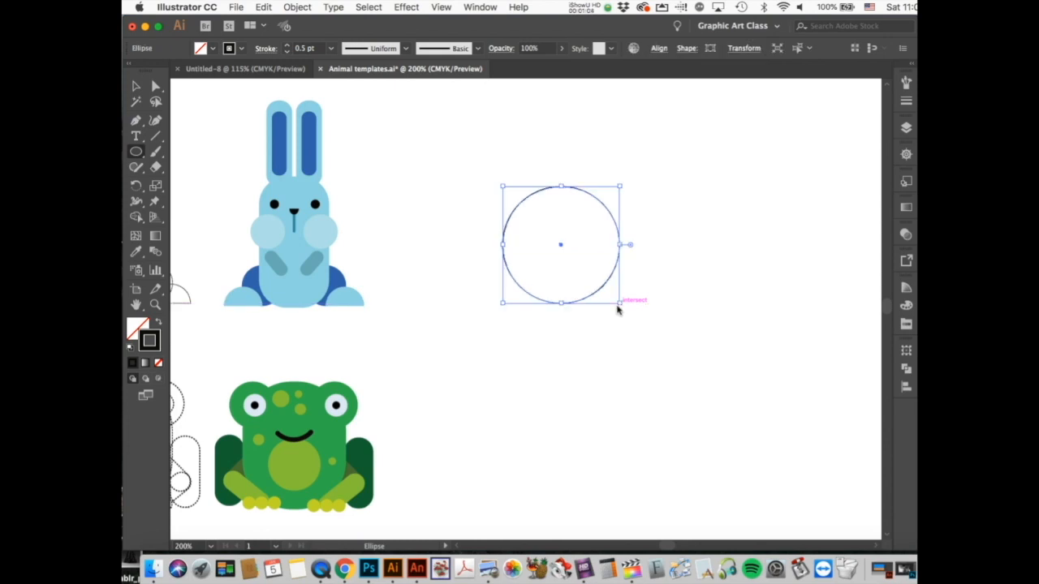
Step: Remove the circle's stroke and give it a blue-grey 62747A fill in the Color Picker
click(160, 365)
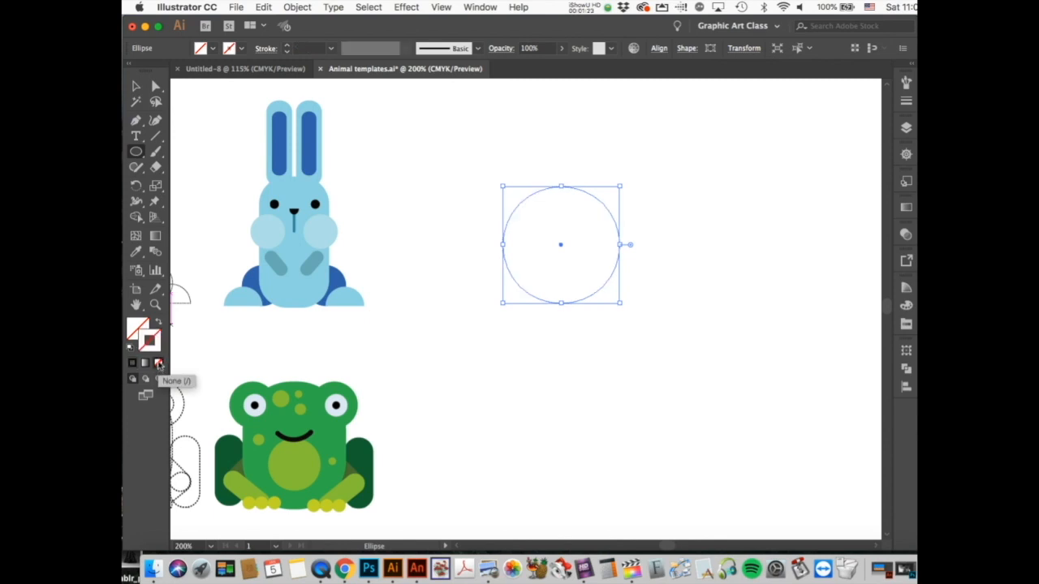
click(135, 327)
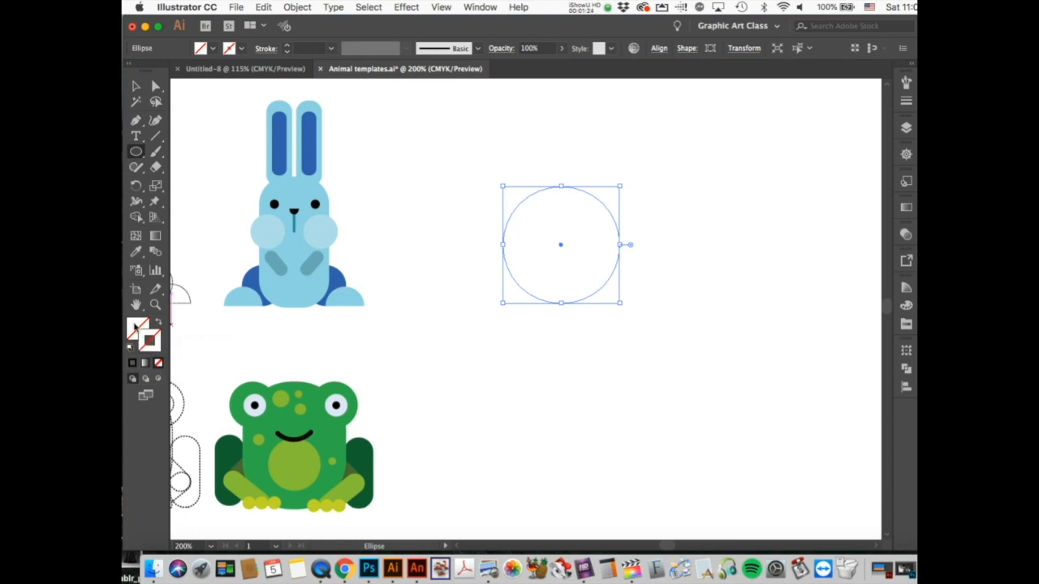
double_click(135, 327)
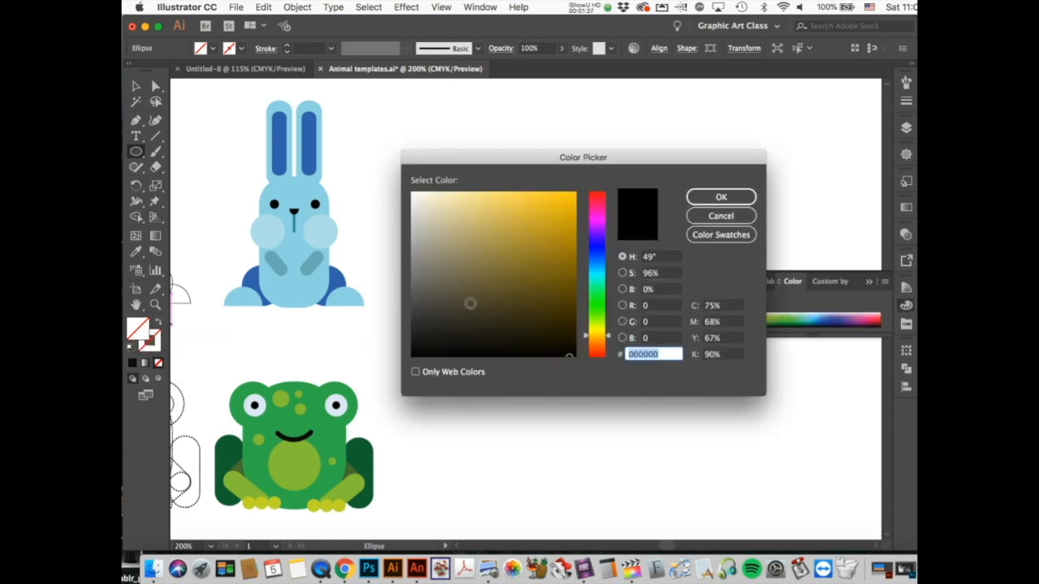
click(450, 291)
click(455, 320)
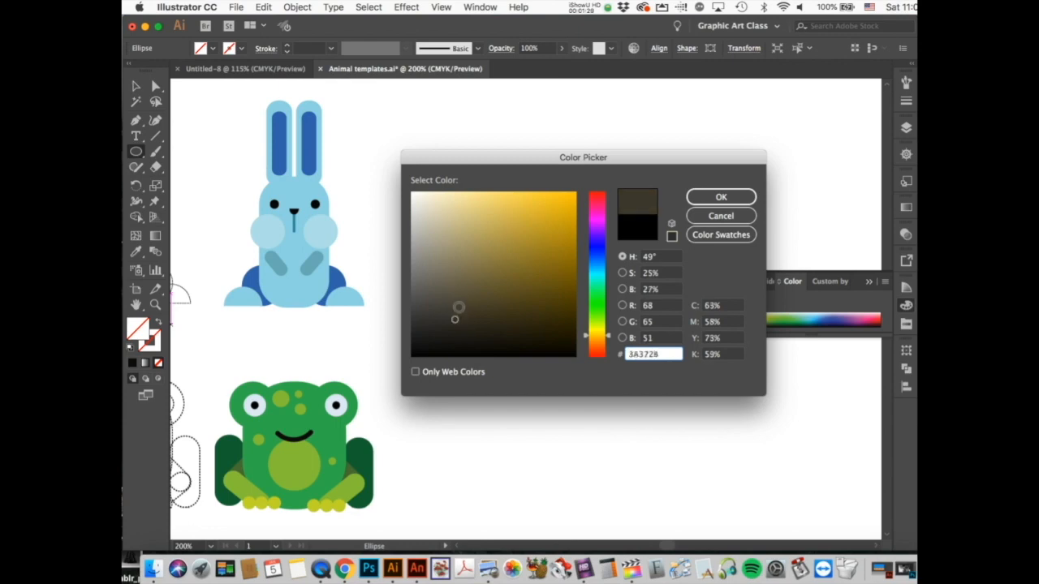
click(462, 306)
click(599, 268)
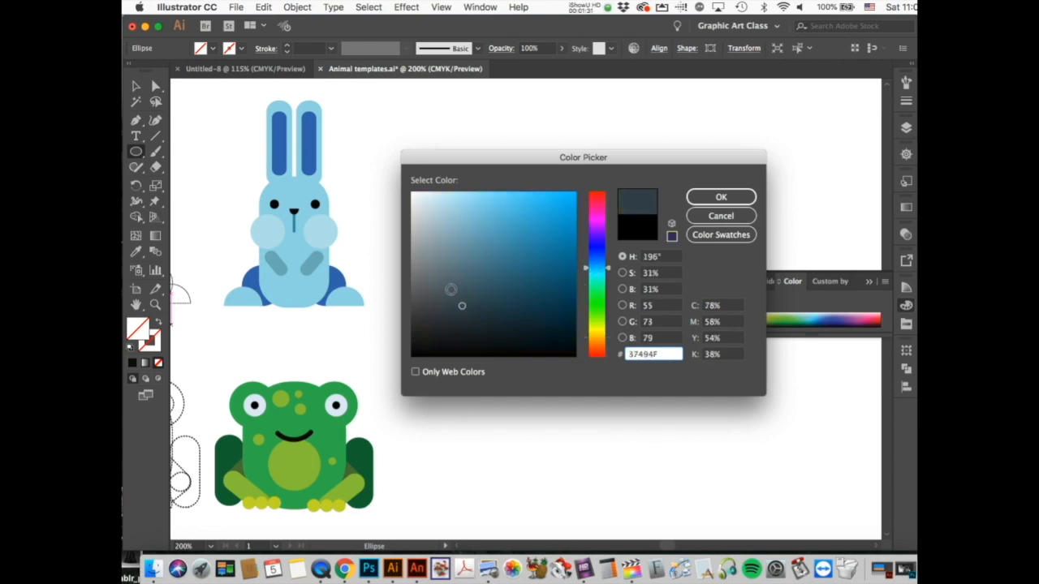
click(448, 285)
mouse_move(447, 286)
mouse_down()
mouse_move(439, 293)
mouse_move(444, 276)
mouse_up()
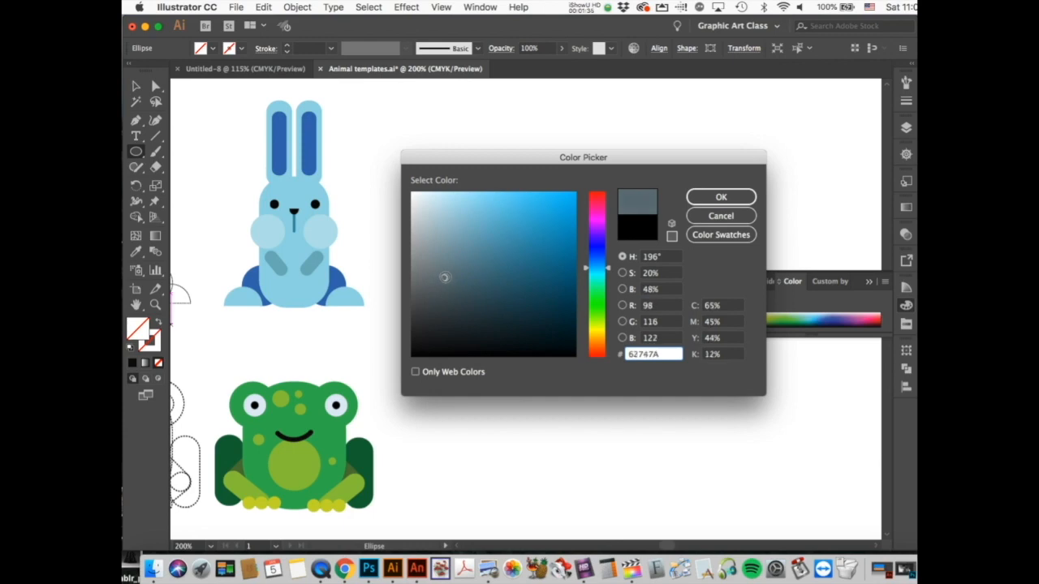
click(721, 198)
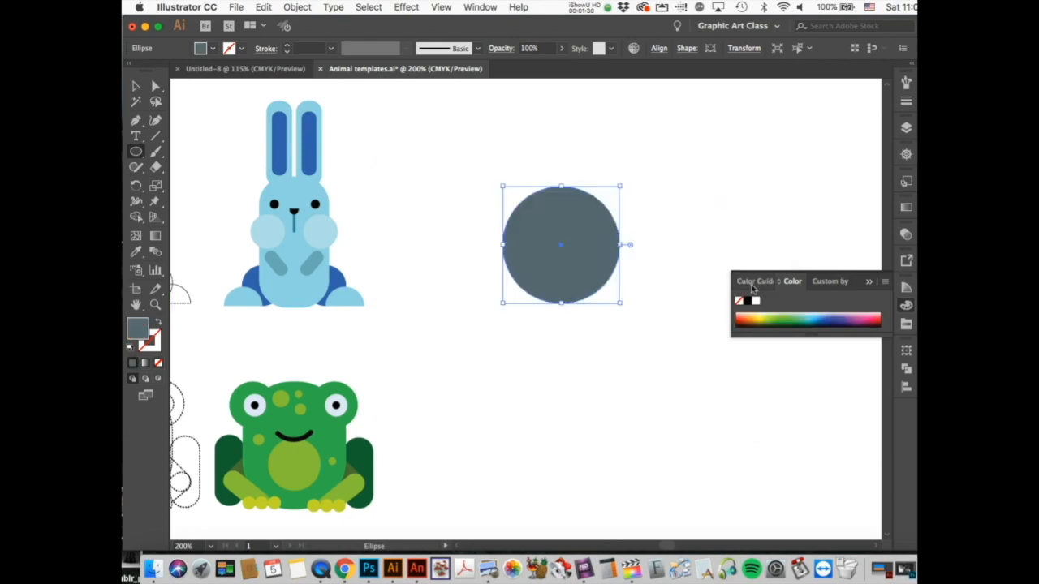
Step: Browse the Color panel's harmony, spectrum and custom swatch tabs, then close the swatches
click(752, 282)
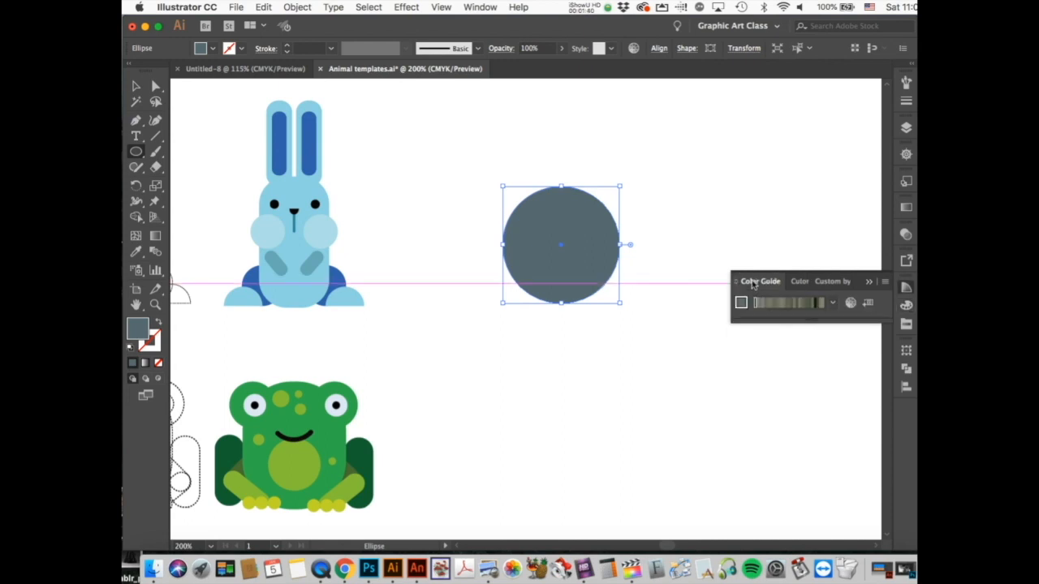
click(800, 282)
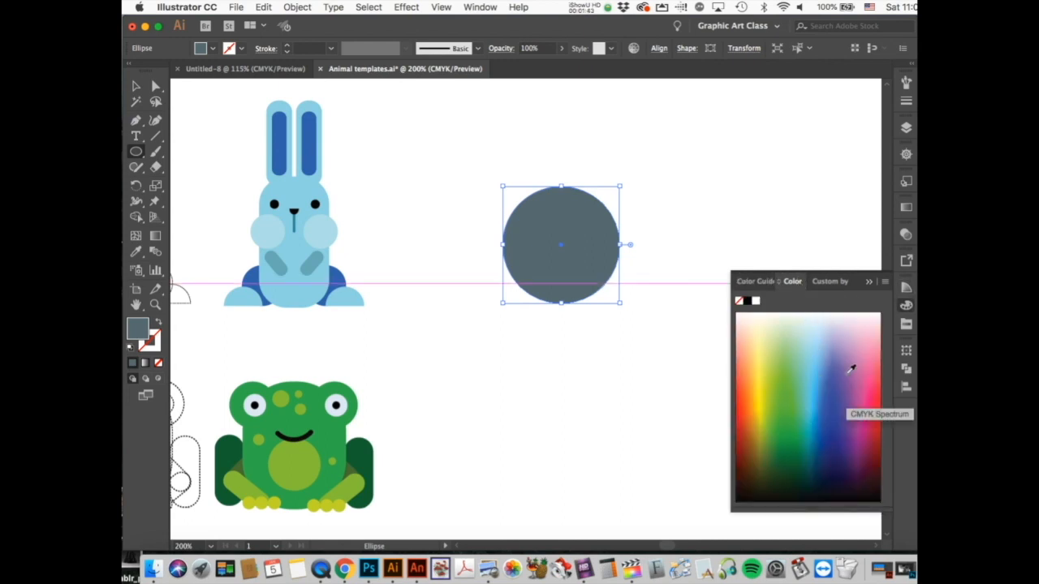
click(828, 282)
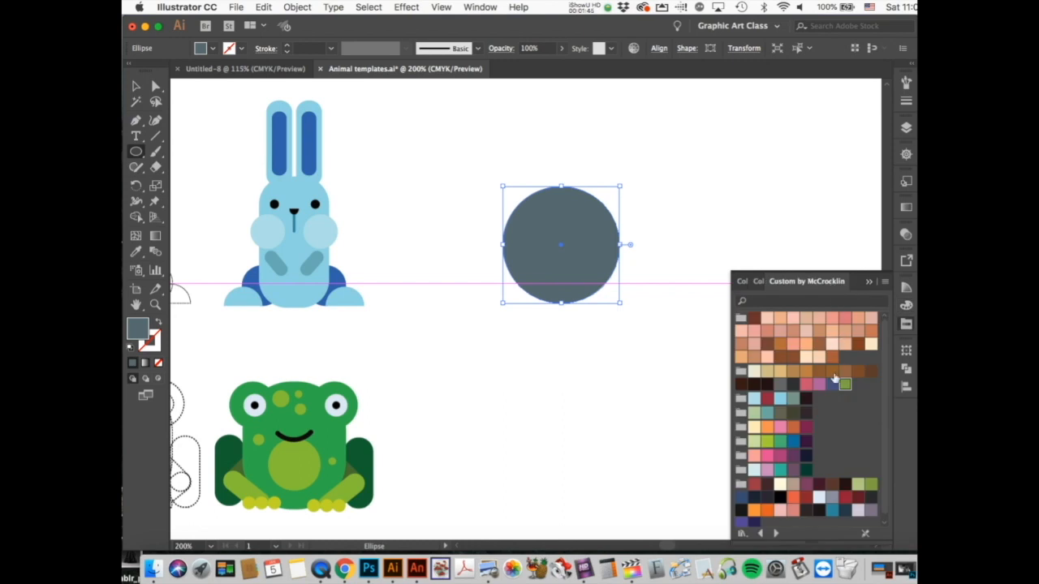
click(869, 283)
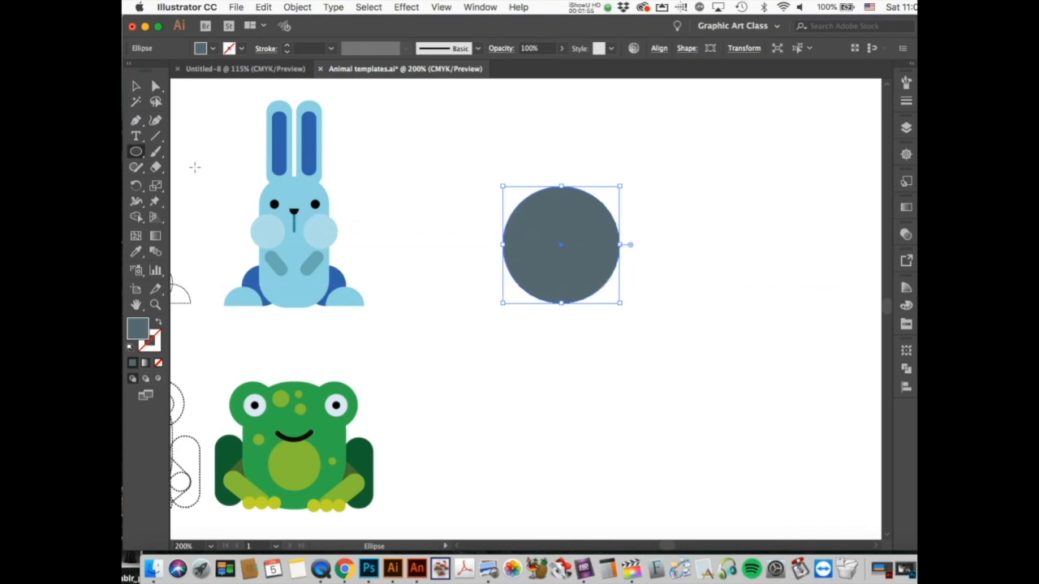
Step: Draw a smaller ellipse overlapping the bottom of the large circle
click(136, 152)
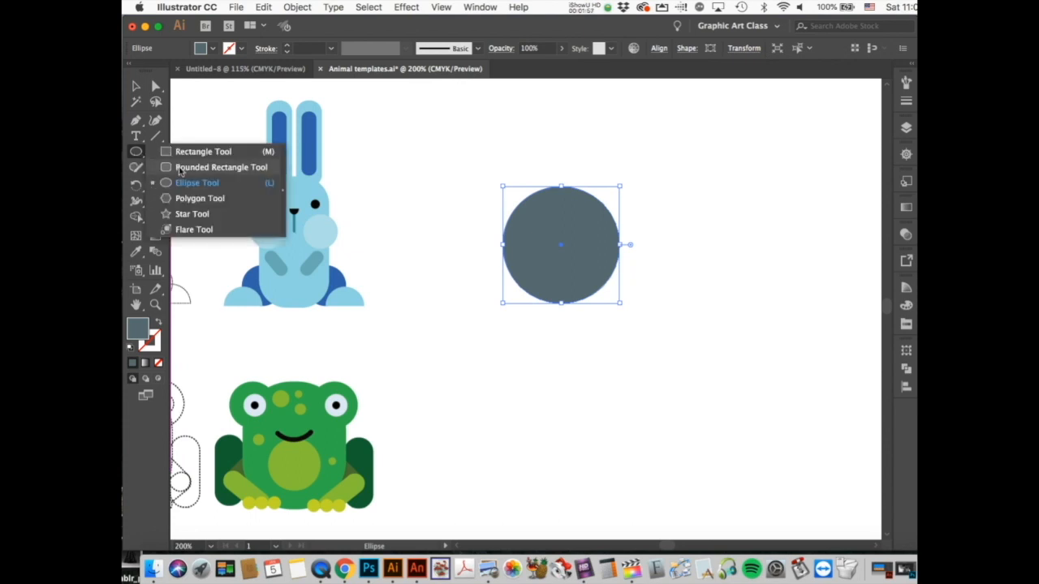
click(179, 185)
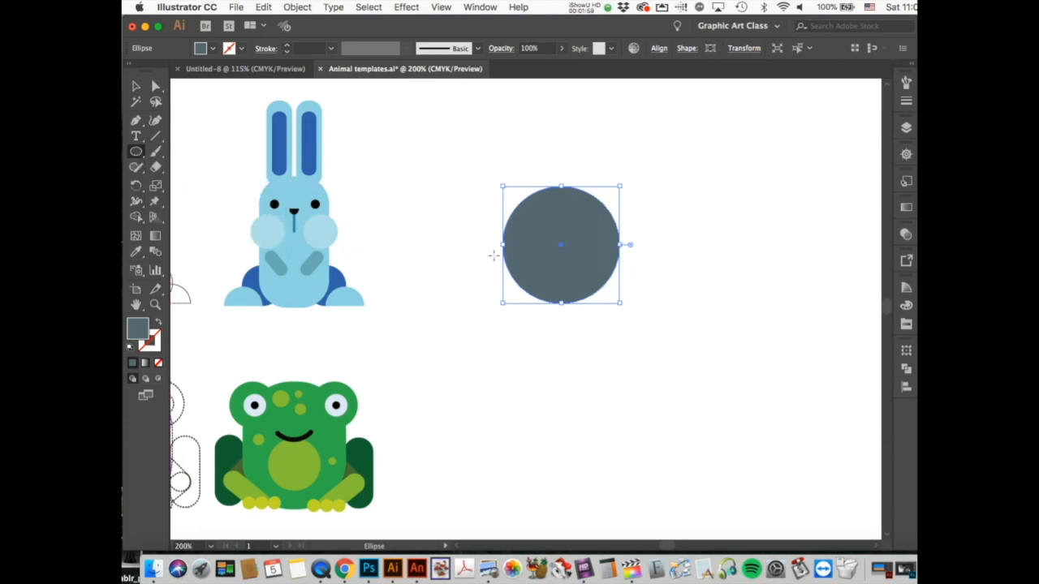
drag(531, 247, 608, 336)
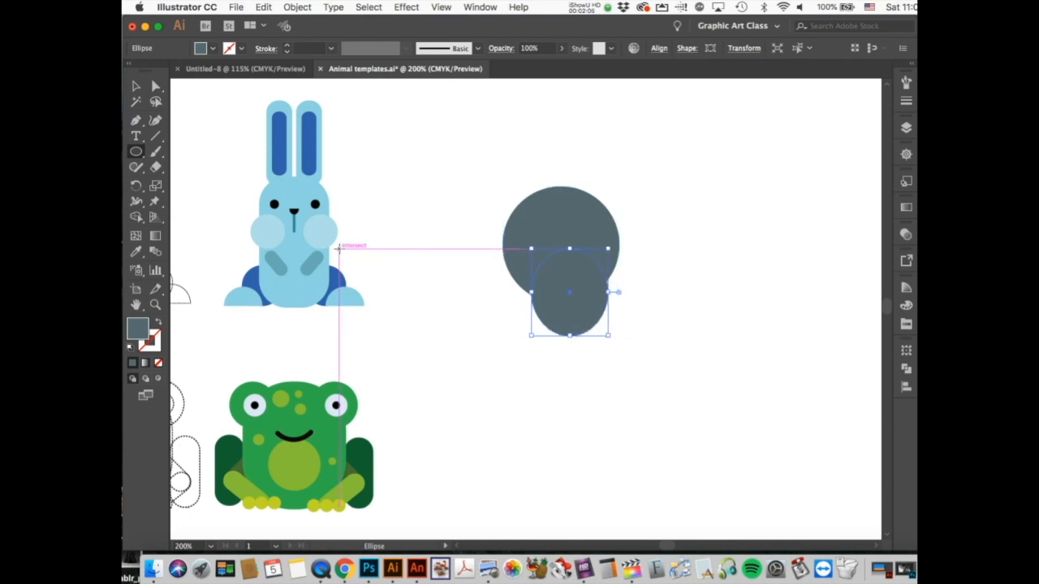
Step: Select both circles and align them with Horizontal Align Center, then deselect
click(138, 87)
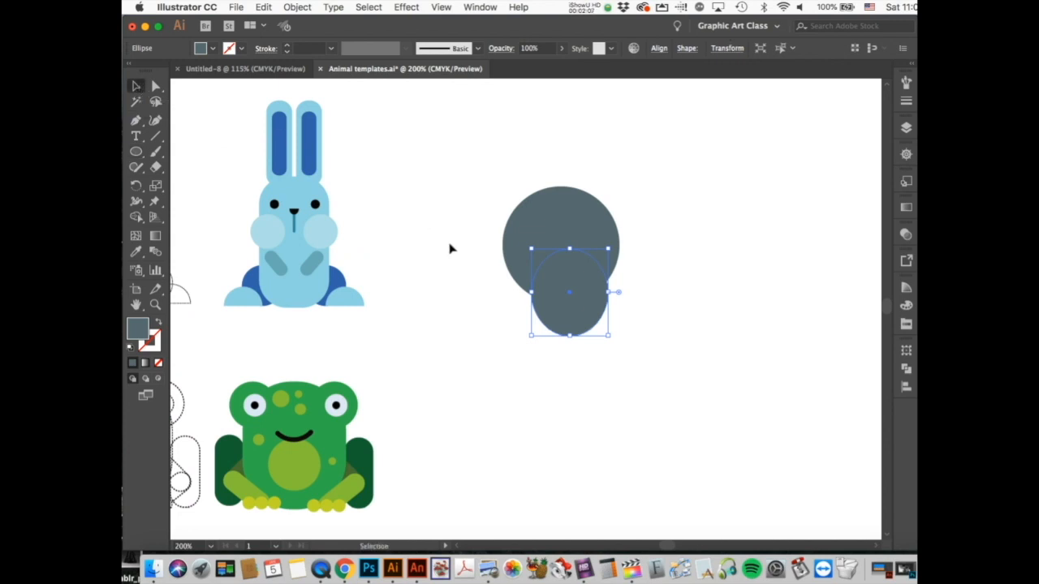
click(560, 230)
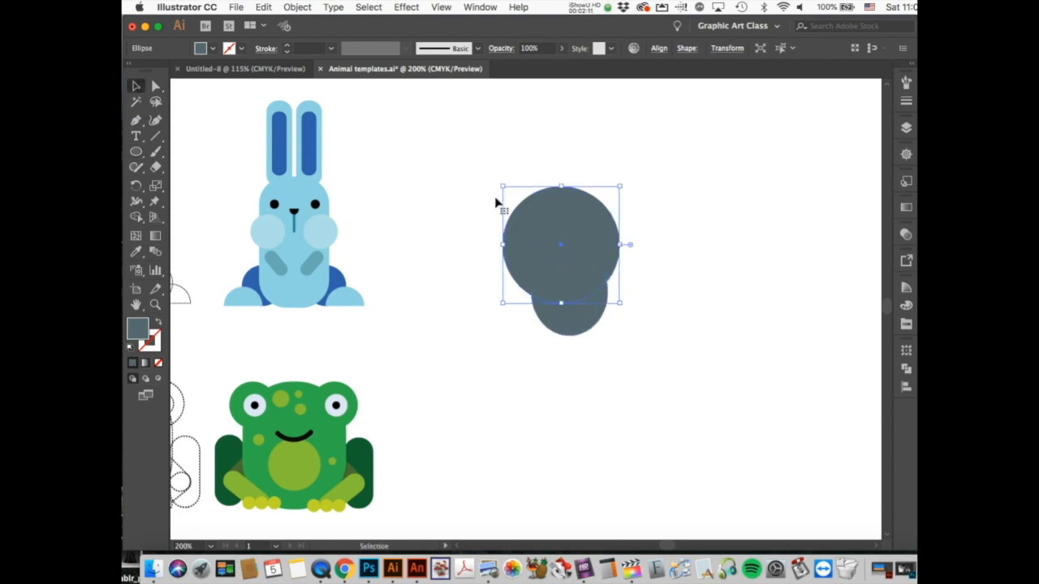
click(136, 88)
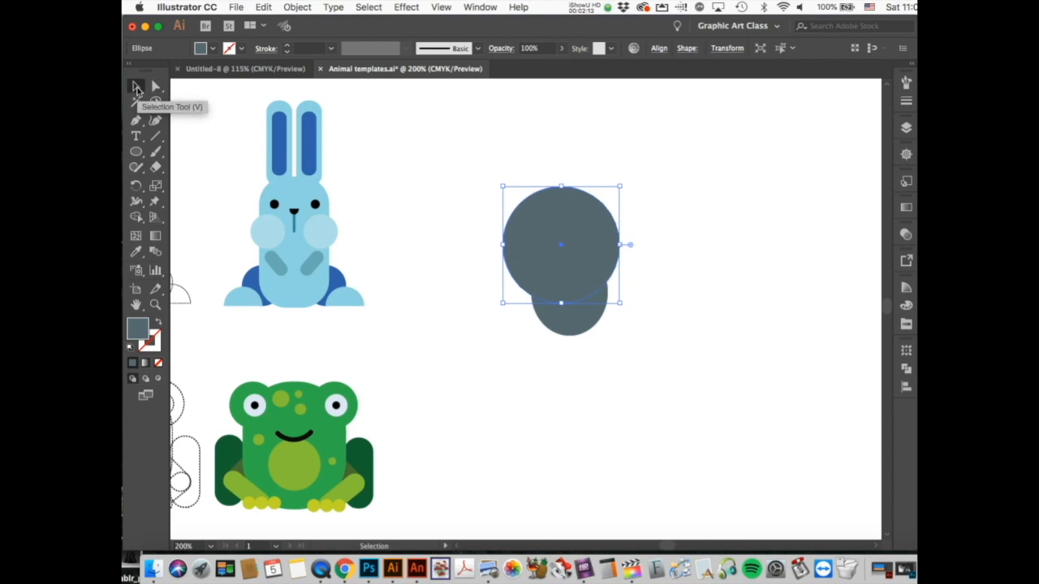
drag(467, 163, 651, 369)
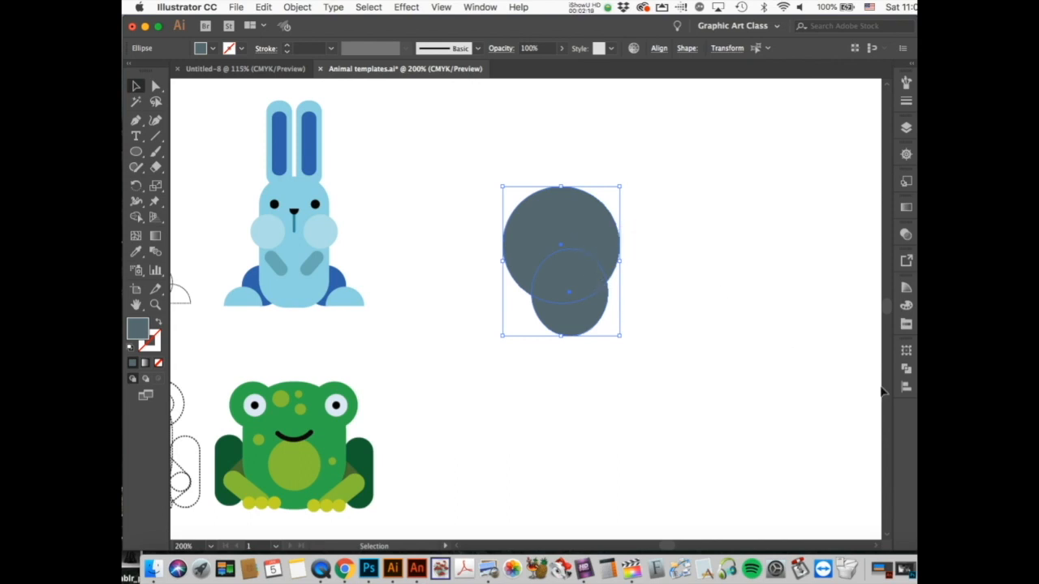
click(905, 391)
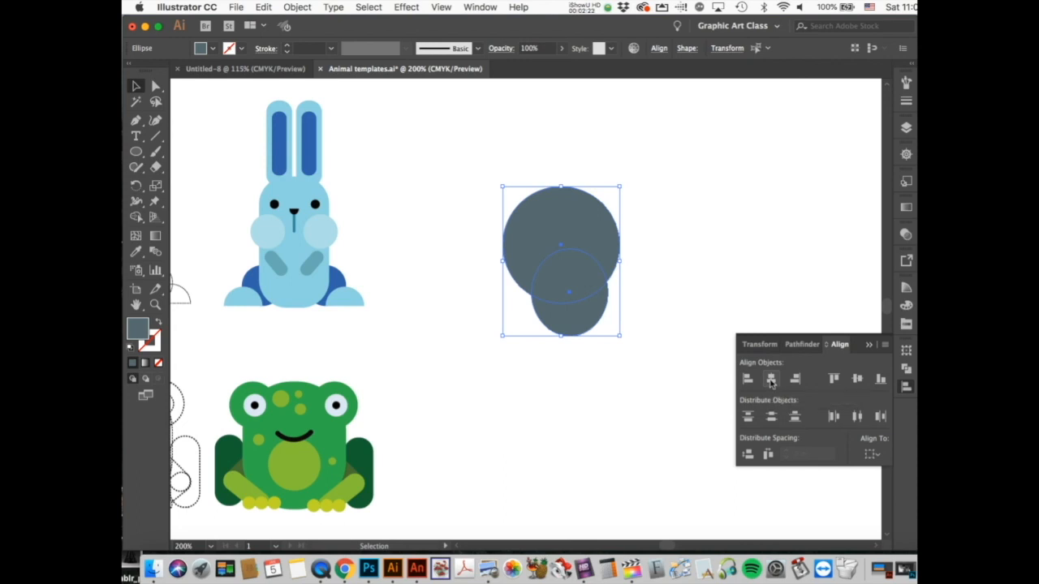
click(771, 380)
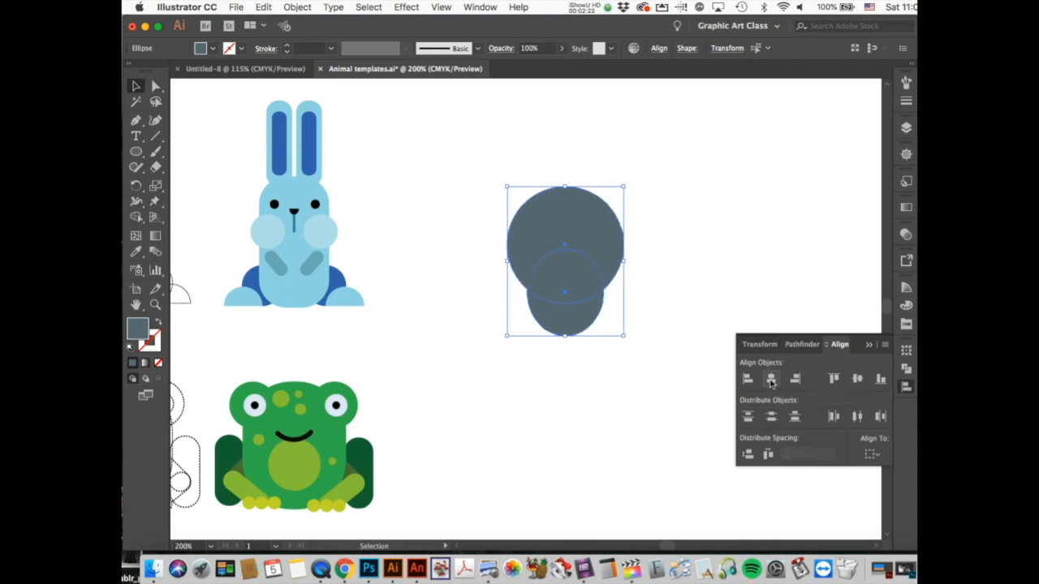
click(635, 371)
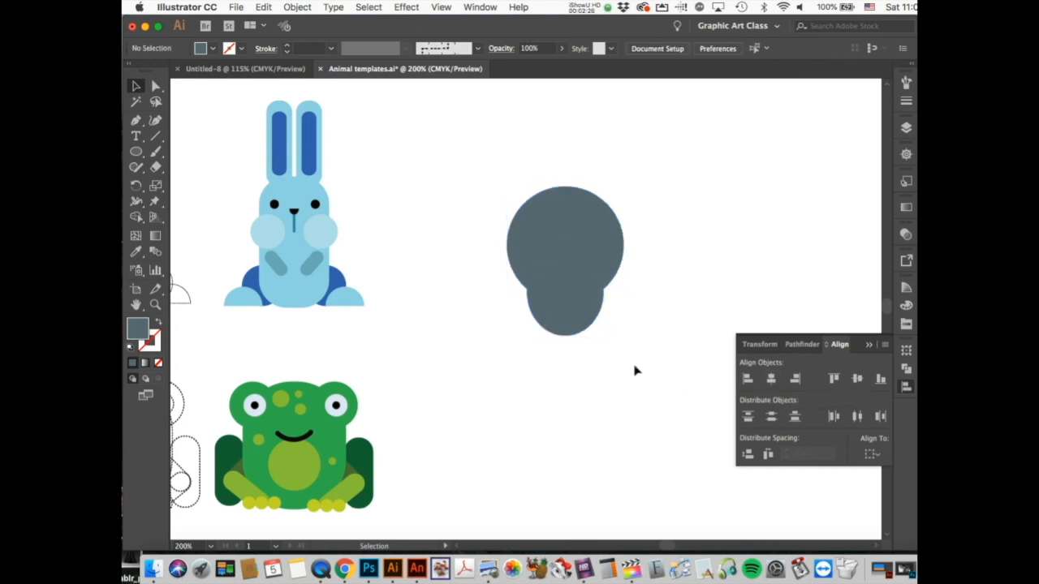
Step: Give the lower ellipse a darker blue-grey fill
click(587, 317)
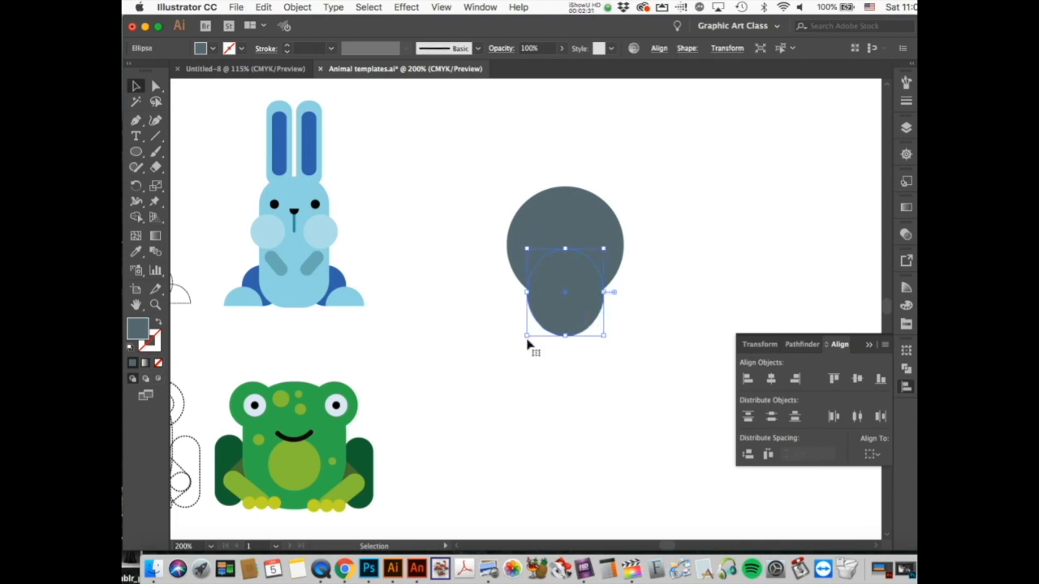
double_click(140, 330)
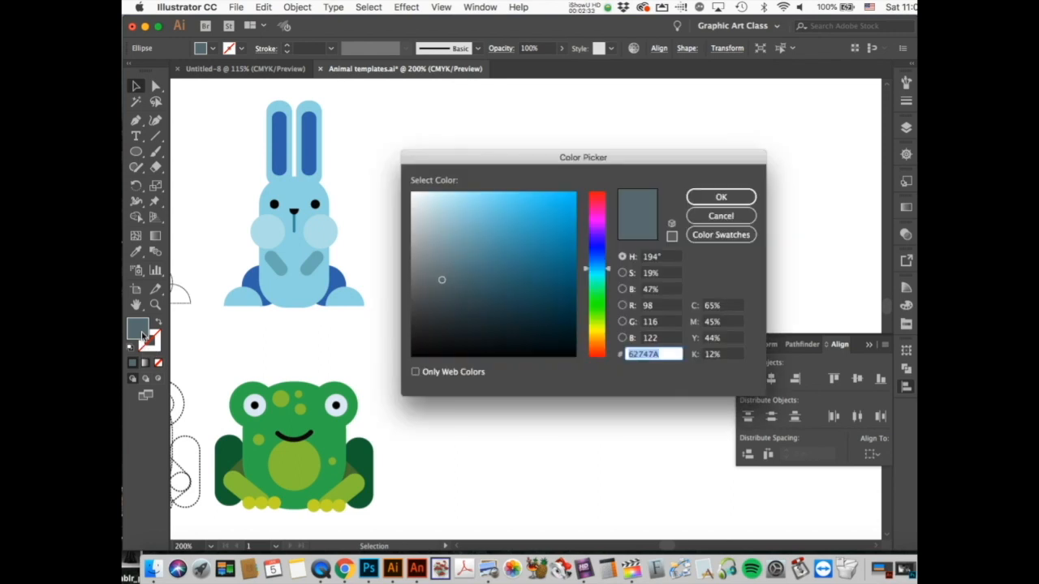
click(459, 312)
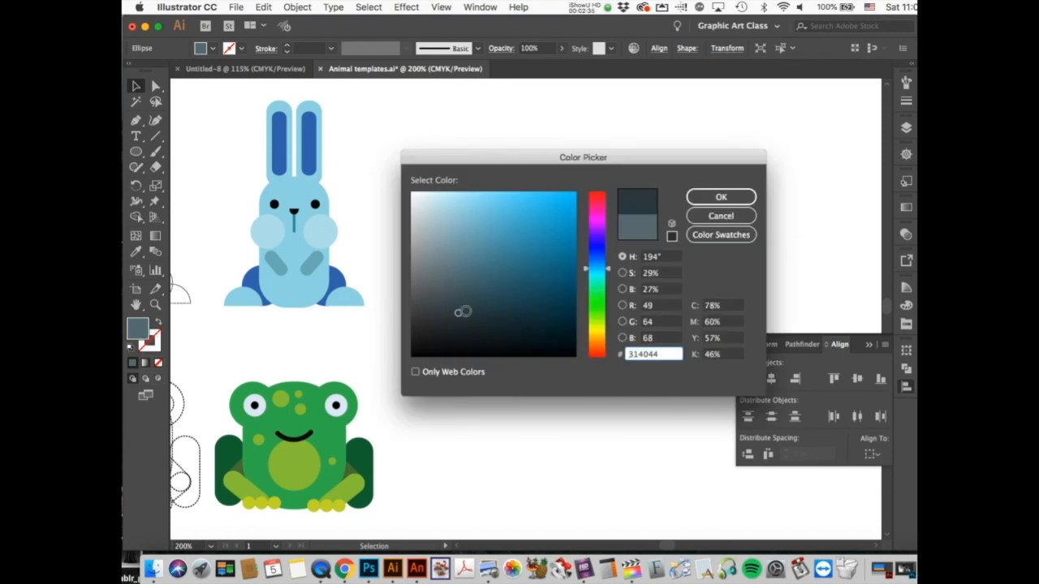
click(718, 195)
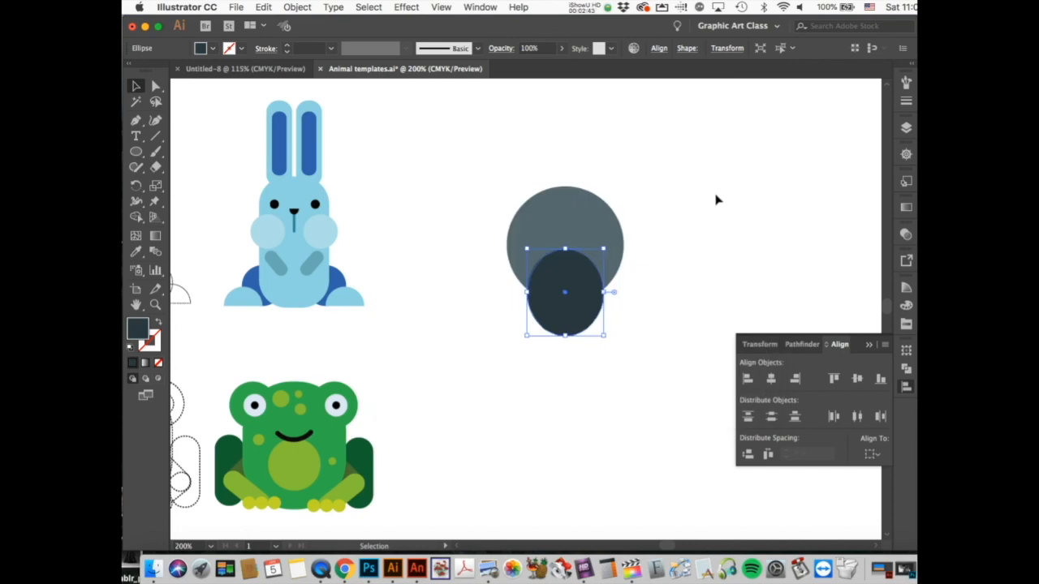
Step: Send the dark ellipse to the back, nudge it slightly up, and deselect it
right_click(576, 326)
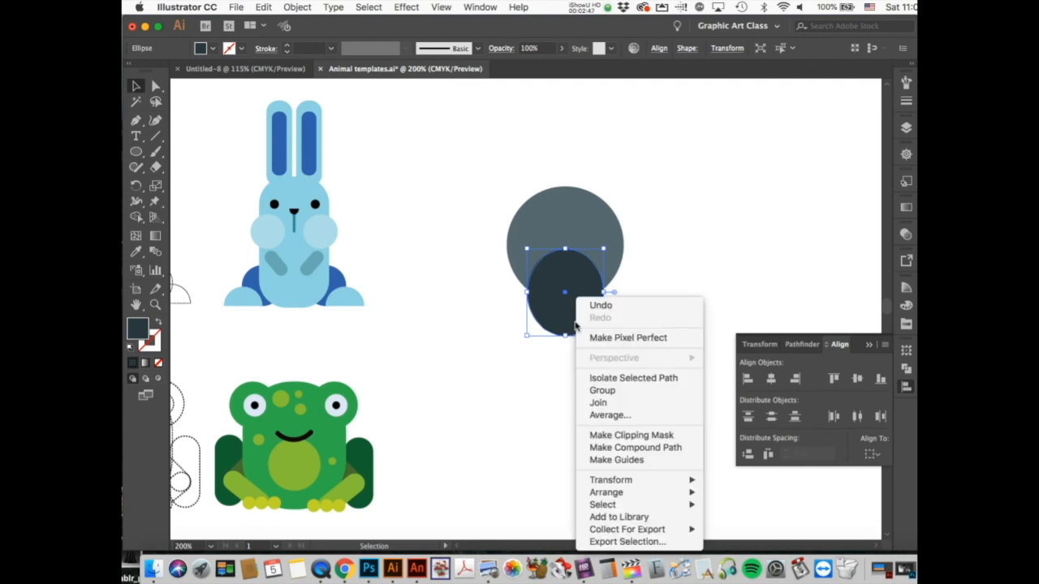
mouse_move(673, 496)
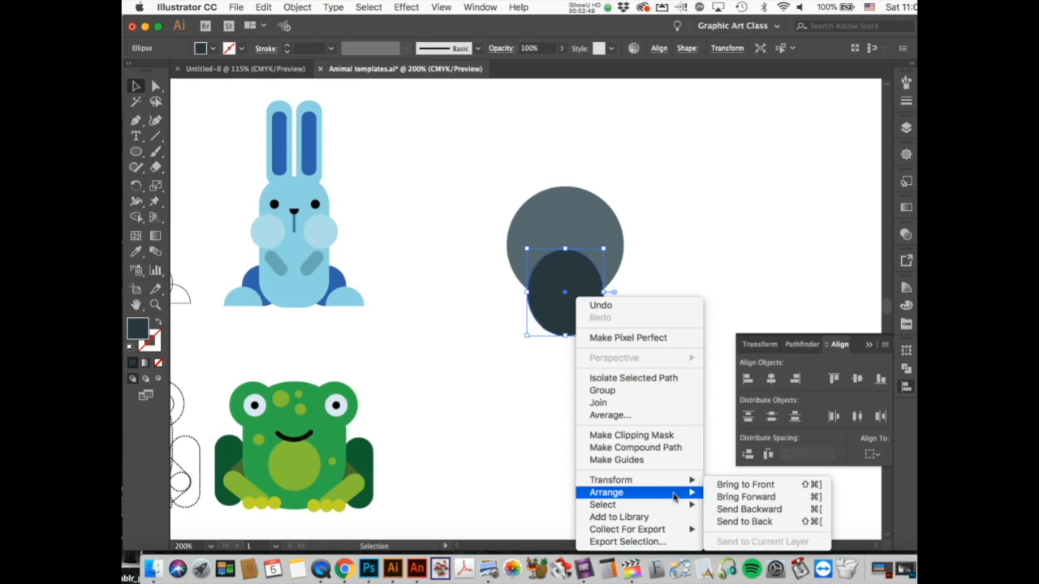
click(731, 524)
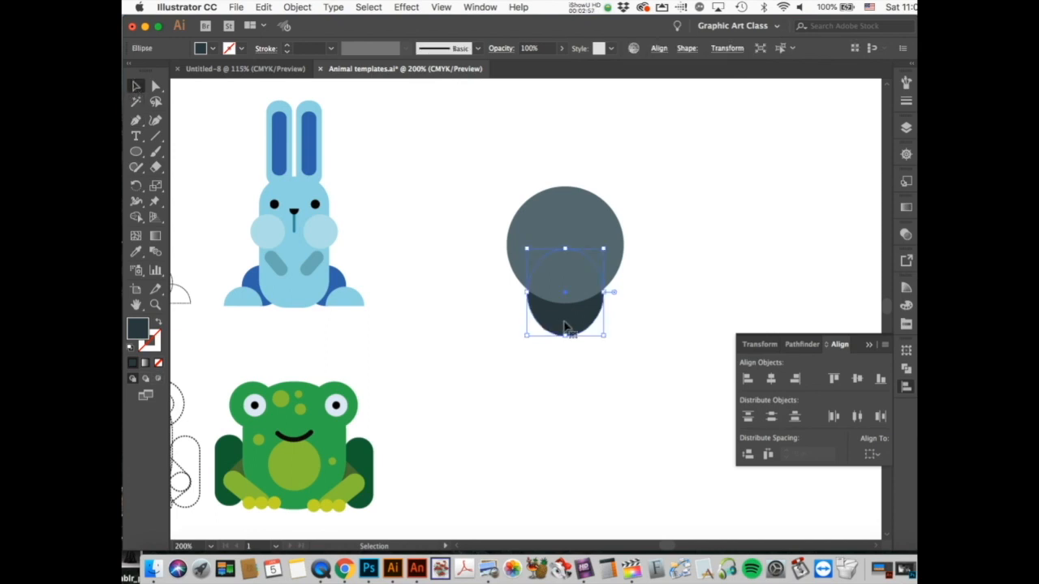
key(Up)
key(Up)
key(Up)
key(Down)
key(Down)
key(Up)
key(Up)
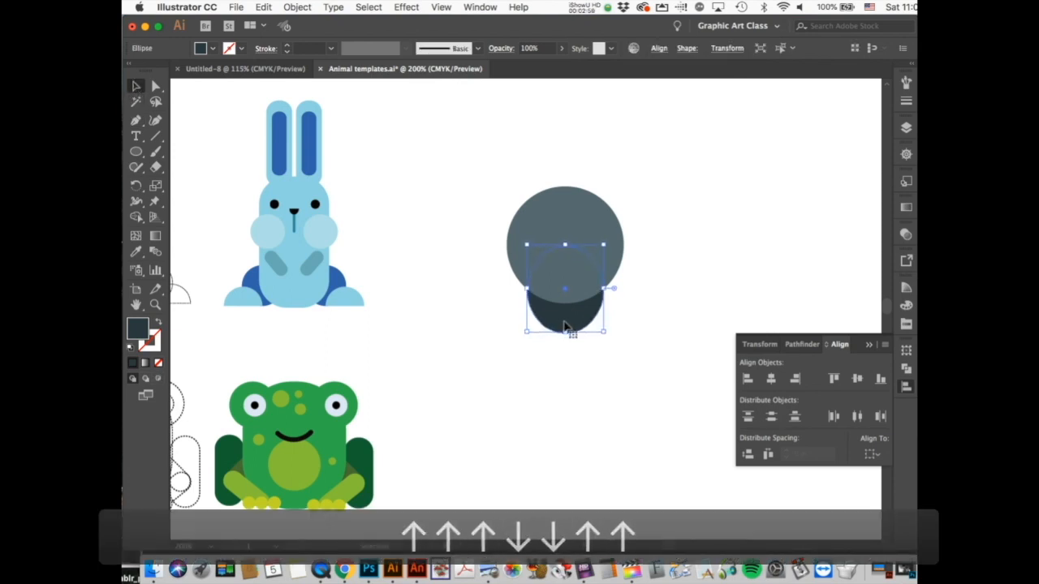
click(599, 383)
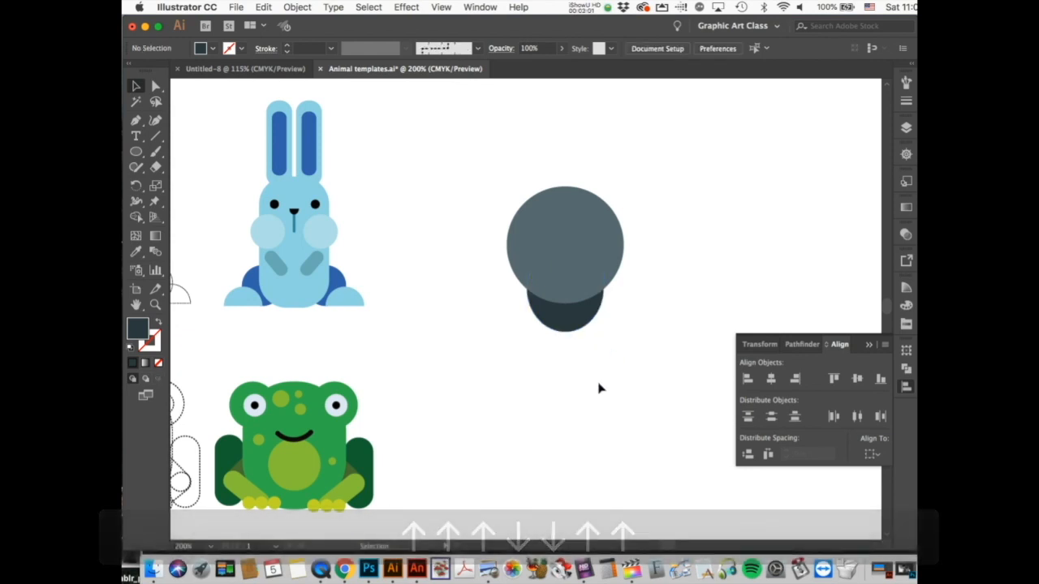
Step: Draw a small circle left of the grey circle and fill it white (FFFFFF)
click(136, 151)
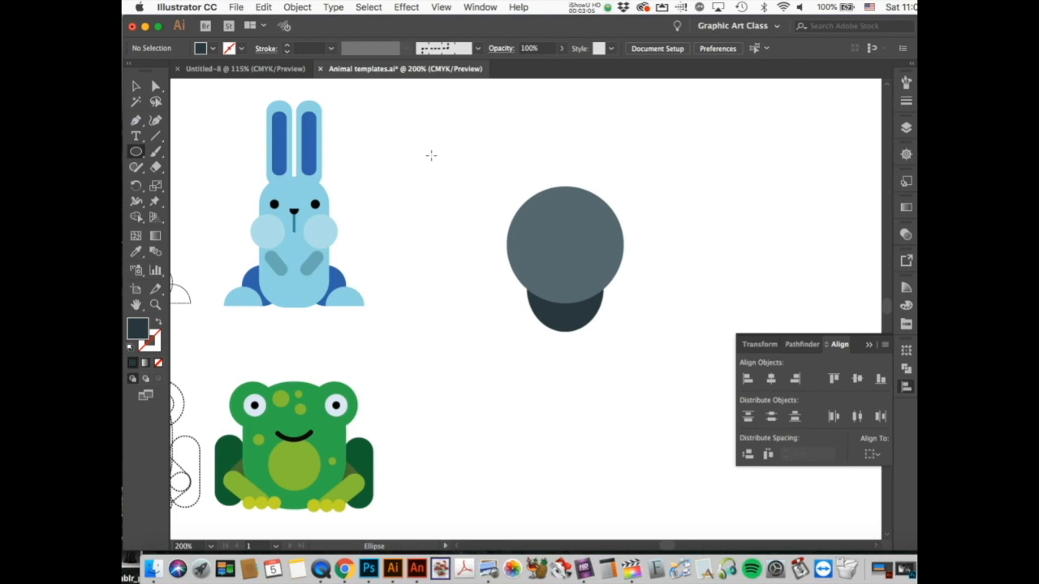
drag(431, 155, 496, 220)
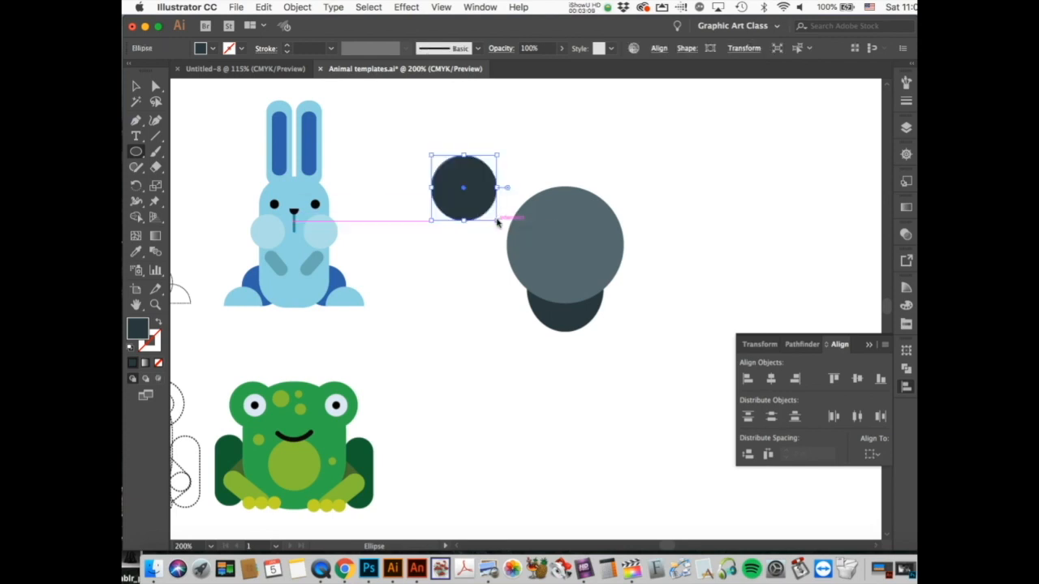
double_click(138, 328)
text(FFFFFF)
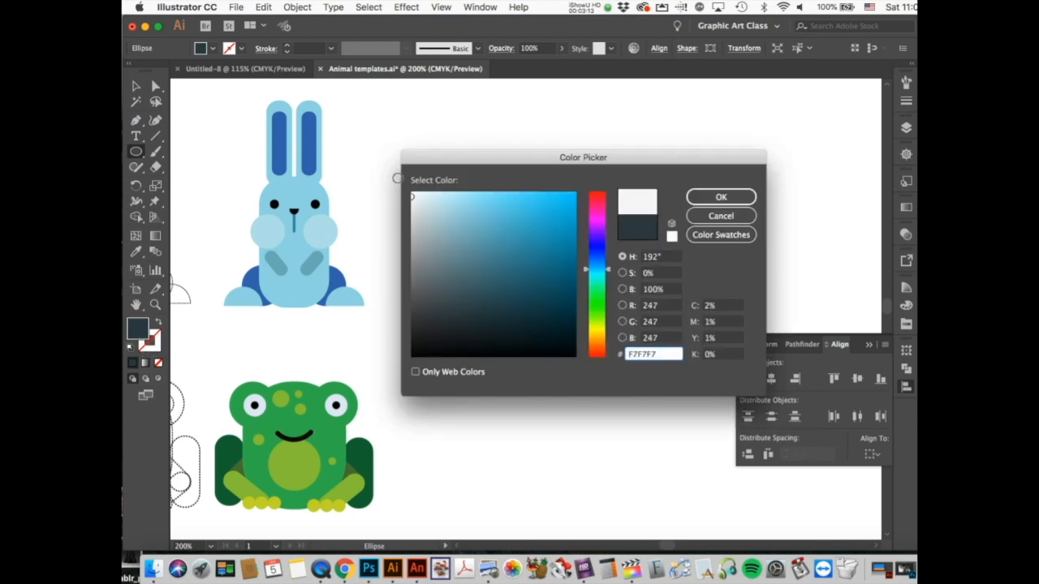
click(722, 197)
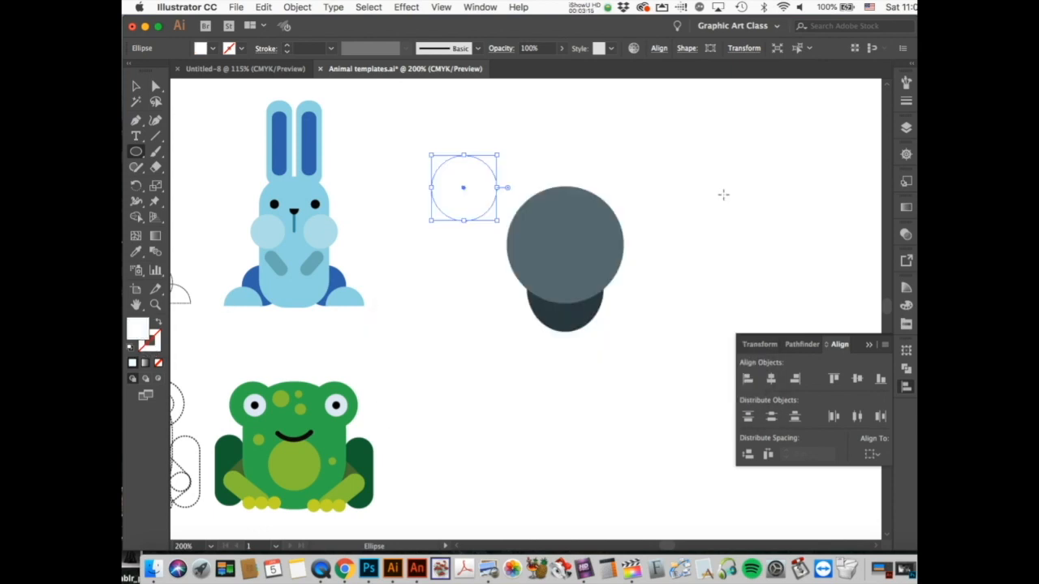
Step: Move the white circle onto the grey circle's upper-left edge and deselect
click(136, 86)
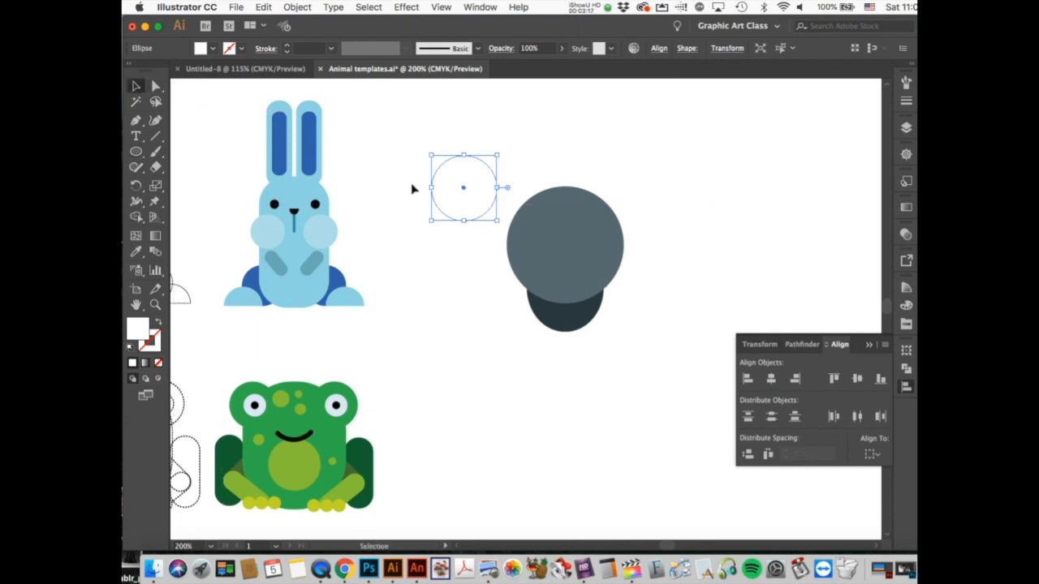
drag(480, 208, 542, 249)
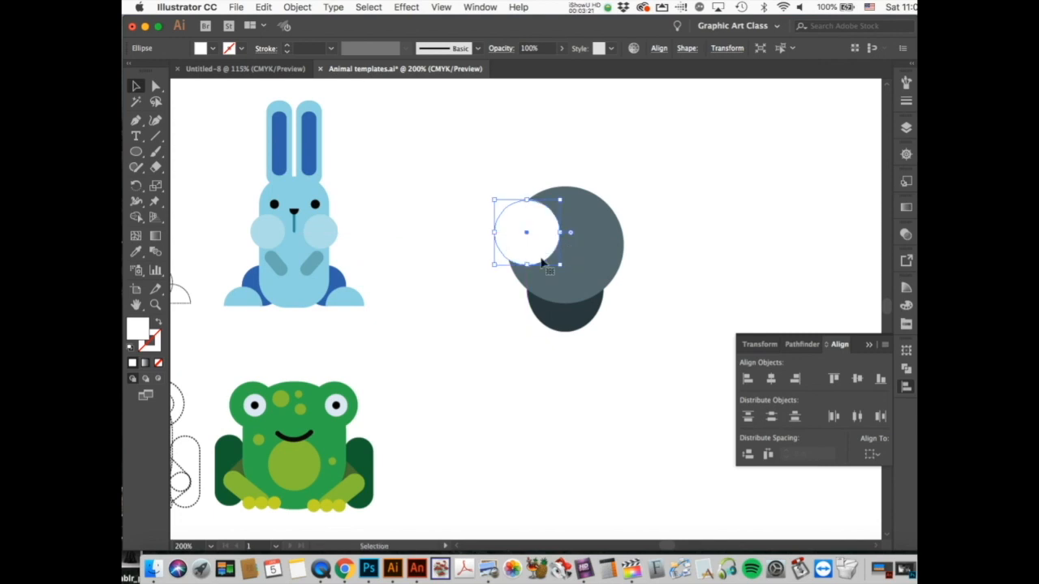
click(514, 371)
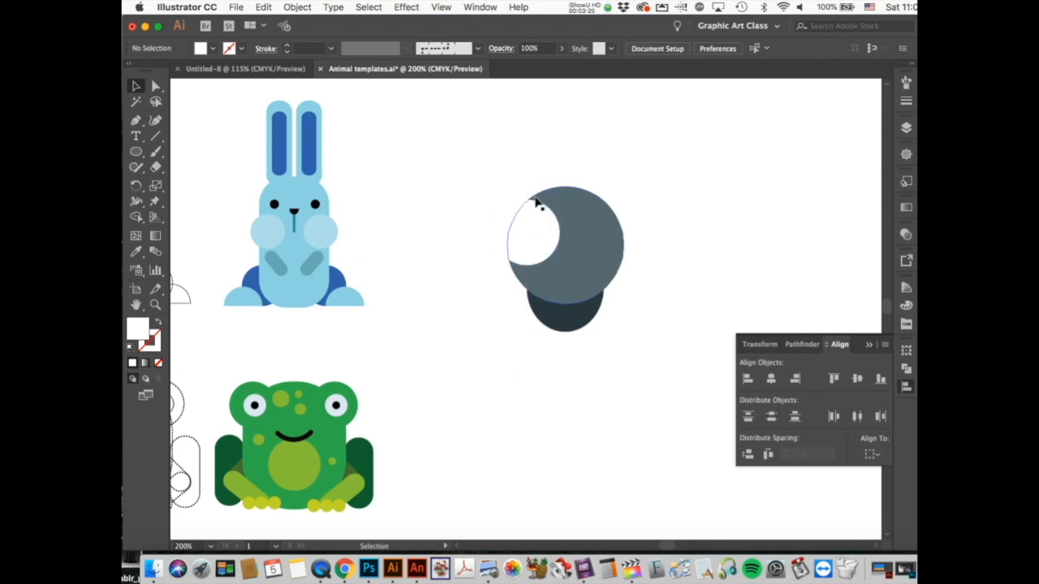
Step: Copy and paste the white circle, scale the copy to about 0.79 in, and move it over the original
drag(536, 203, 514, 266)
click(513, 236)
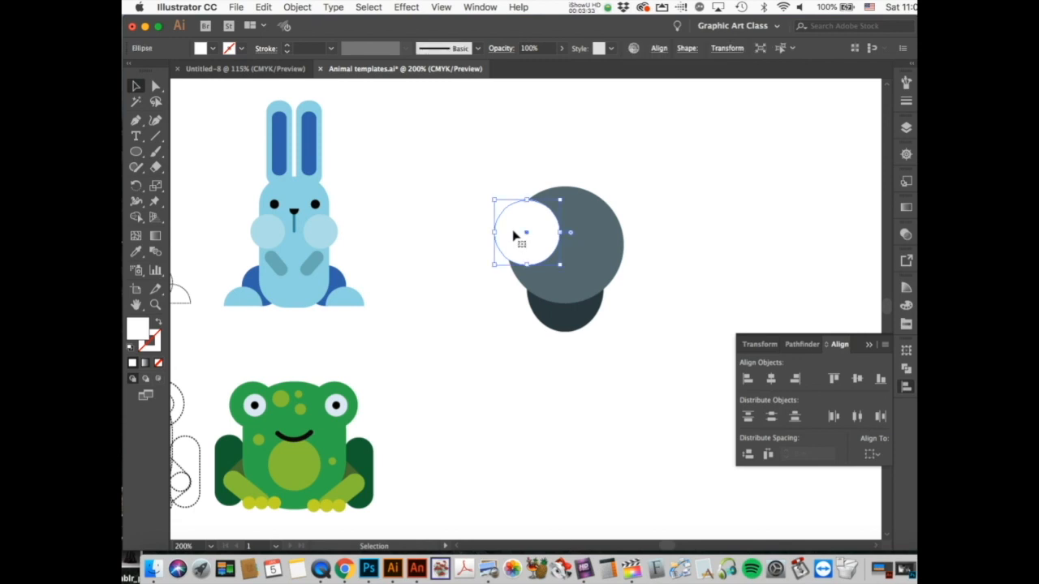
key(super+c)
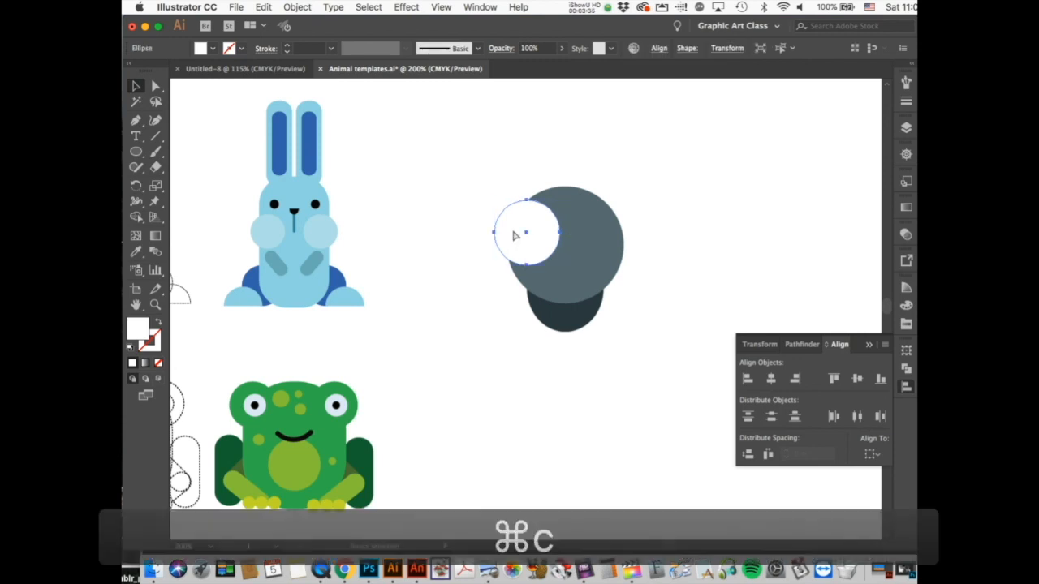
key(super+v)
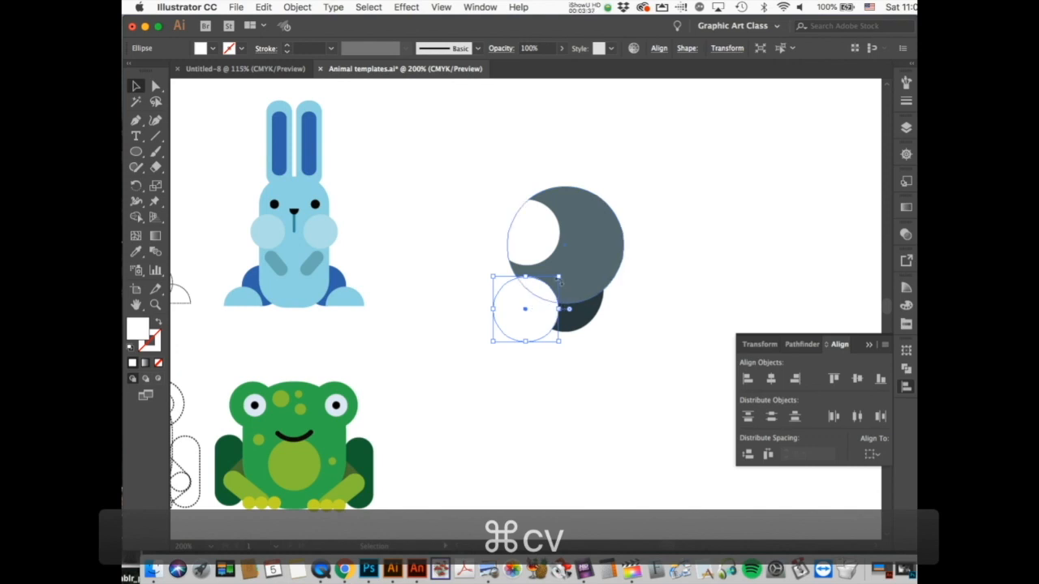
drag(560, 278, 575, 271)
drag(534, 321, 532, 246)
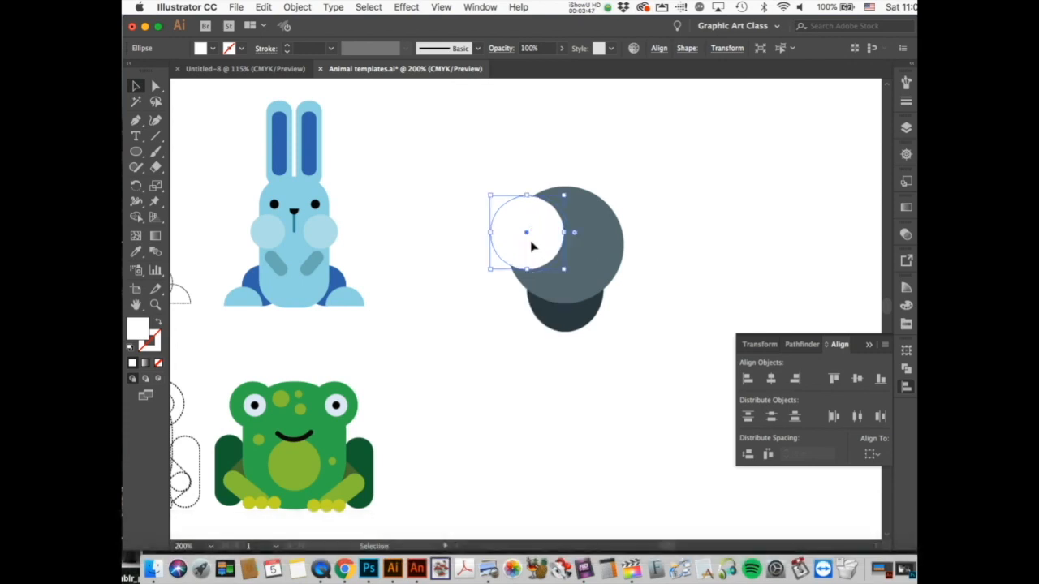
Step: Eyedropper the head's blue-grey onto the larger circle and send it one step backward
click(135, 252)
click(596, 262)
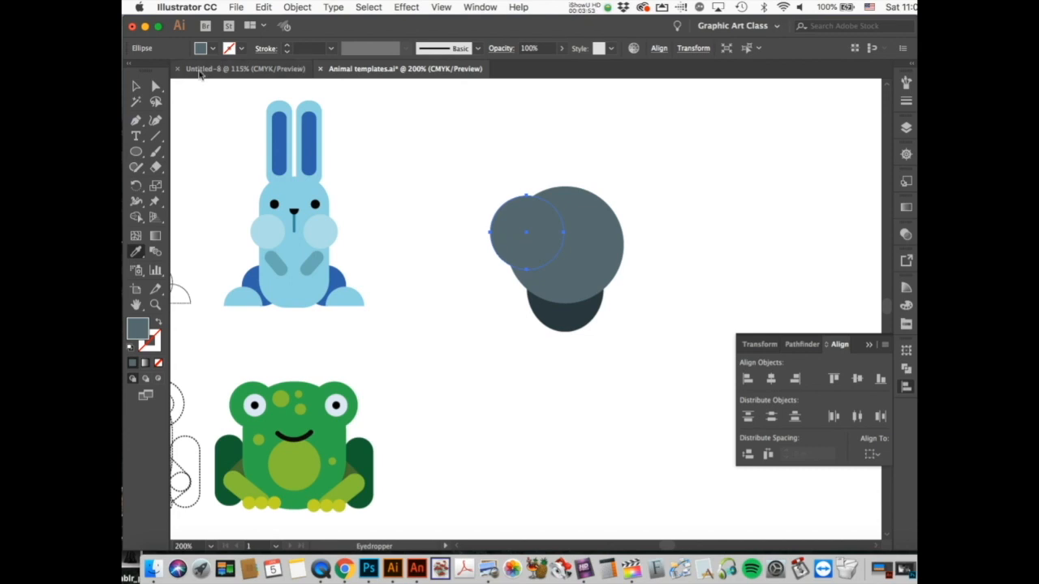
click(298, 8)
mouse_move(307, 36)
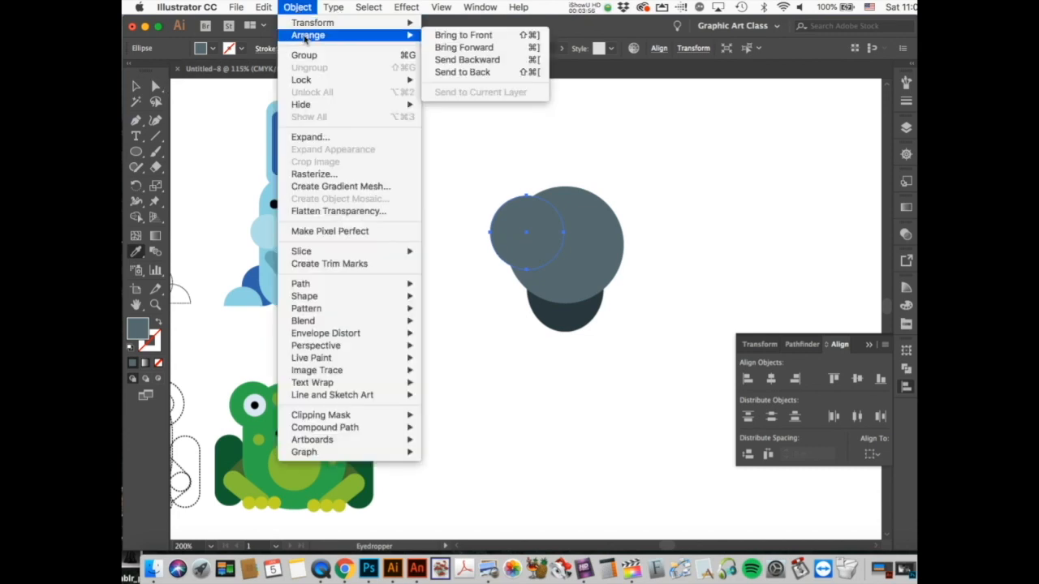
click(478, 63)
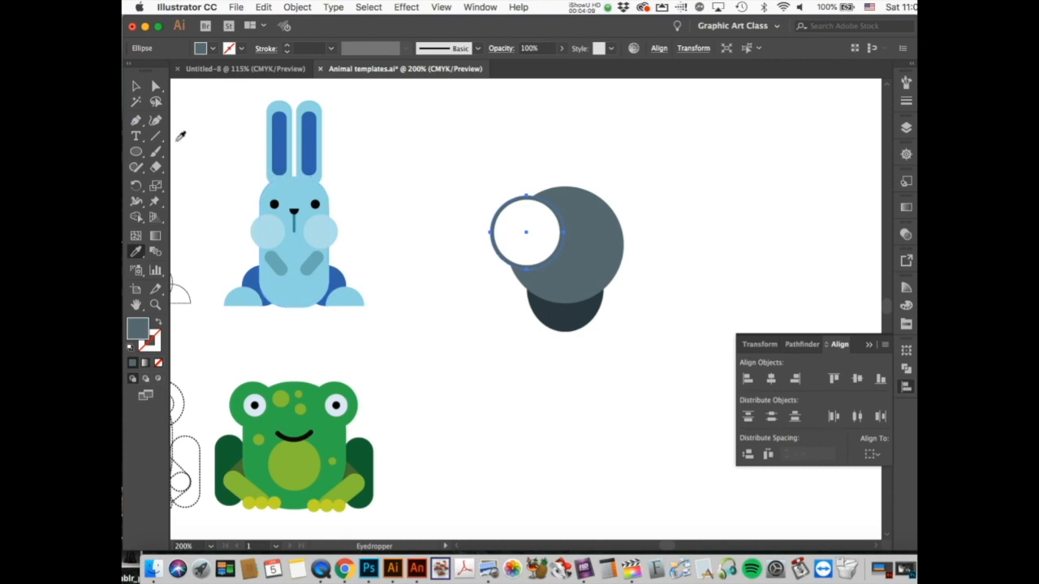
Step: Draw a tiny 0.118 in circle, fill it black (000000), and move it into the white eye
click(136, 151)
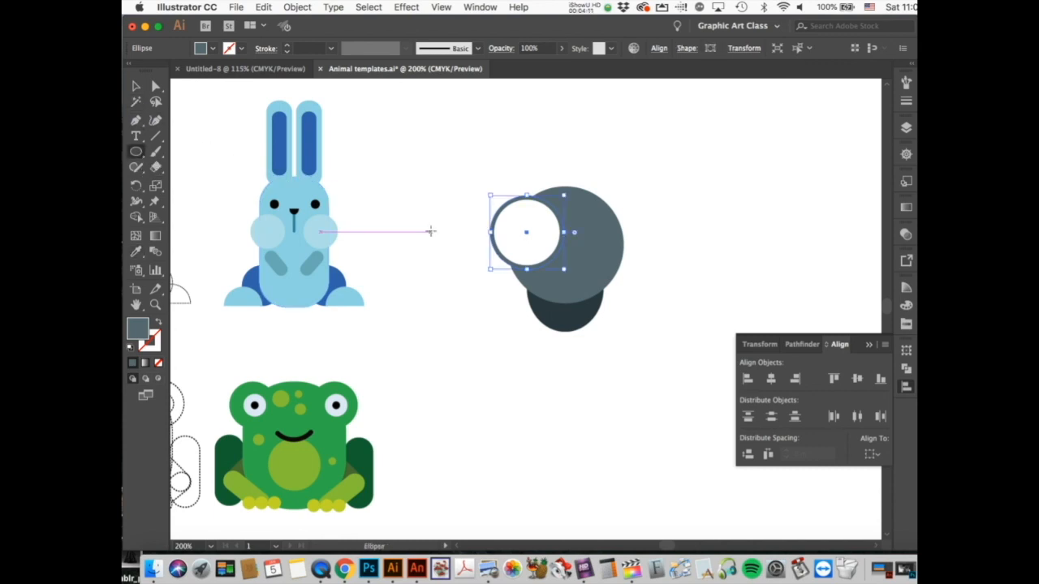
mouse_move(449, 246)
mouse_down()
mouse_move(459, 264)
mouse_move(459, 255)
mouse_up()
double_click(138, 332)
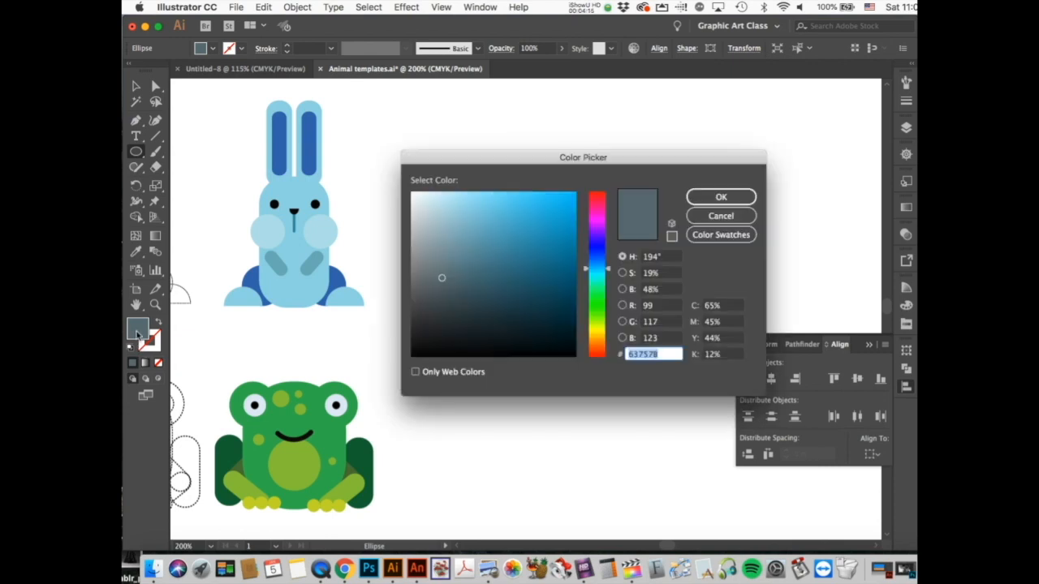
click(563, 356)
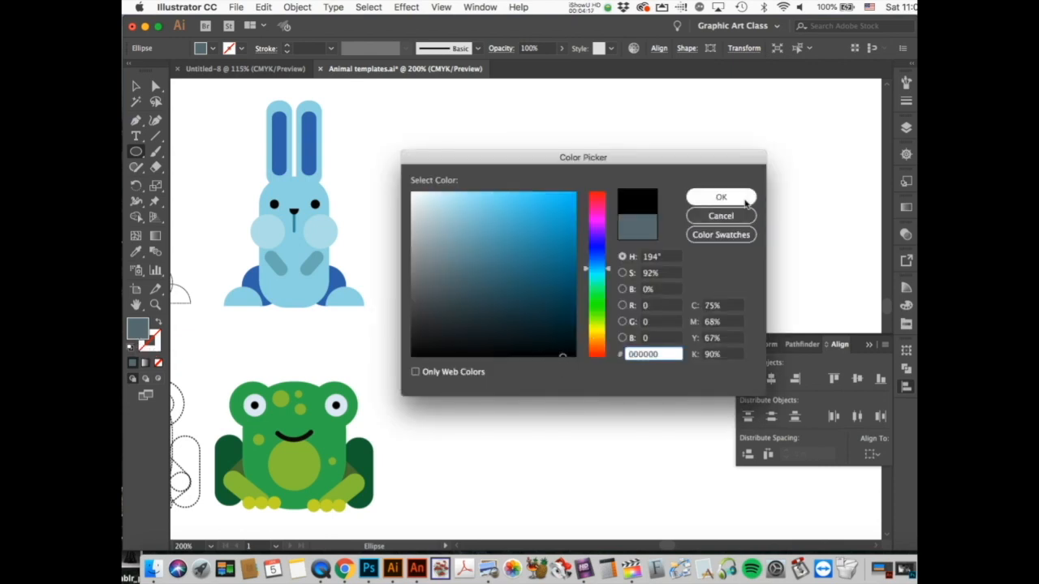
click(745, 199)
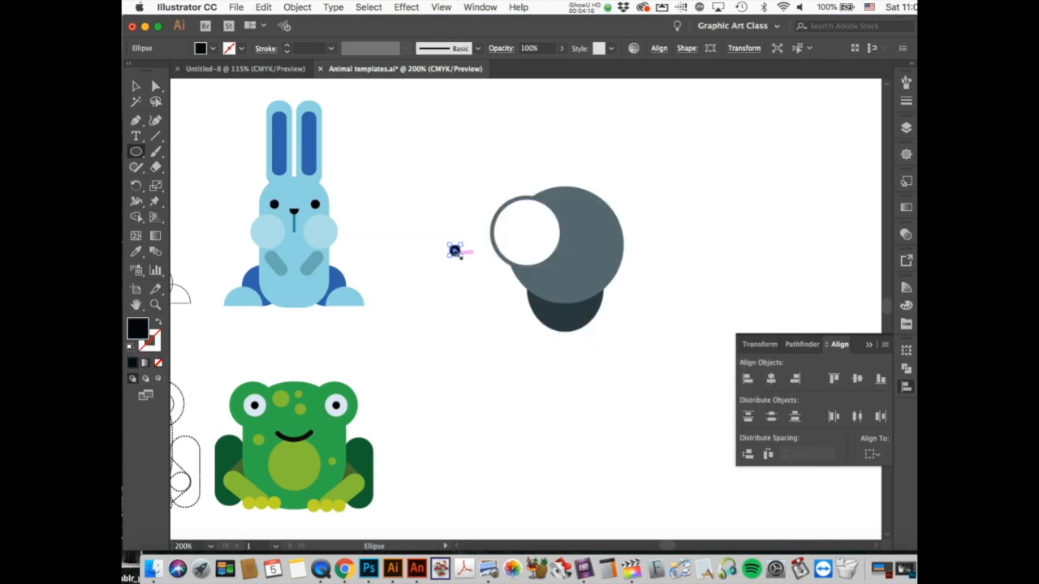
drag(454, 251, 527, 234)
click(484, 352)
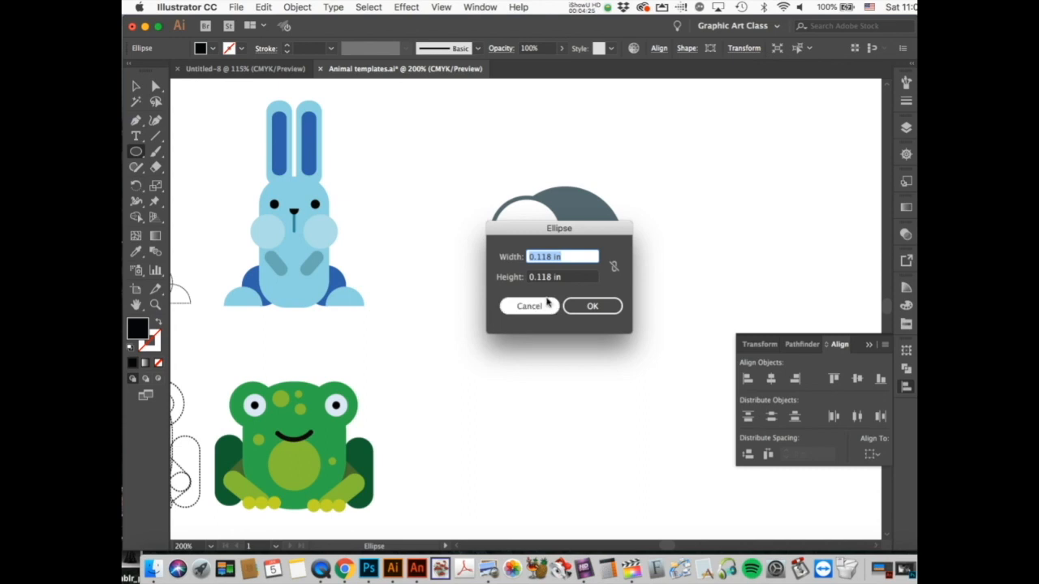
click(545, 308)
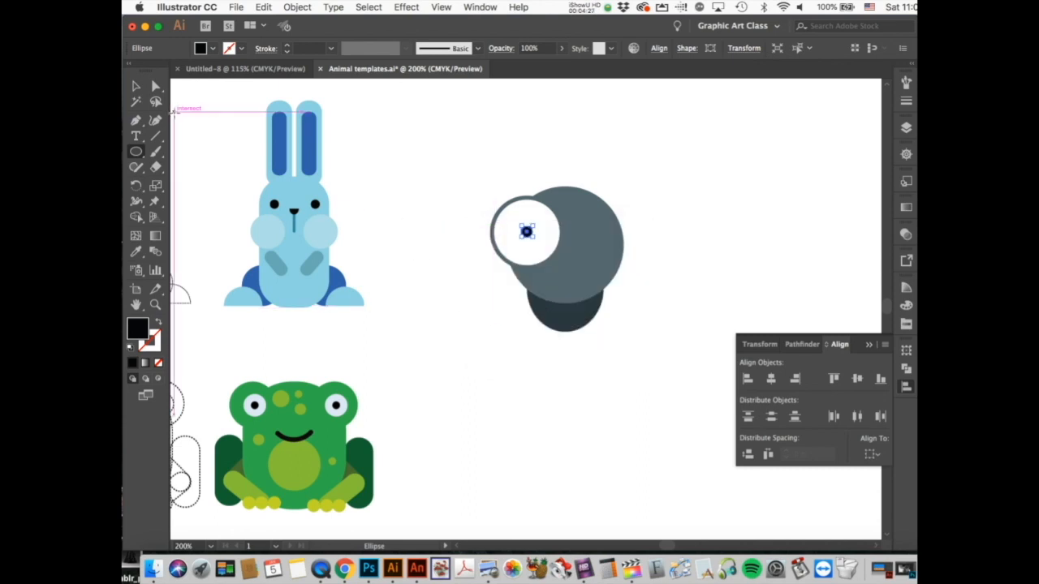
click(136, 86)
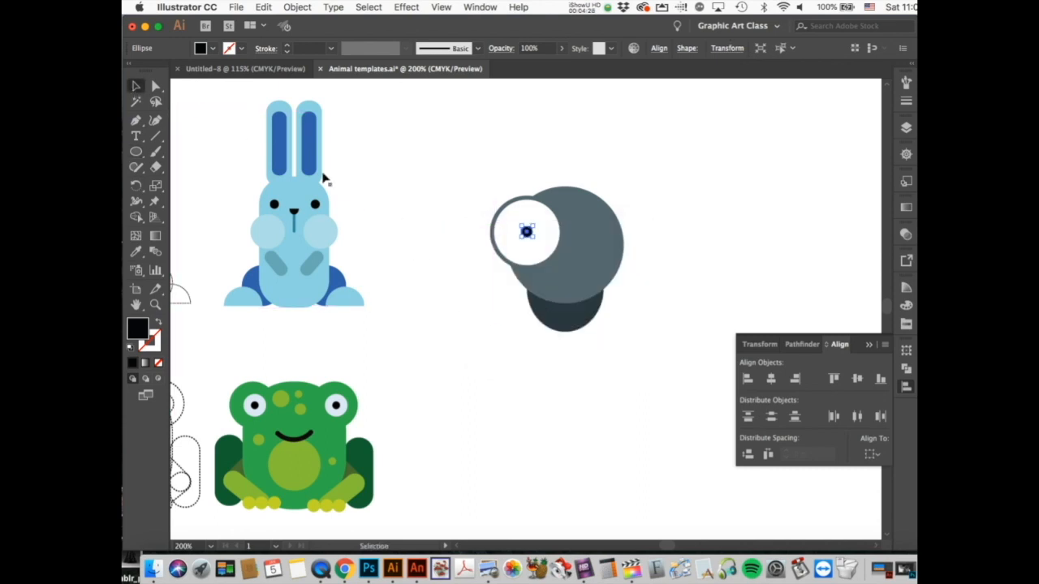
click(418, 220)
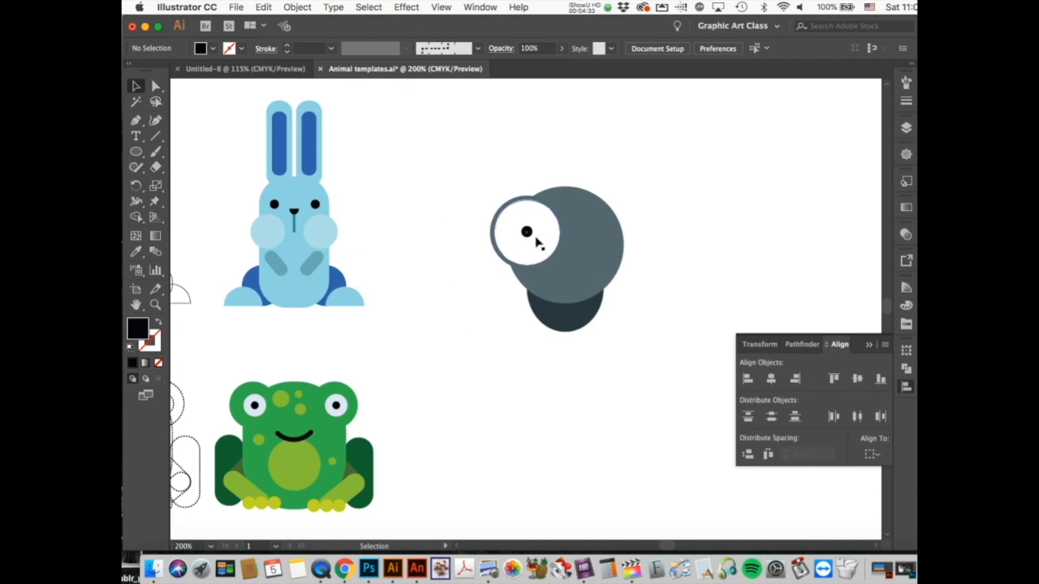
Step: Zoom in closely around the eye
click(541, 238)
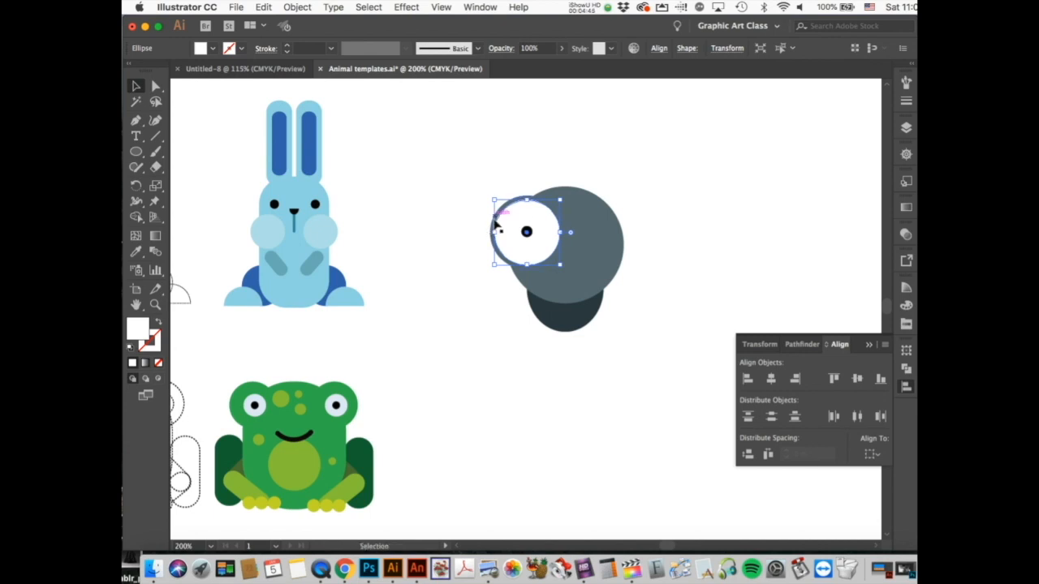
click(155, 305)
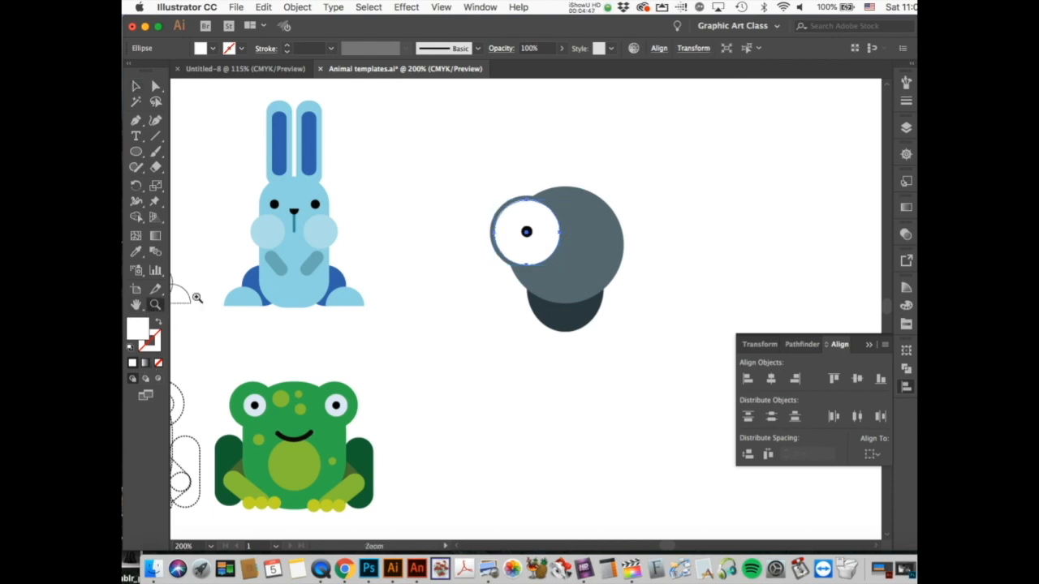
click(526, 237)
click(528, 253)
scroll(524, 355, down, 5)
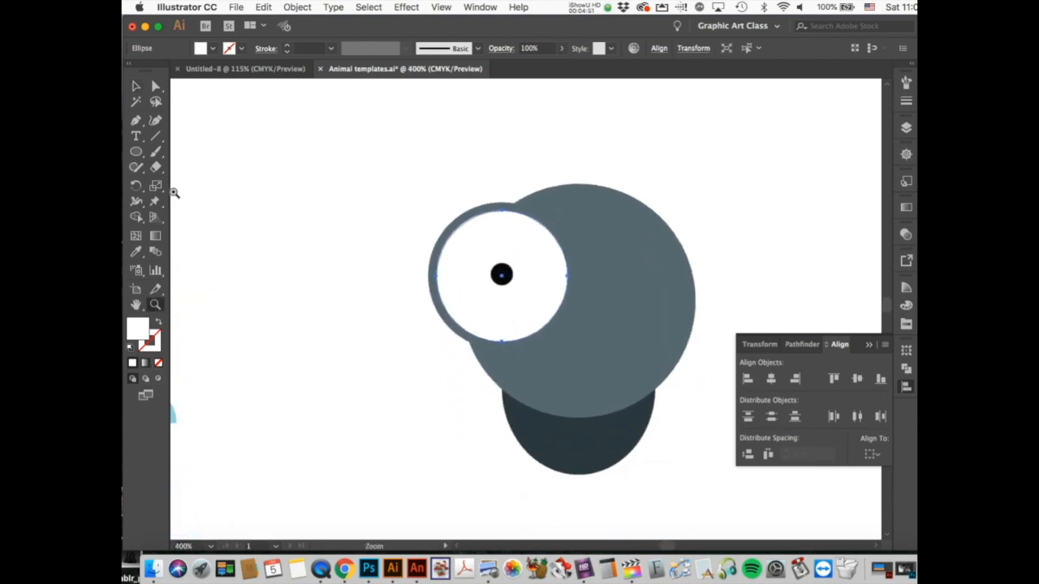
Step: Select the grey ring and pupil and apply Horizontal and Vertical Align Center
click(135, 86)
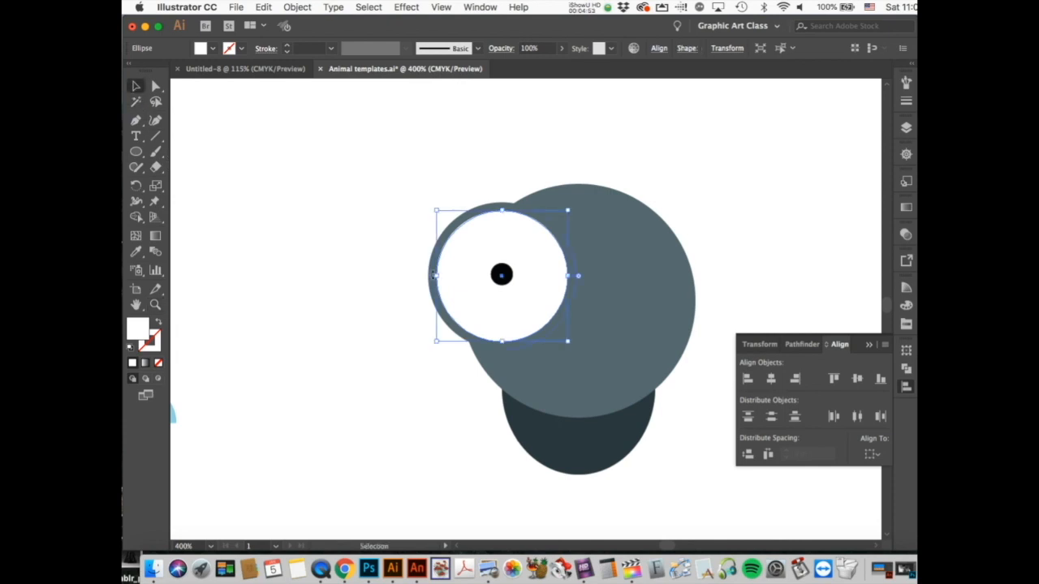
click(430, 278)
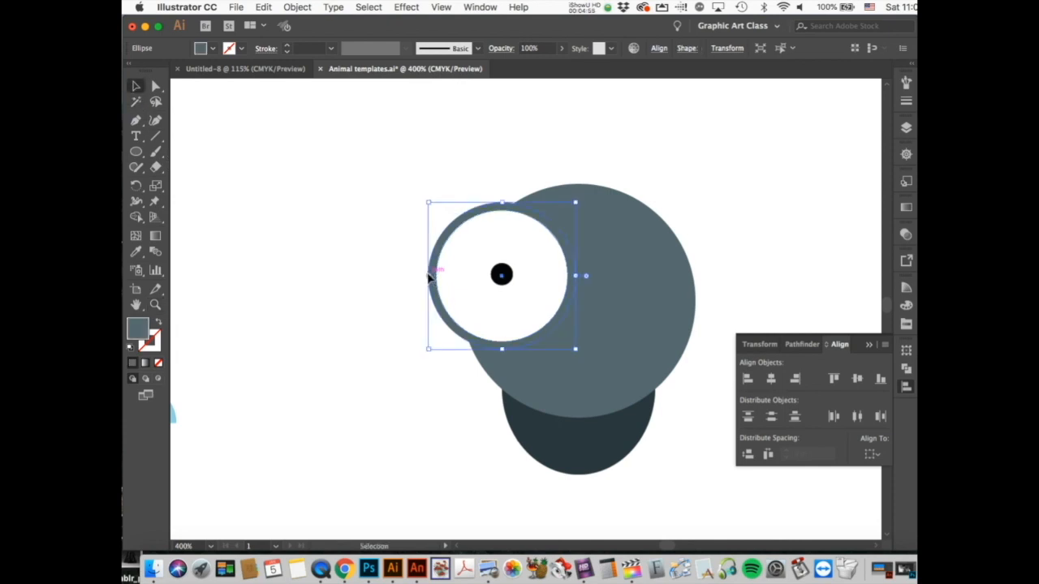
shift+click(472, 284)
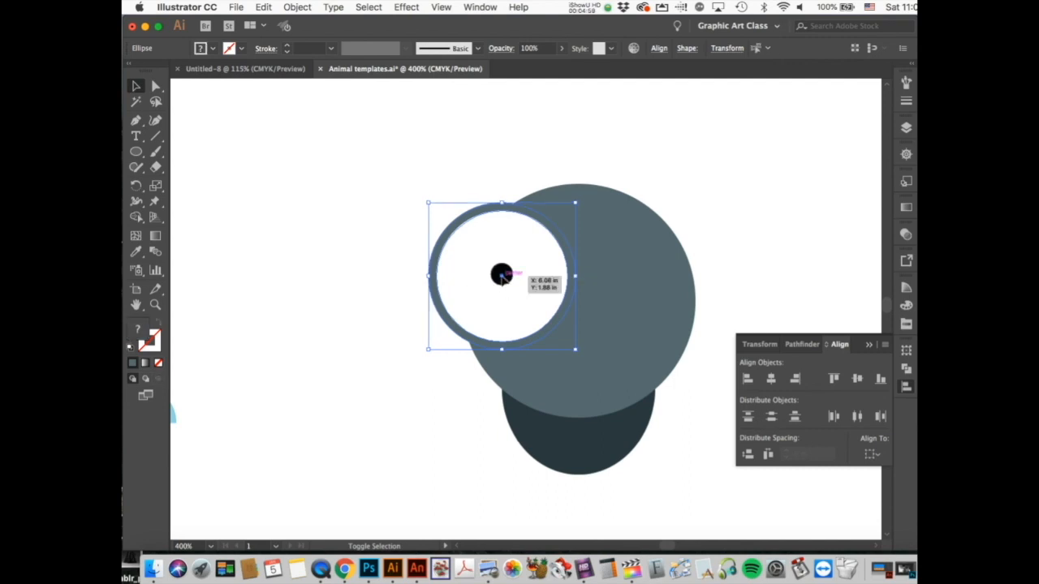
shift+click(502, 276)
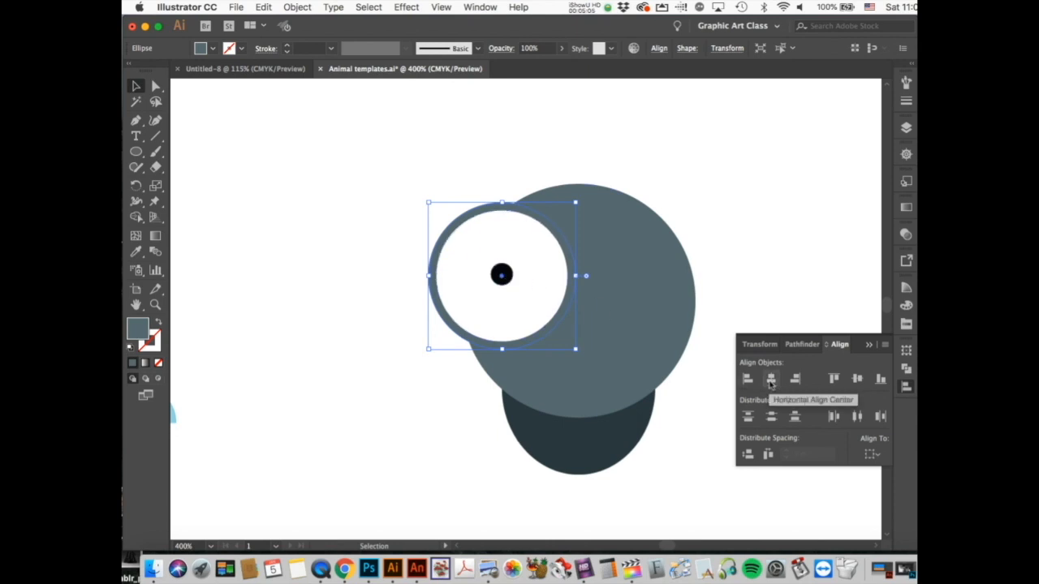
click(771, 379)
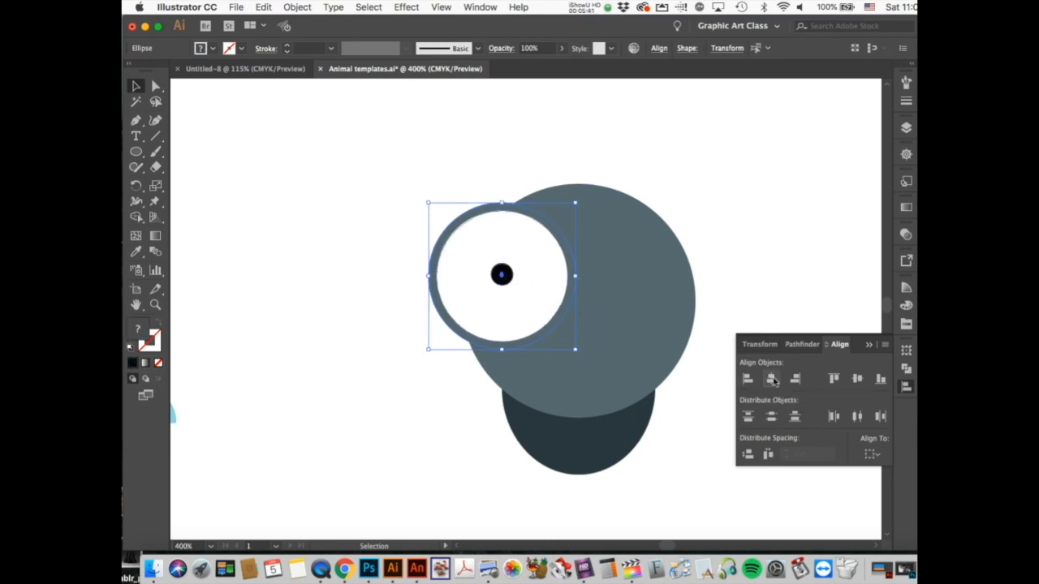
click(857, 379)
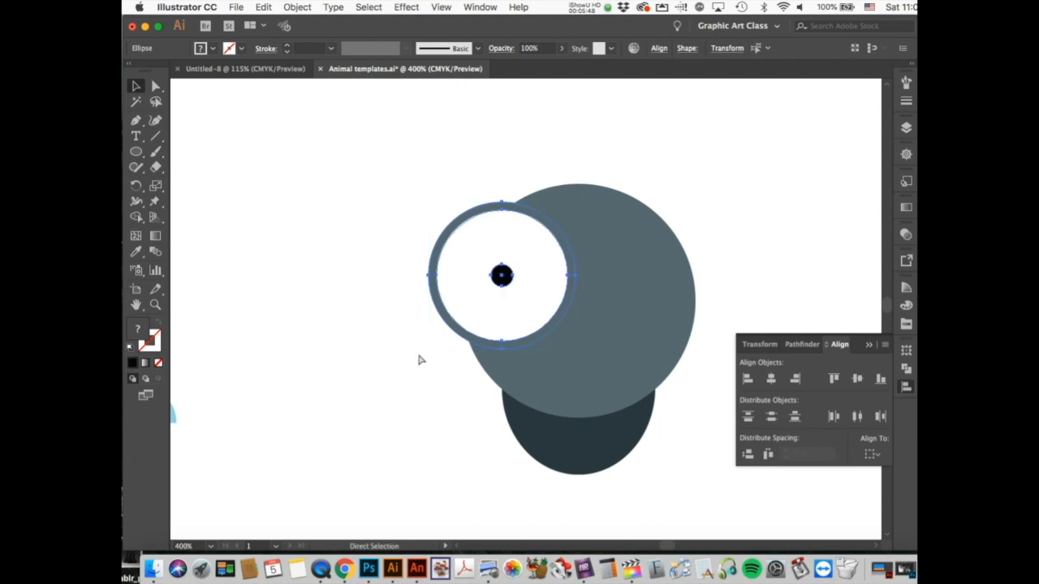
Step: Group the eye parts and position the eye group on the head
key(super+g)
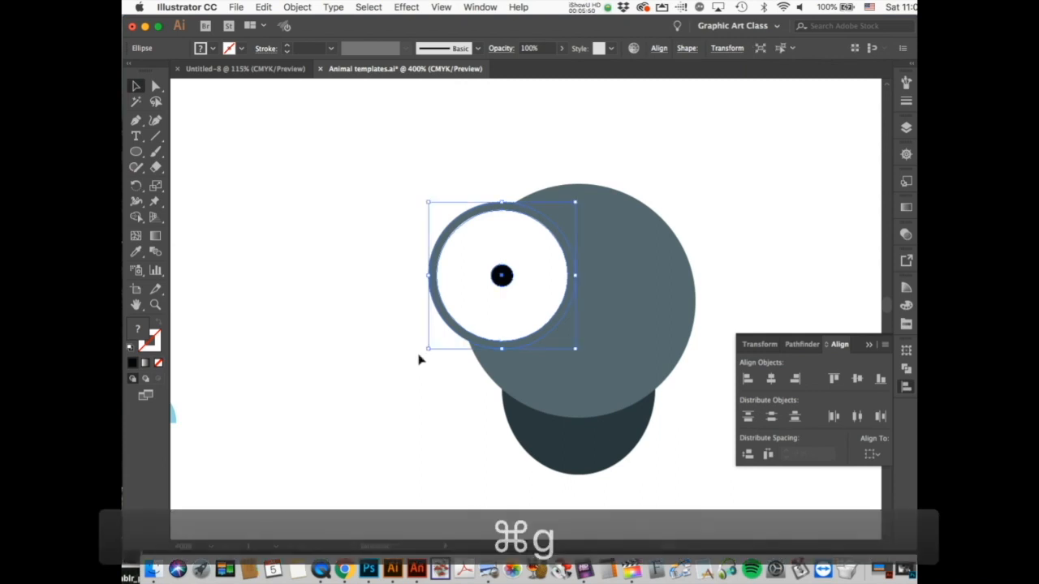
click(460, 360)
drag(498, 321, 526, 343)
click(381, 375)
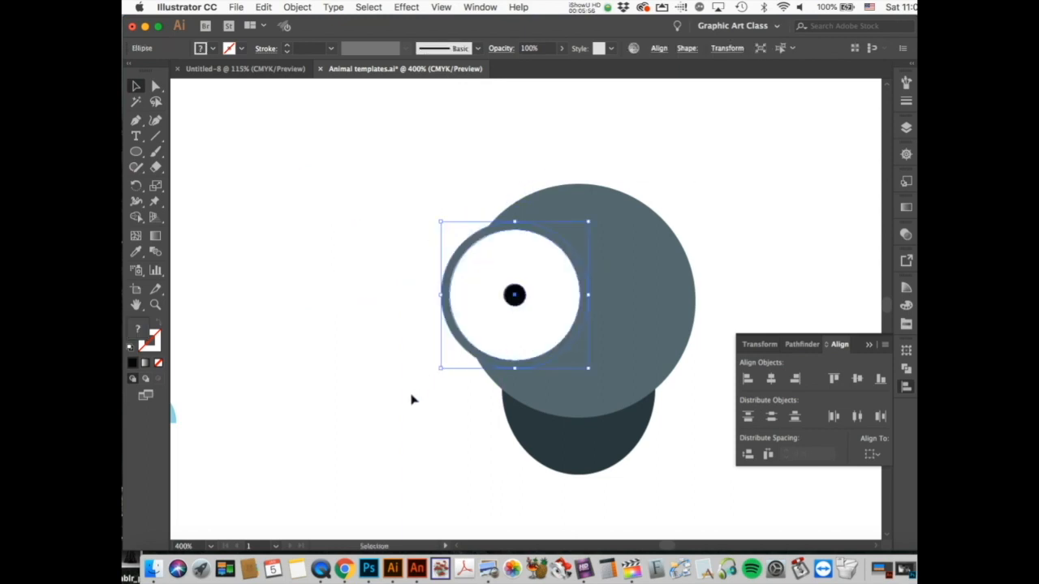
Step: Copy and paste the eye, placing the duplicate on the head's right side
key(super+c)
key(super+v)
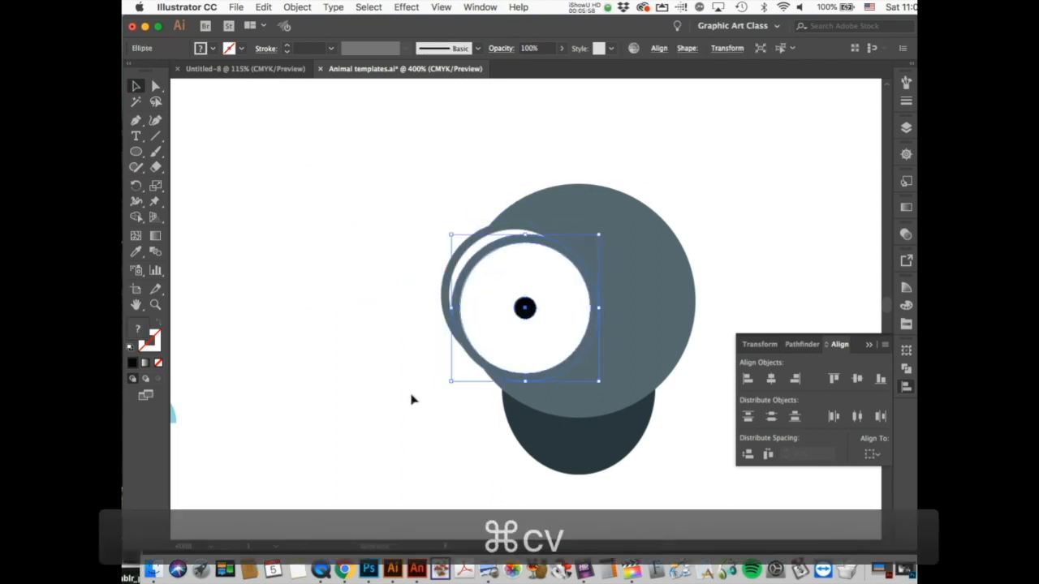
drag(550, 342, 696, 335)
click(716, 433)
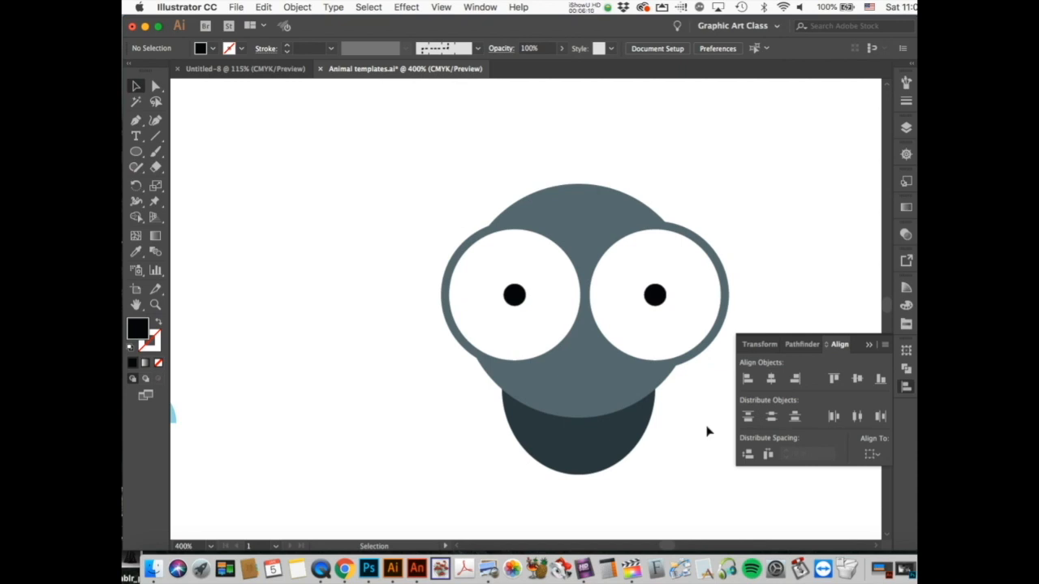
Step: Move the two eyes toward each other so they overlap
drag(660, 325, 650, 325)
drag(531, 325, 543, 329)
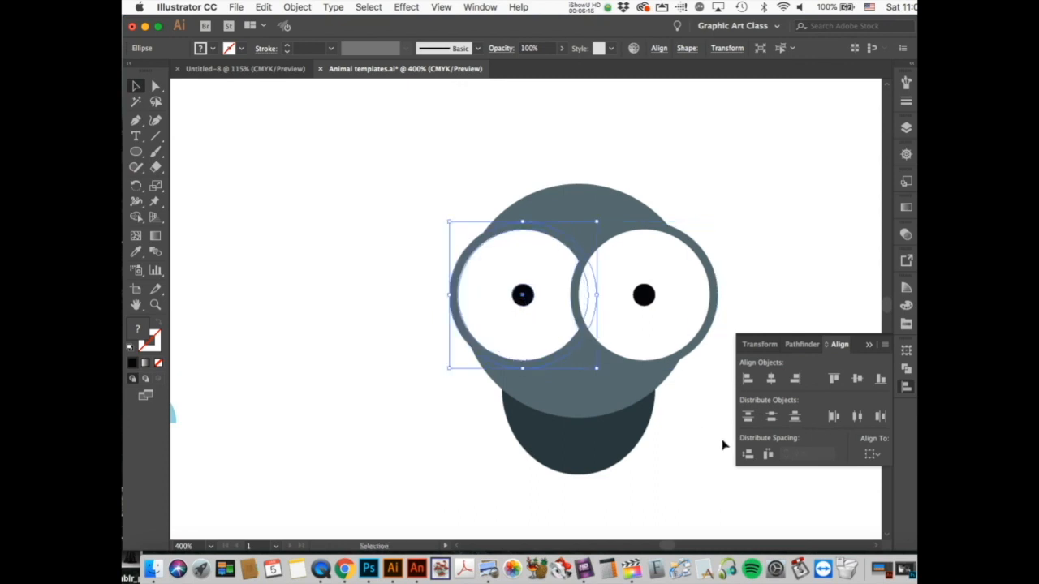
click(723, 444)
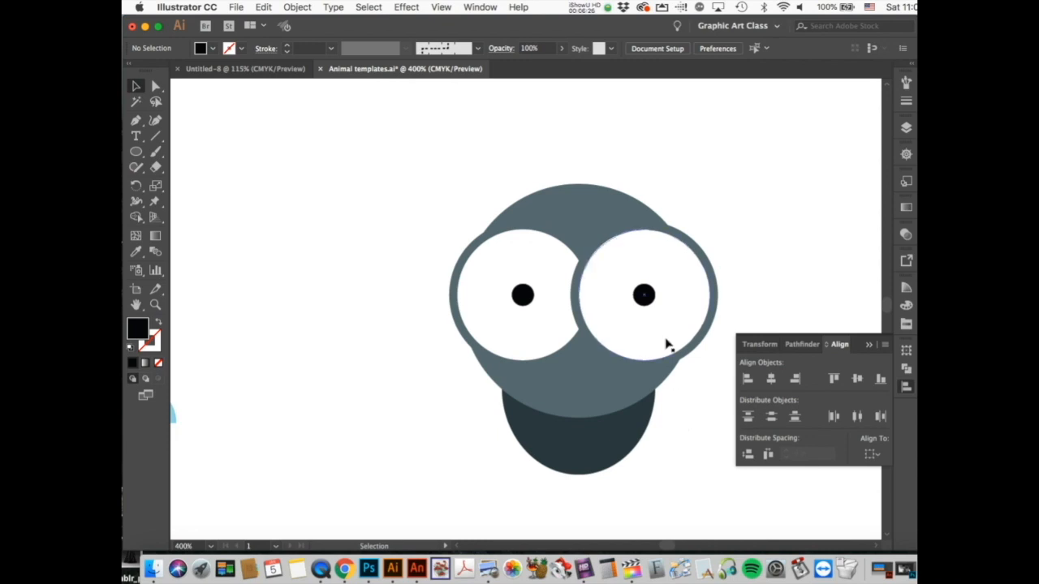
Step: Ungroup the right eye into its separate pieces
click(666, 345)
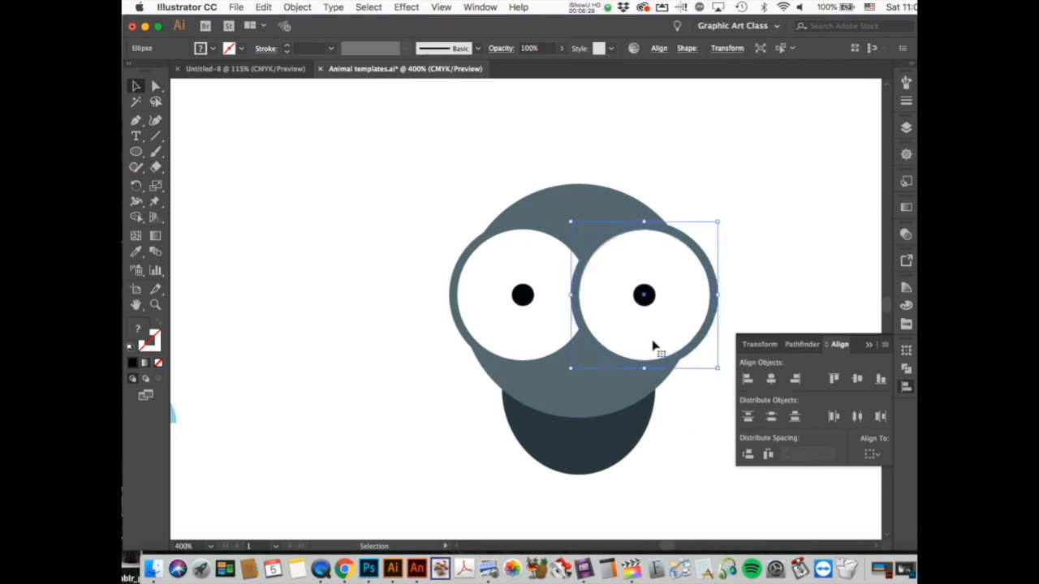
right_click(653, 346)
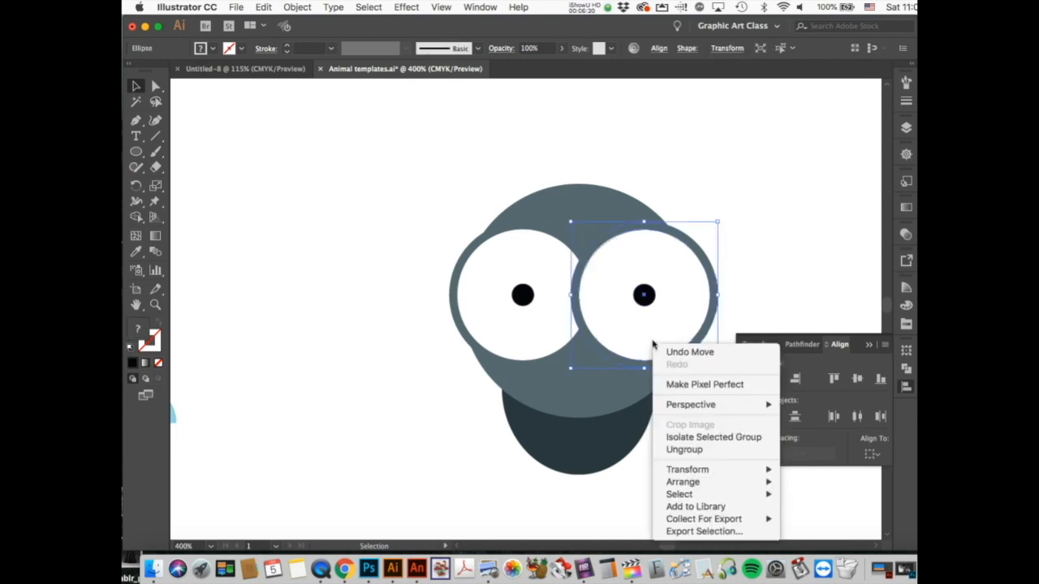
click(688, 451)
click(669, 462)
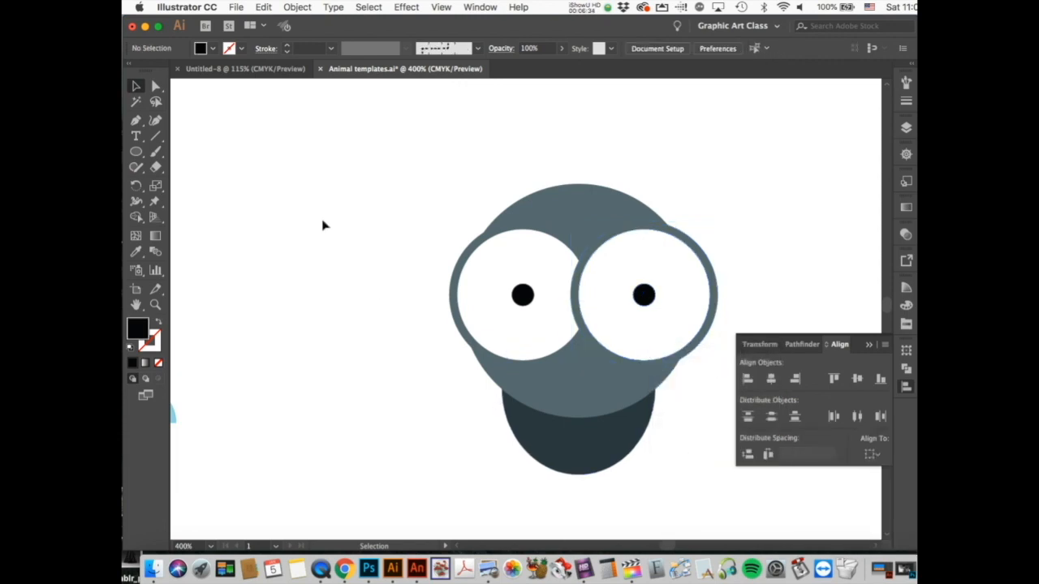
Step: Delete the left anchor point of the right eye's grey ring with Direct Selection
click(156, 88)
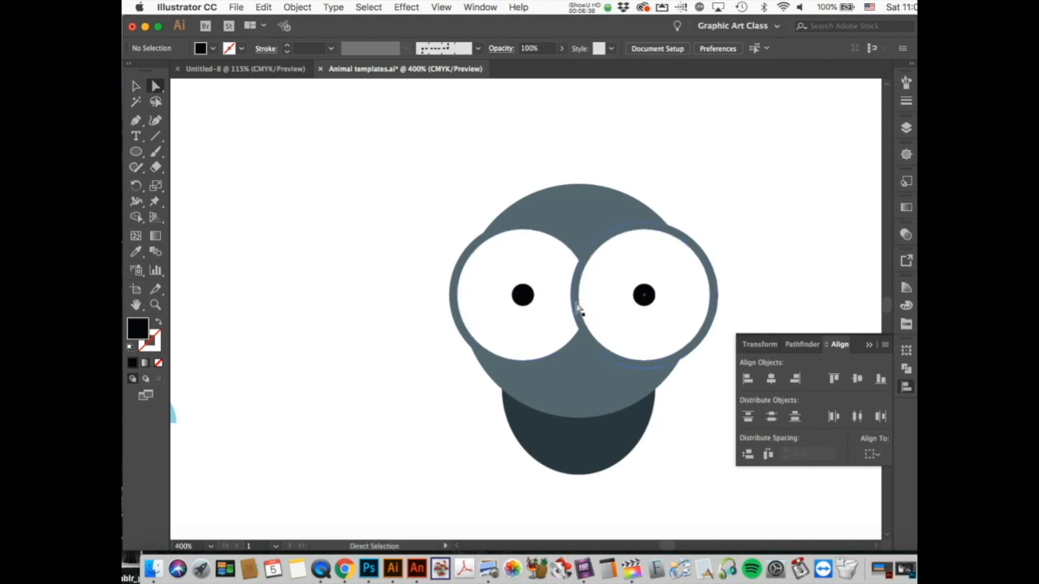
click(578, 307)
key(super+z)
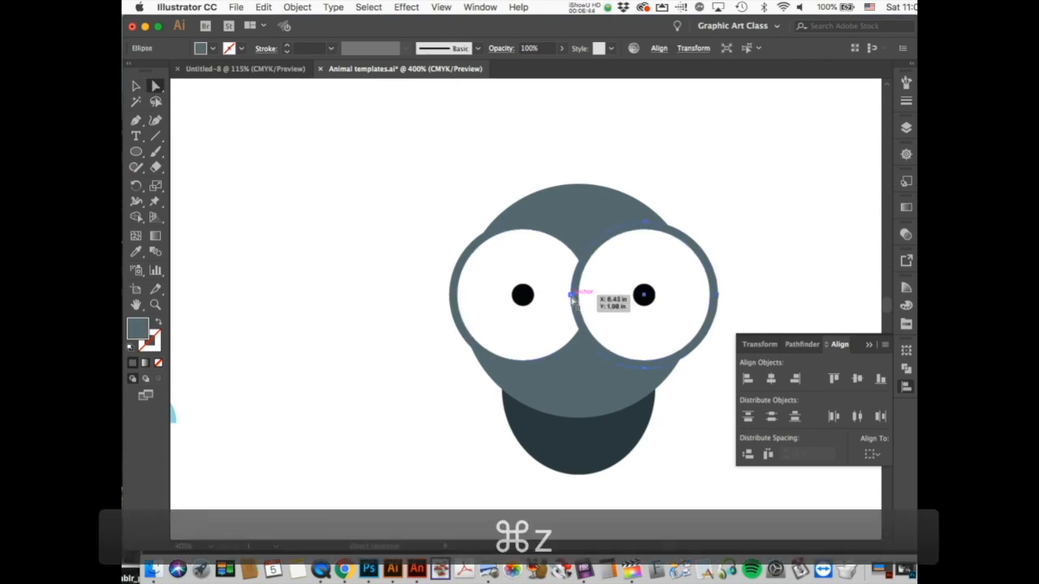
click(573, 299)
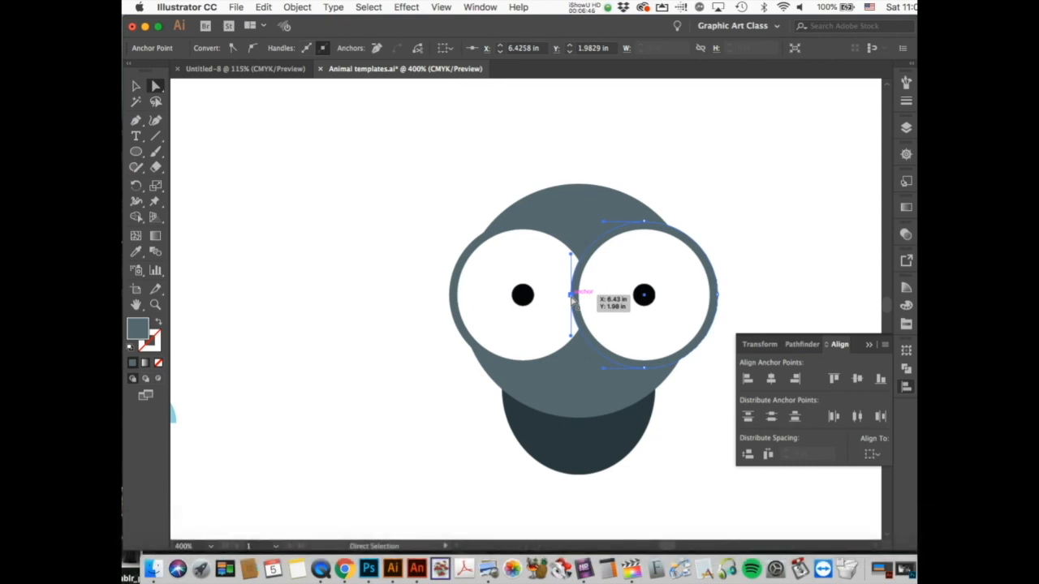
key(Delete)
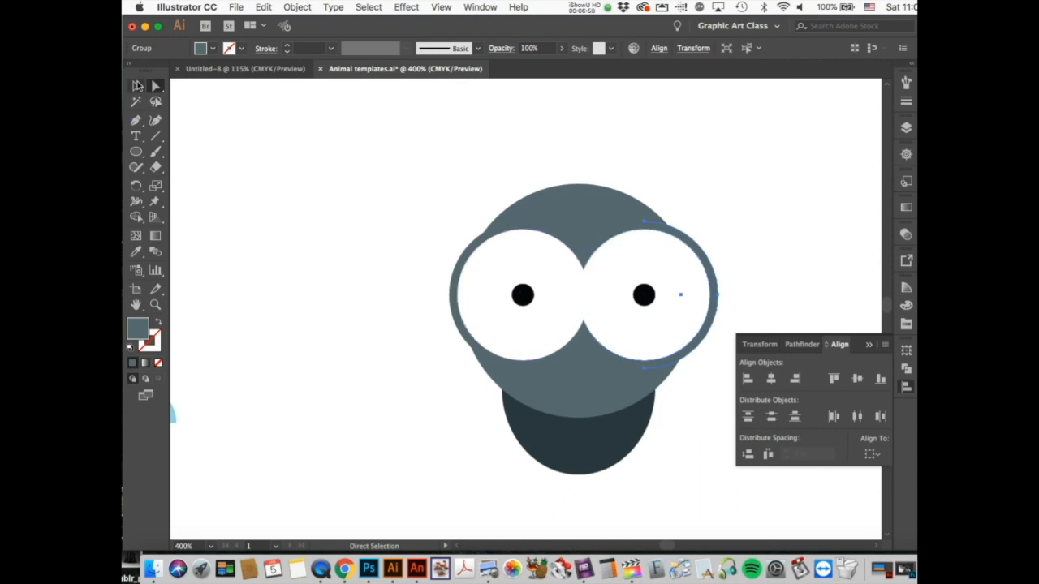
Step: Nudge the right eye's white circle and ring two steps to the left
key(v)
click(304, 189)
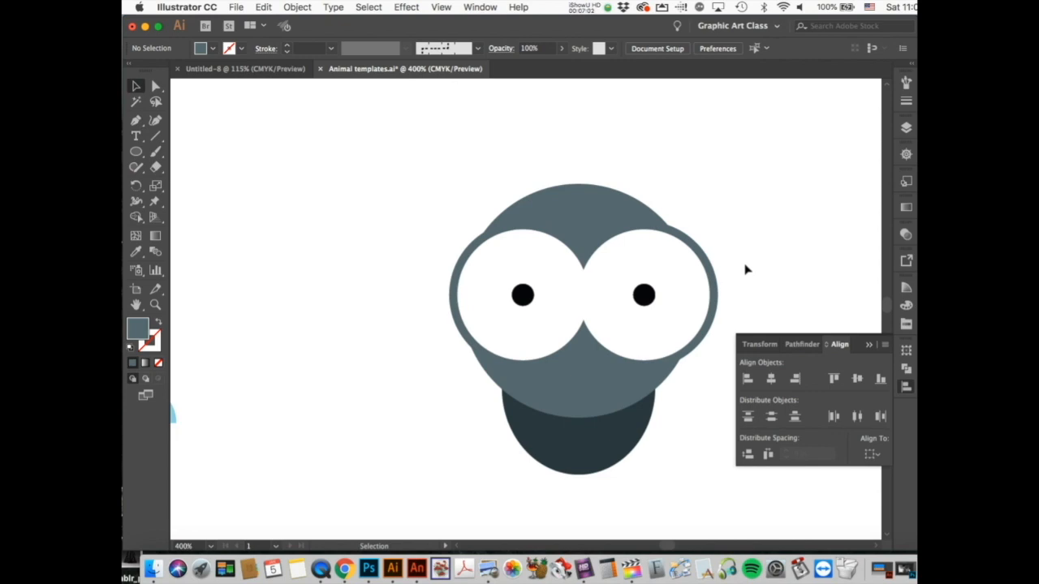
click(690, 293)
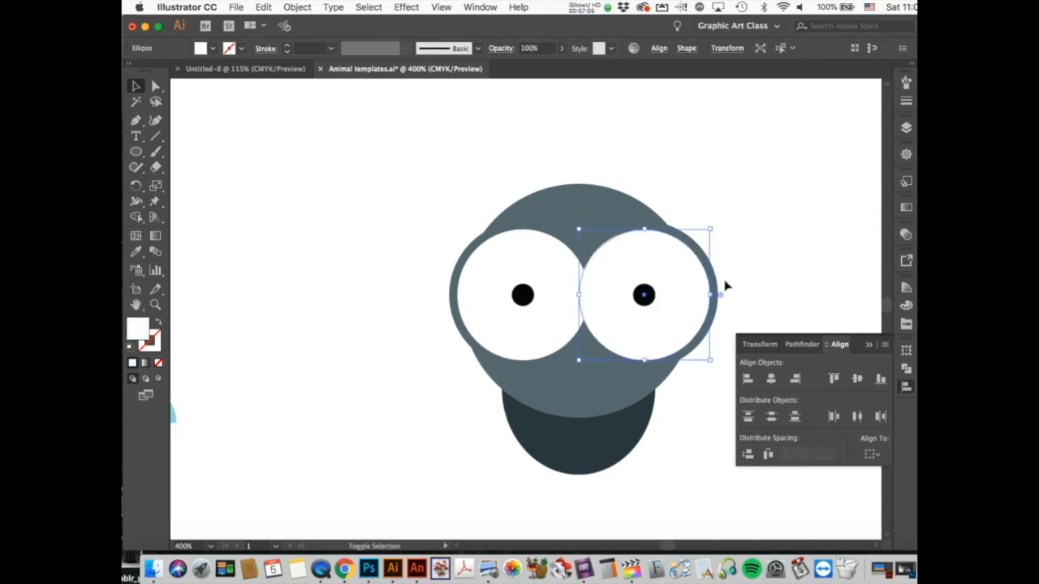
shift+click(716, 286)
key(Left)
key(Left)
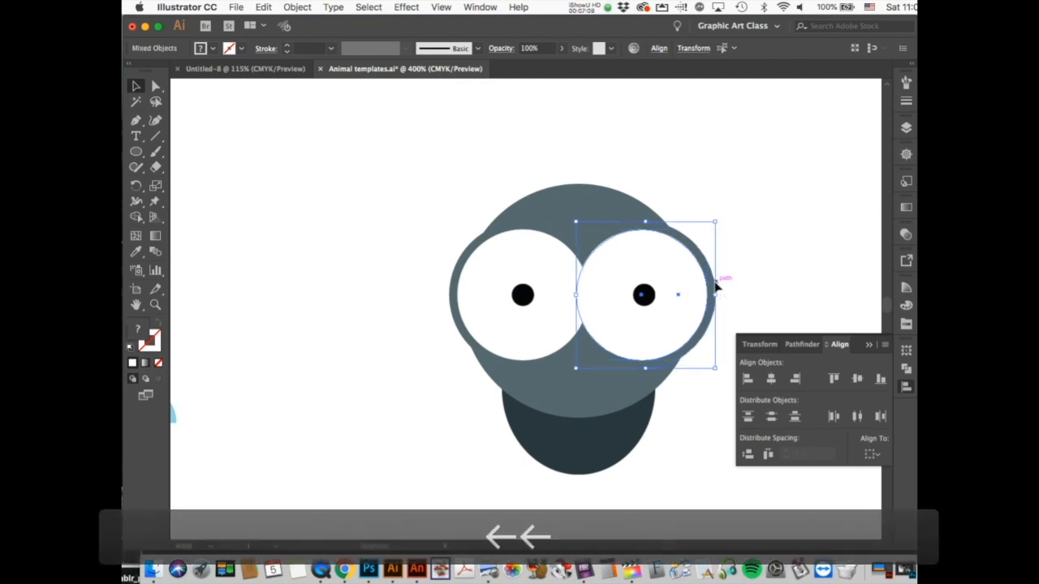
key(Left)
key(Left)
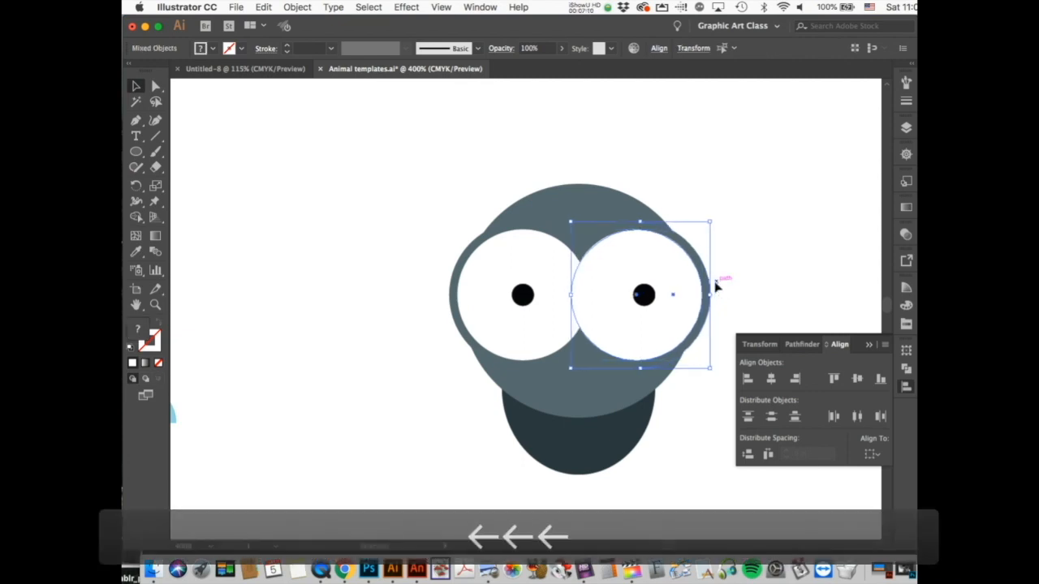
Step: Nudge the right pupil left until it is centred in its white circle
click(643, 295)
key(Left)
key(Left)
key(Left)
key(Left)
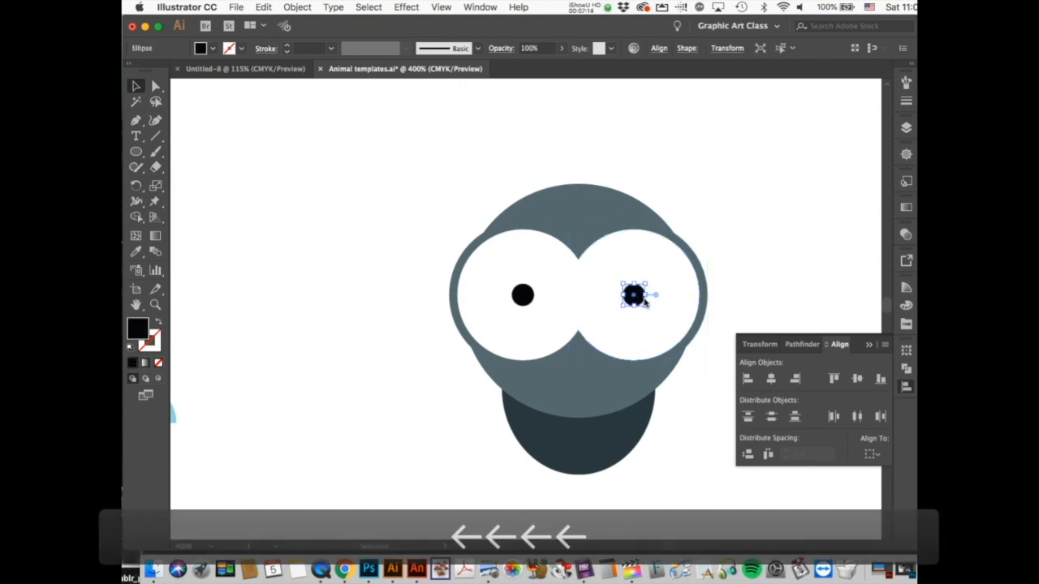
click(773, 268)
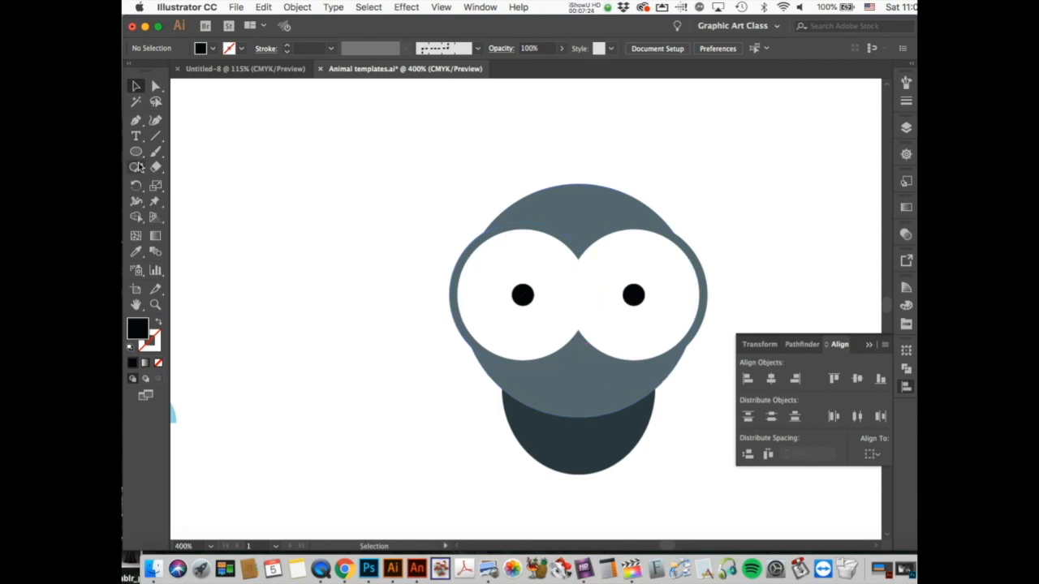
Step: Draw a black polygon, move it beside the head, and cut it to three sides
drag(136, 151, 191, 197)
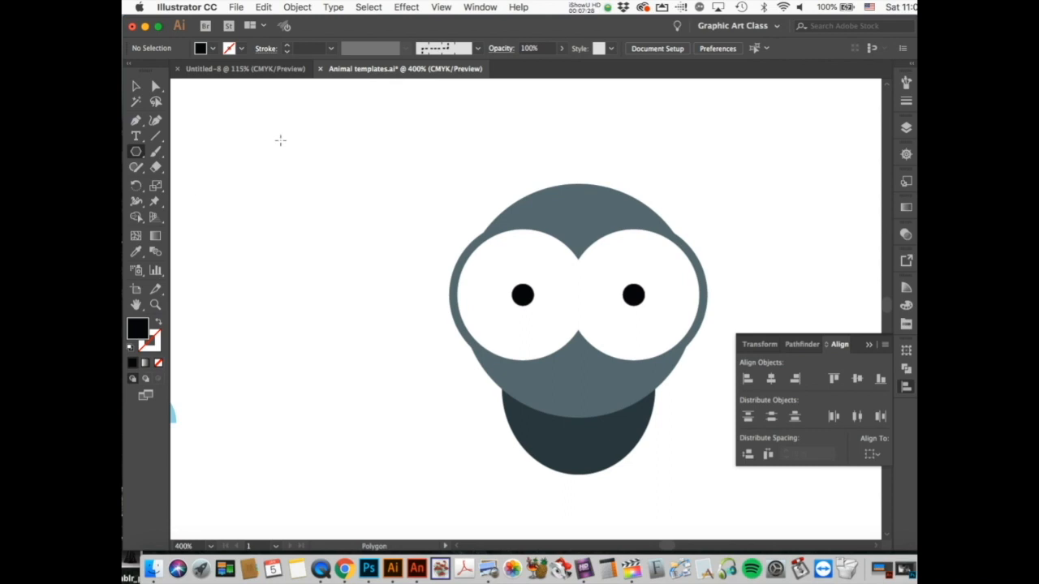
mouse_move(280, 141)
mouse_down()
mouse_move(348, 234)
mouse_move(311, 196)
mouse_up()
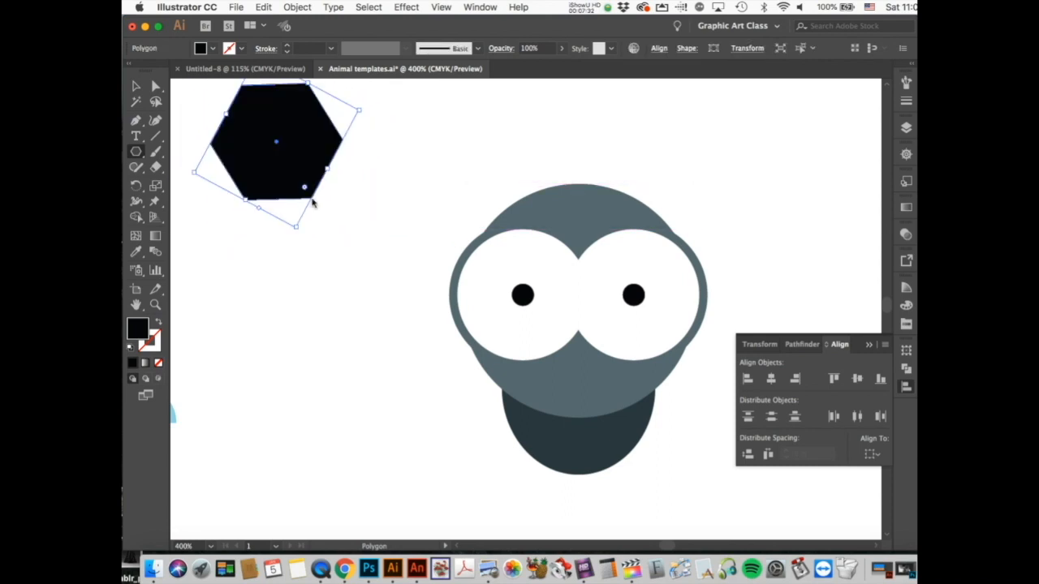
click(136, 86)
click(288, 201)
drag(288, 201, 347, 312)
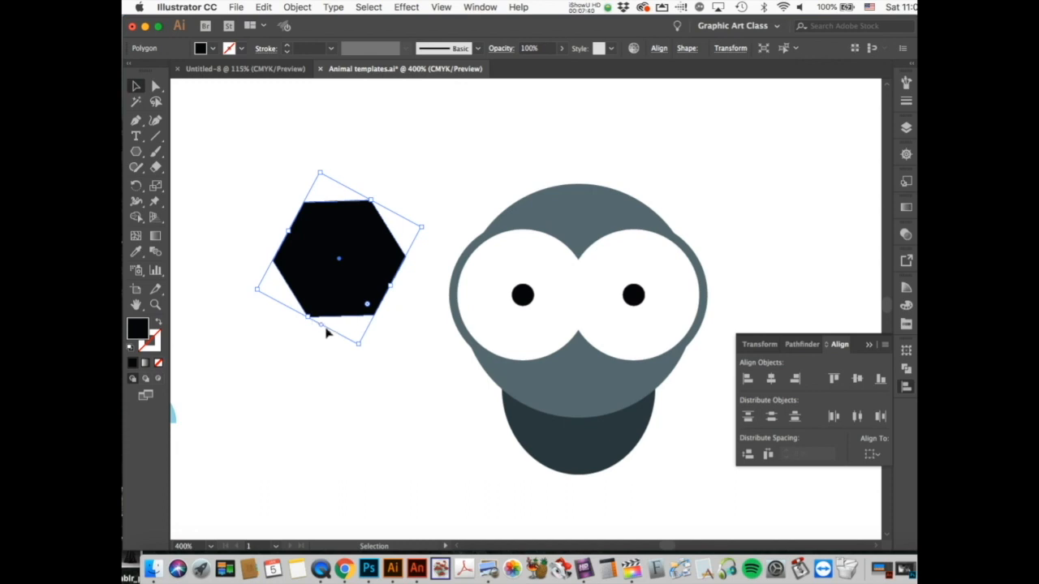
drag(323, 329, 346, 345)
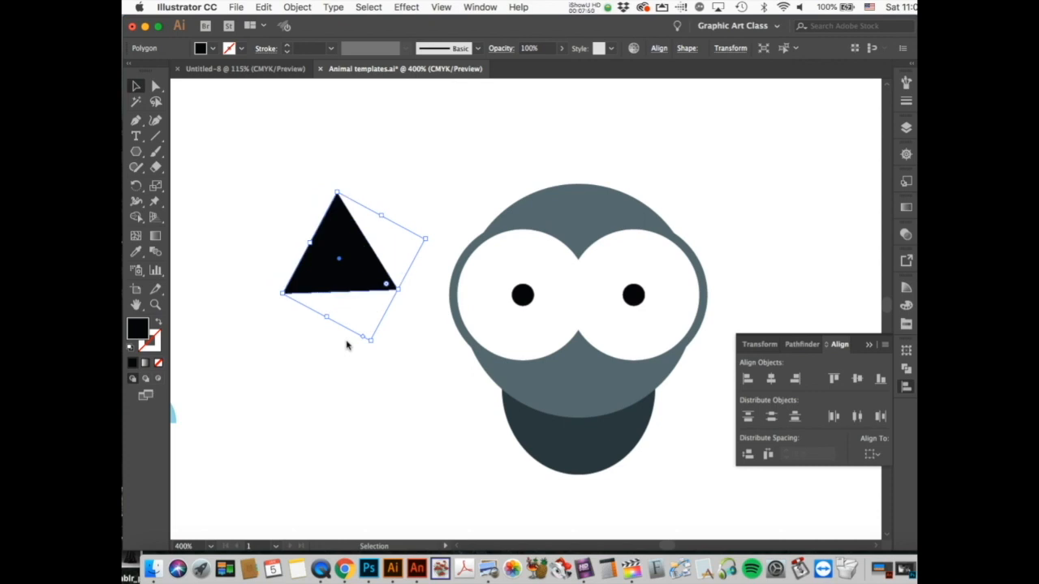
Step: Fill the triangle with orange using the Color Picker
double_click(134, 330)
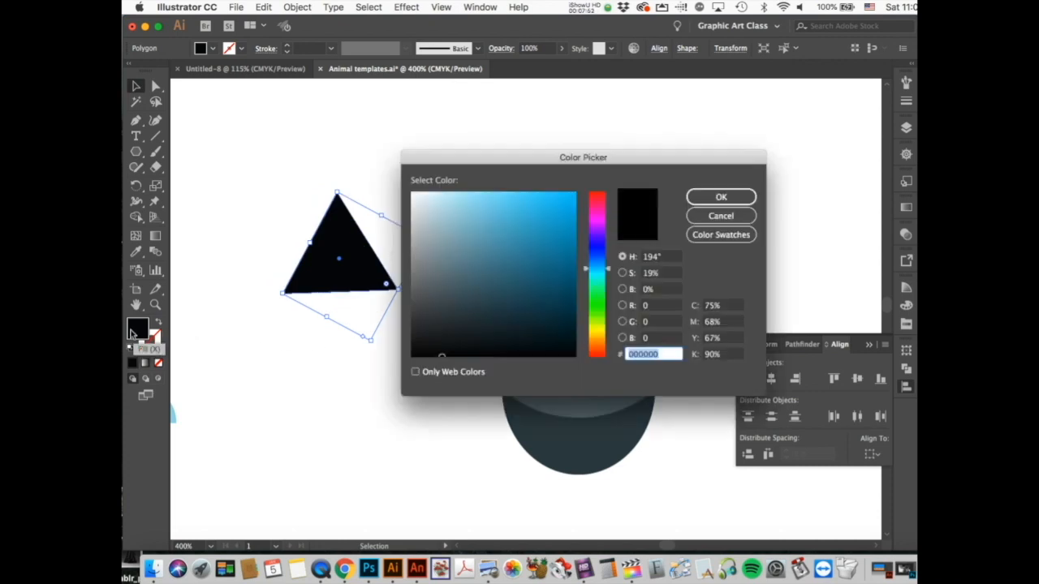
click(601, 344)
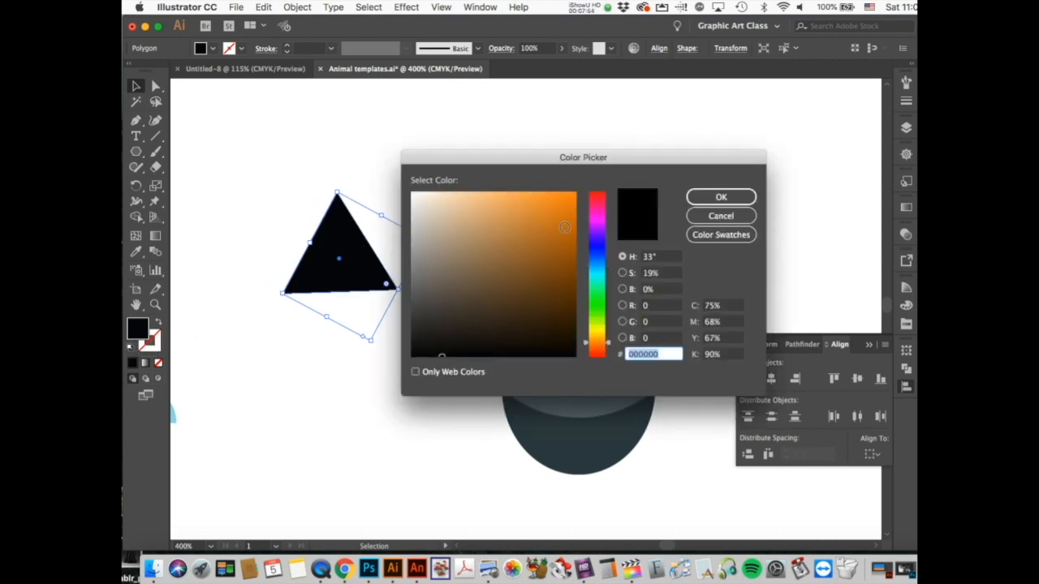
click(570, 219)
click(720, 197)
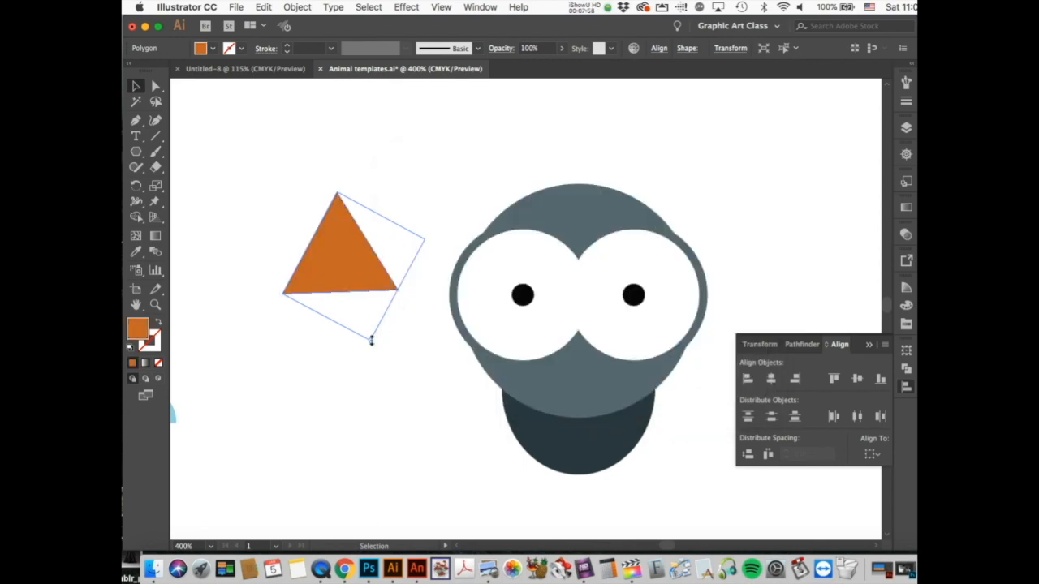
Step: Shrink the orange triangle to beak size and place it between the eyes
drag(370, 337, 349, 269)
drag(353, 259, 310, 259)
drag(349, 230, 588, 349)
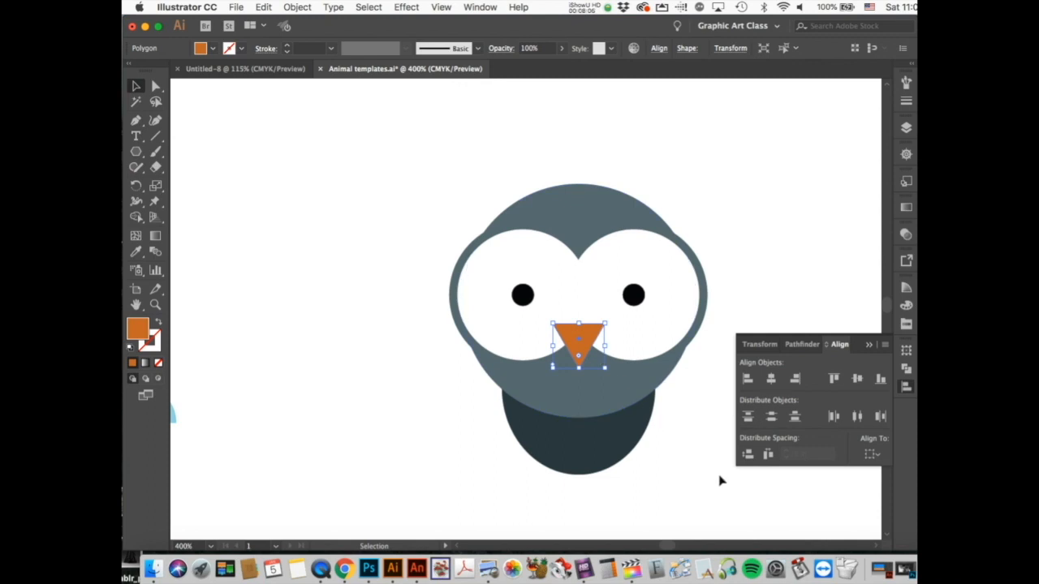
click(680, 408)
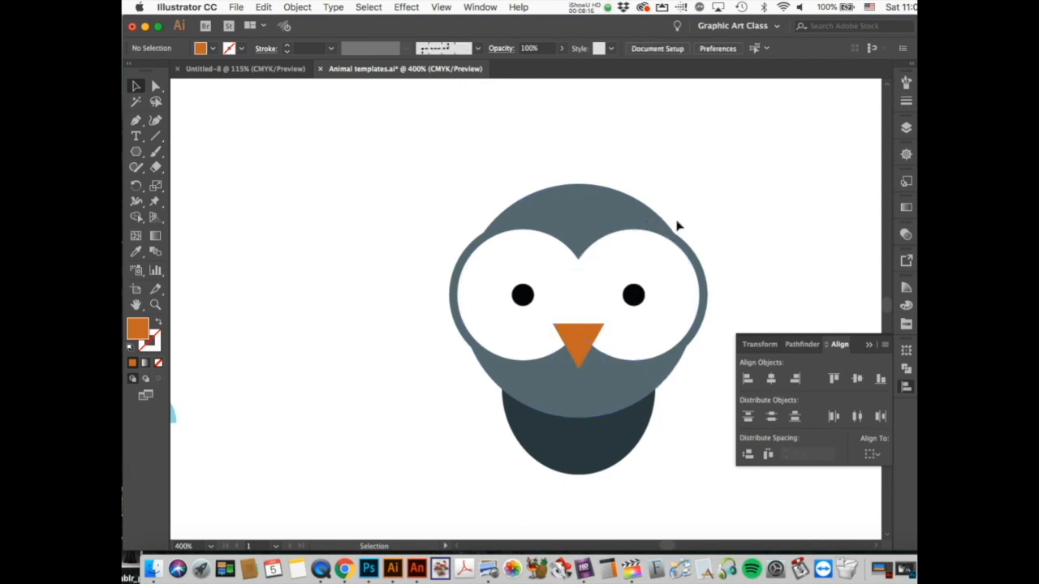
scroll(705, 398, down, 2)
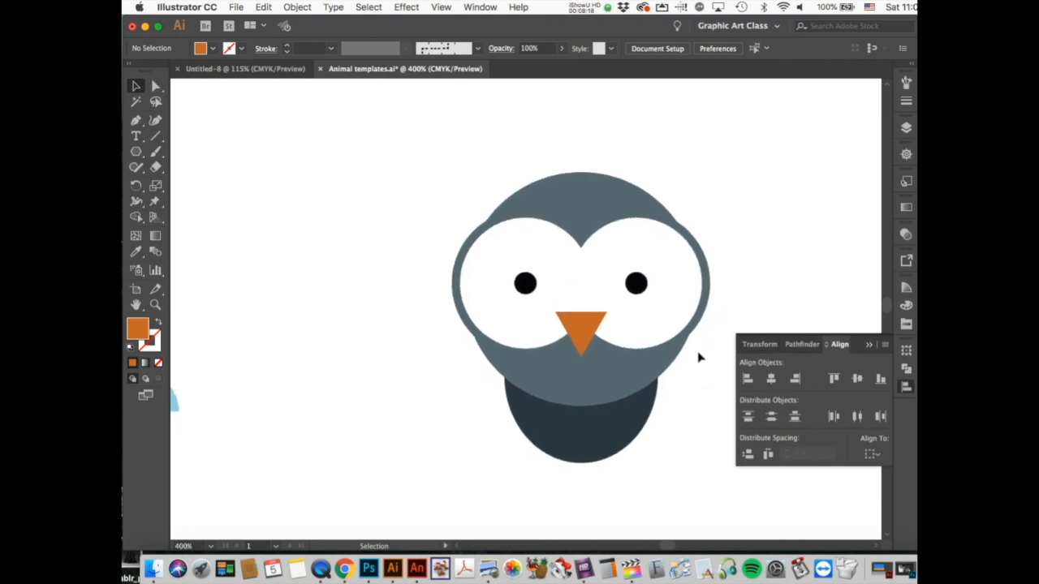
Step: Draw an oval to the left of the owl's body with the Ellipse Tool
click(137, 152)
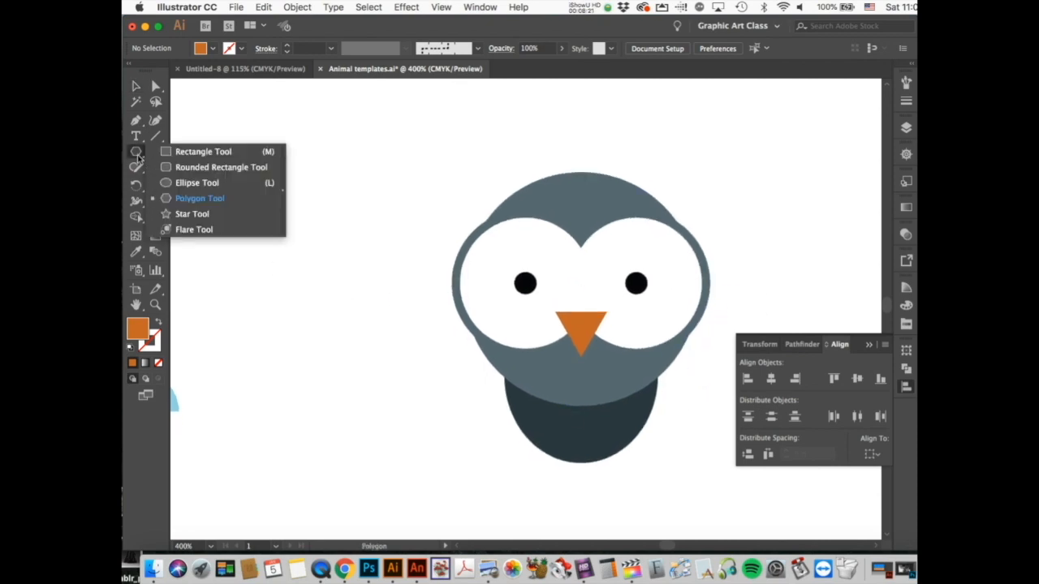
click(174, 182)
drag(400, 332, 486, 457)
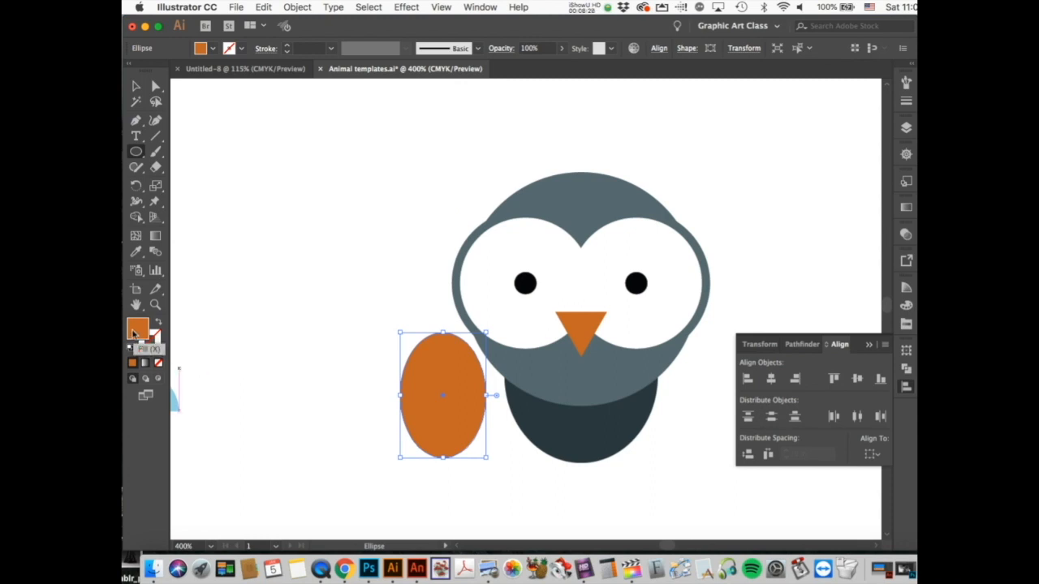
Step: Sample the body's slate colour into the oval and darken it to 1A2528
click(135, 251)
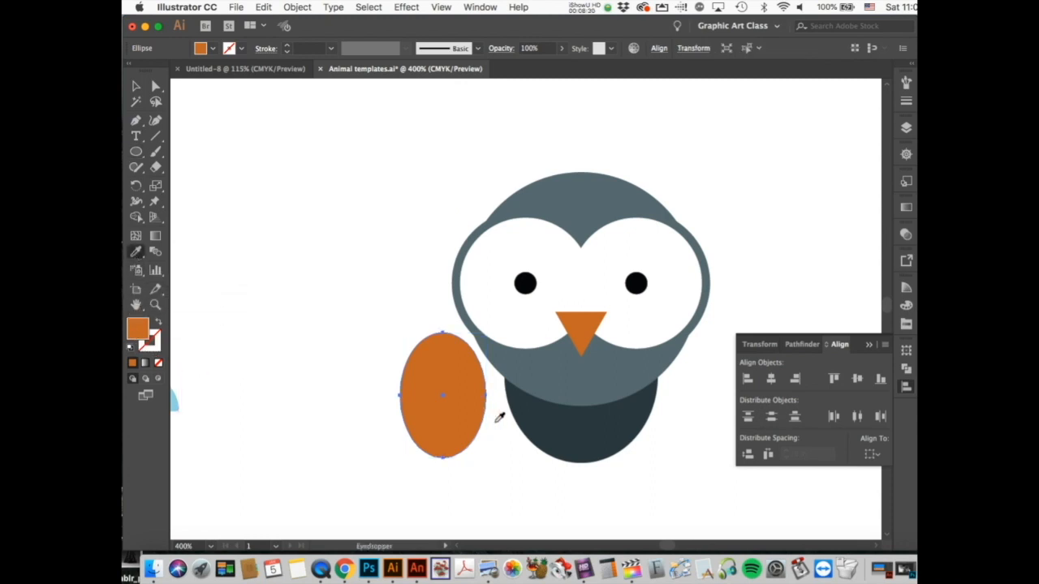
click(565, 420)
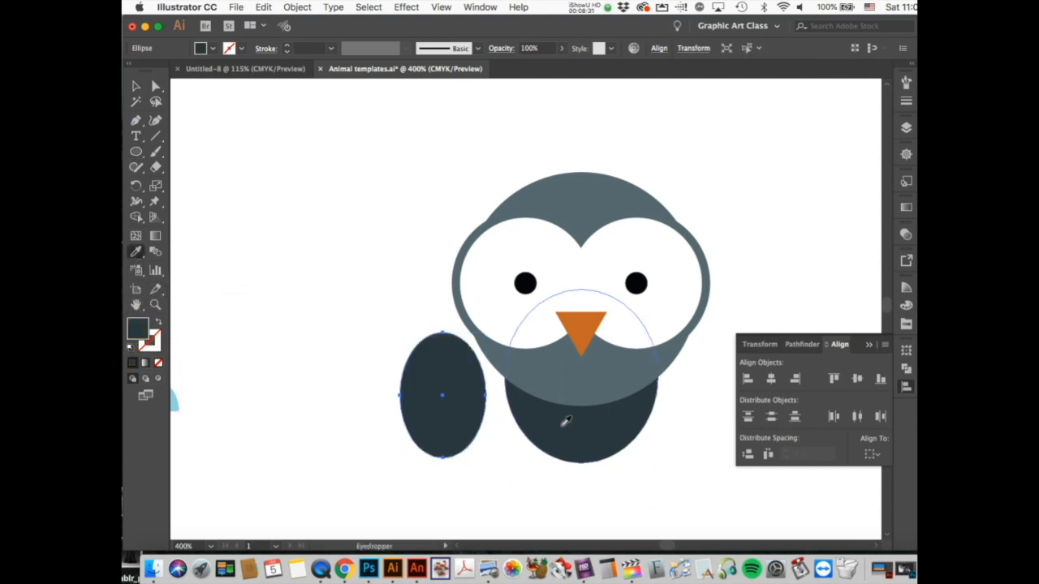
double_click(138, 328)
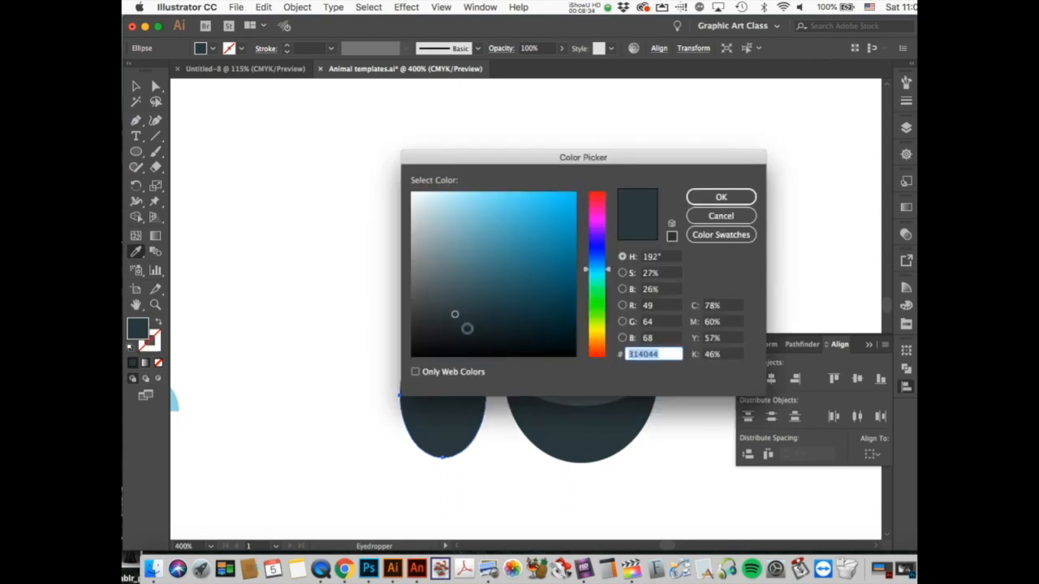
click(469, 335)
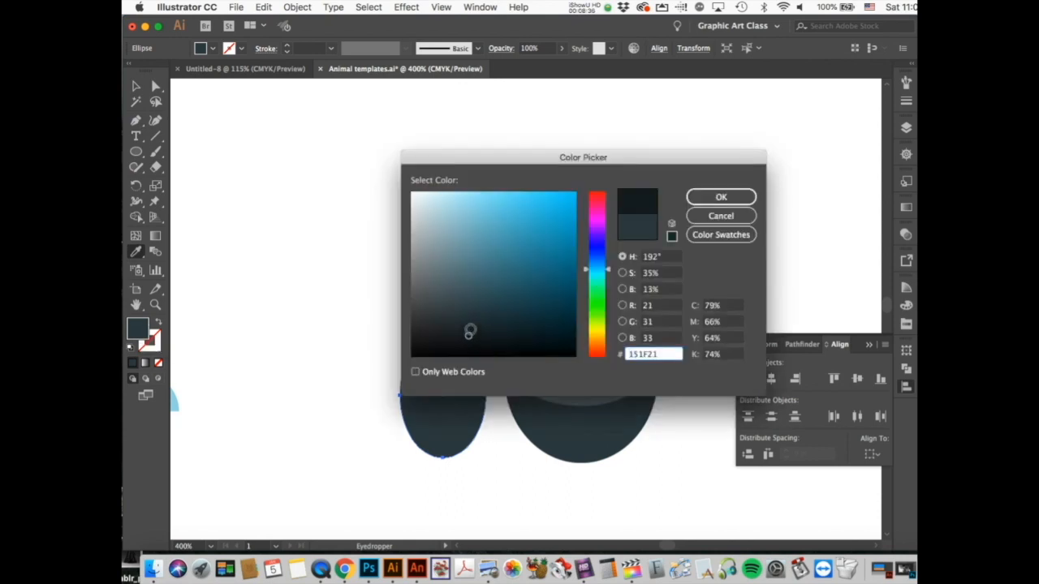
click(469, 331)
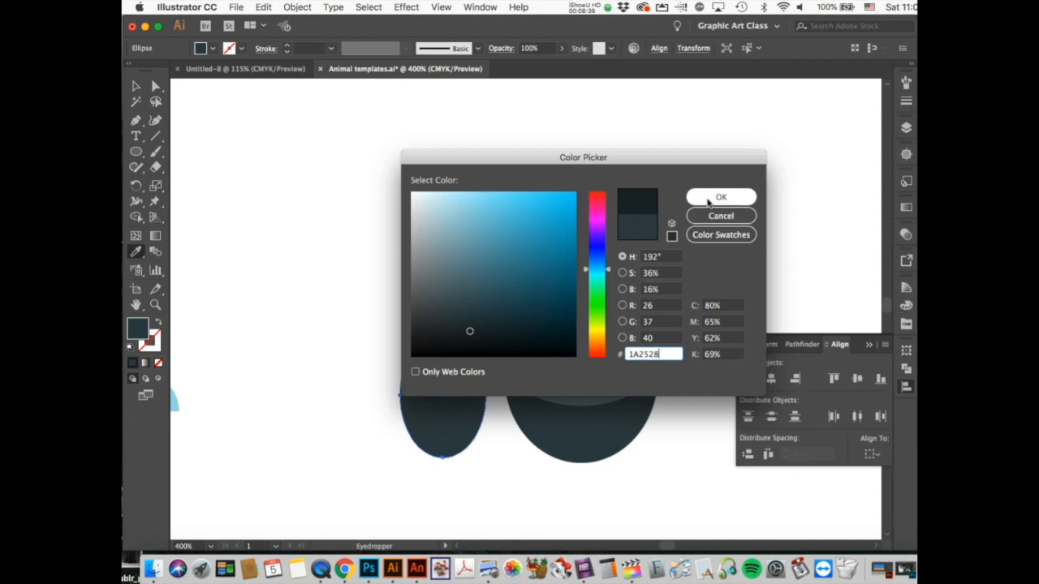
click(709, 202)
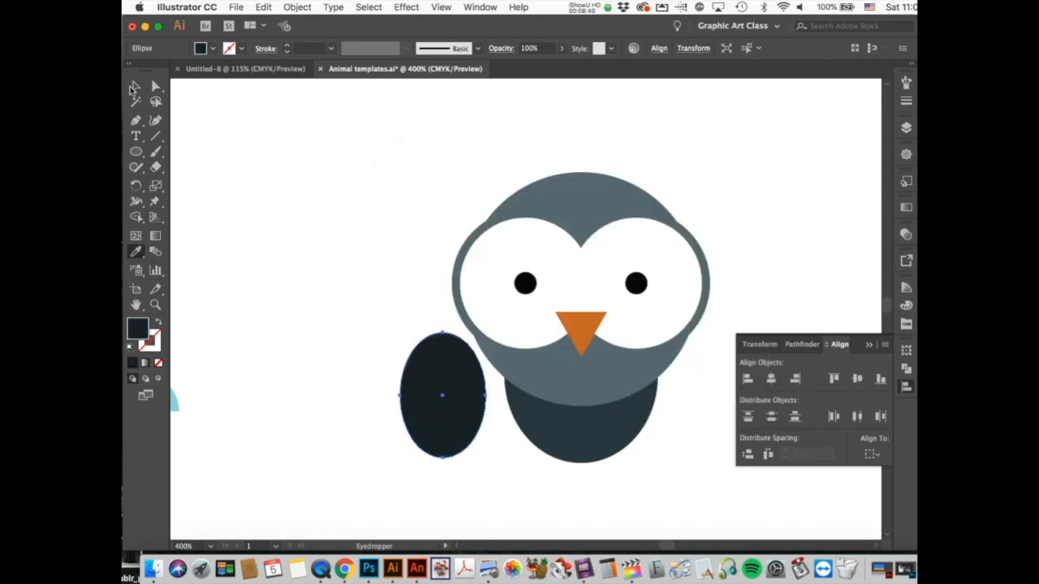
click(135, 89)
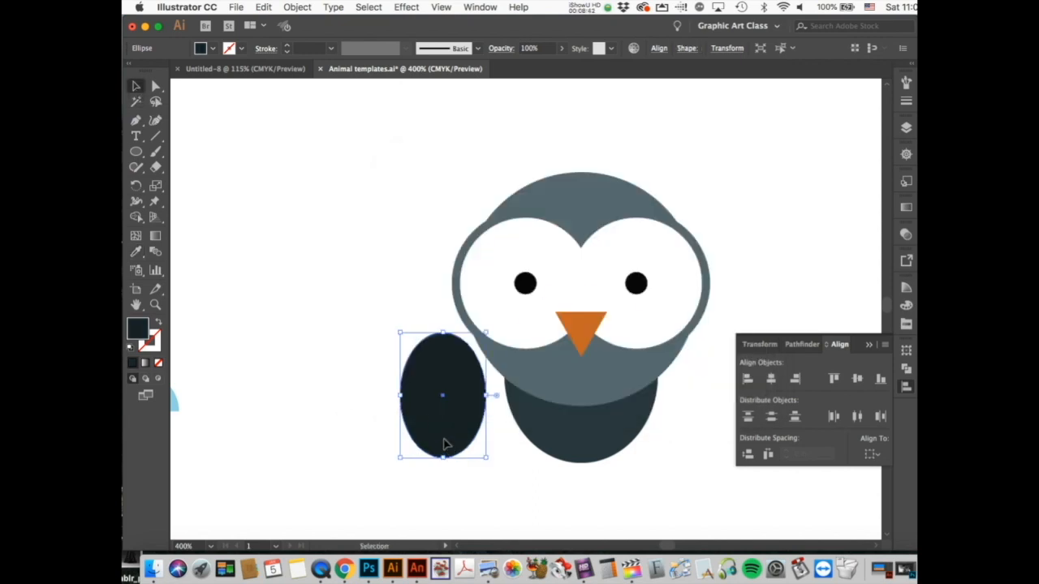
Step: Tilt the dark oval onto the body's left side, send it to back, and nudge right
drag(445, 443, 566, 426)
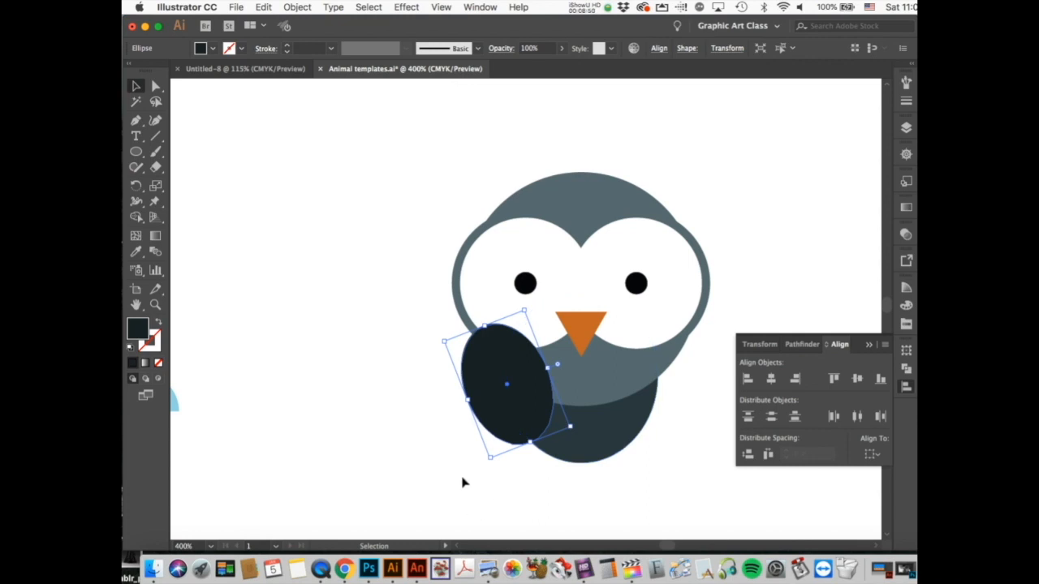
right_click(510, 393)
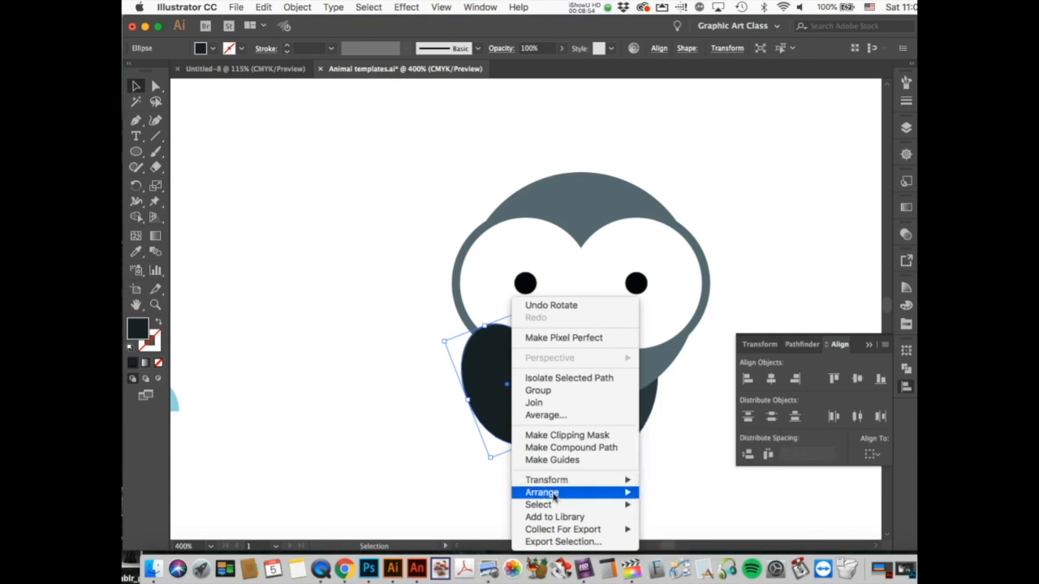
mouse_move(601, 493)
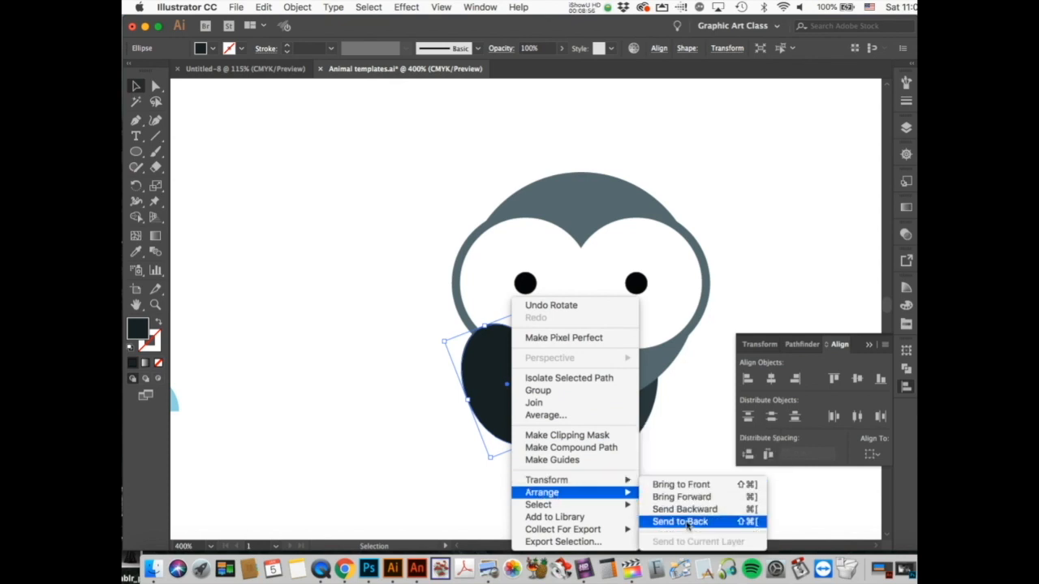
click(686, 521)
key(Right)
key(Right)
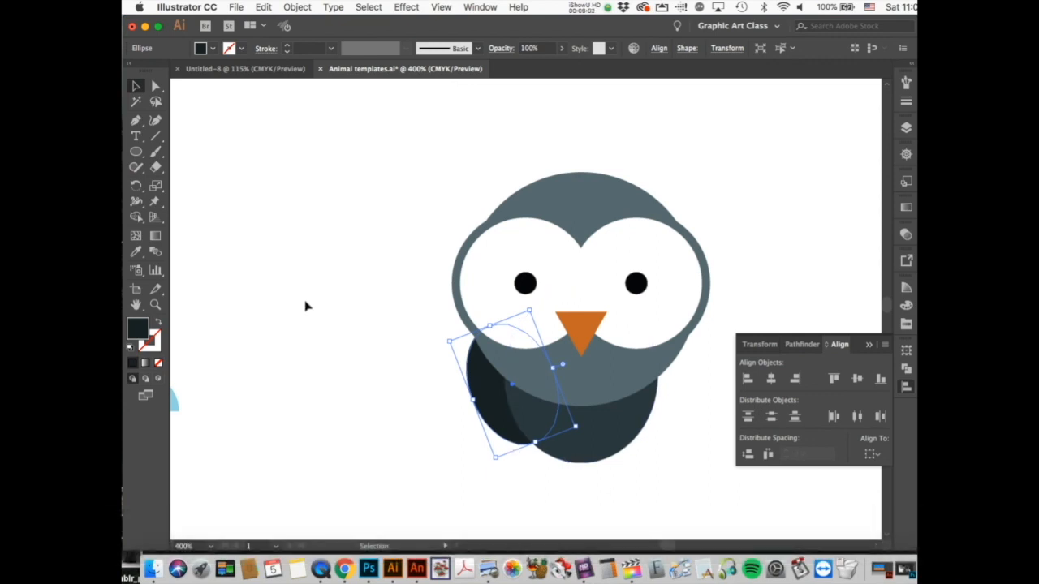
Step: Duplicate the wing, place it tilted on the body's right side, and send it to back
key(super+c)
key(super+v)
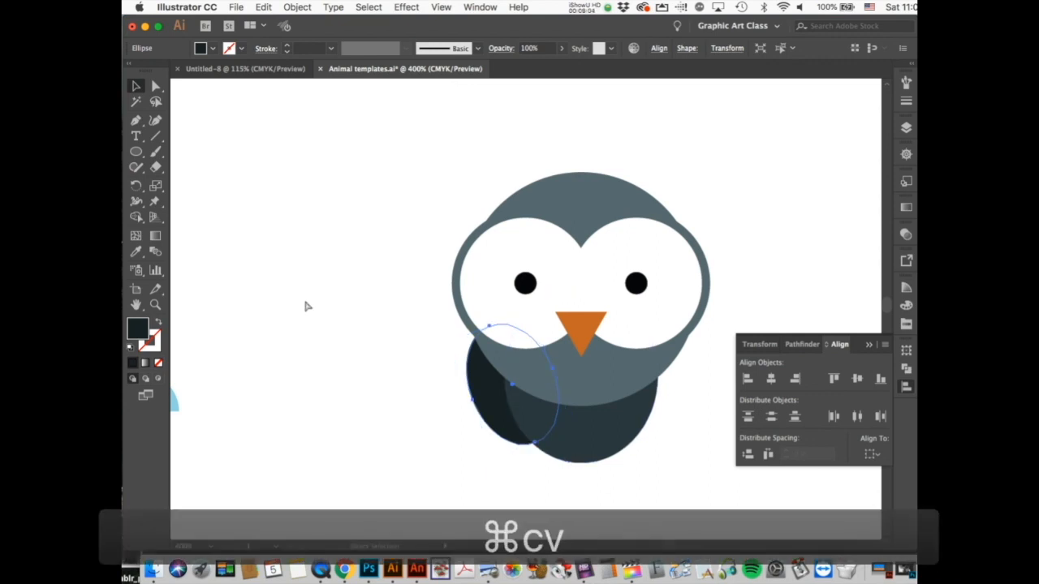
drag(544, 332, 700, 441)
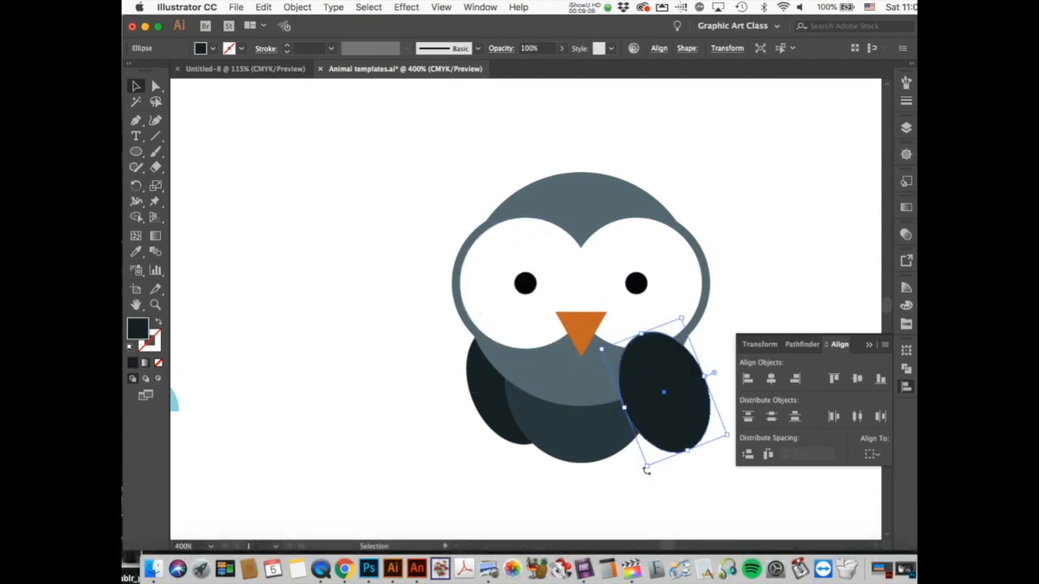
drag(646, 469, 653, 418)
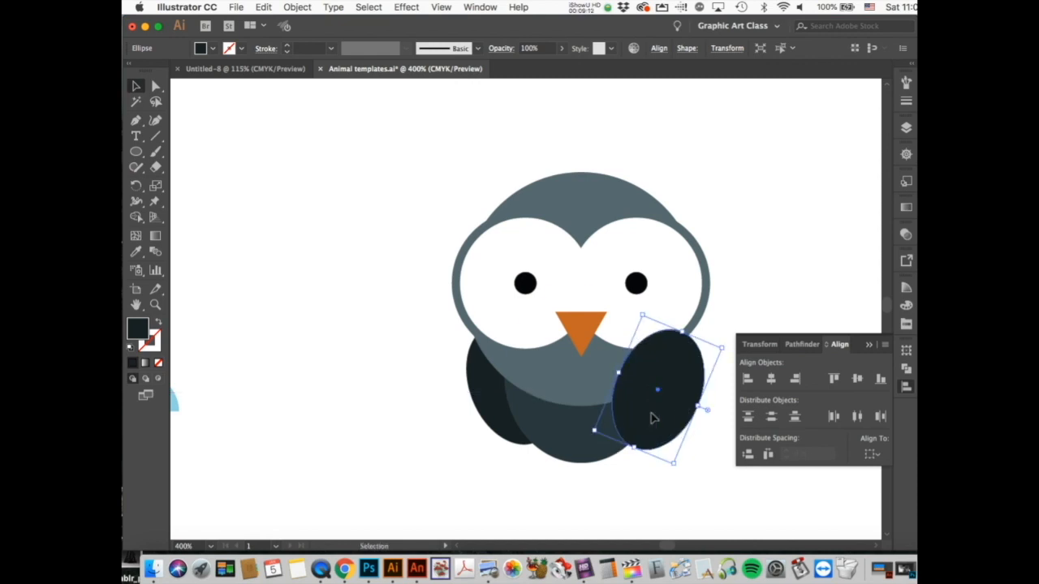
right_click(651, 417)
mouse_move(680, 493)
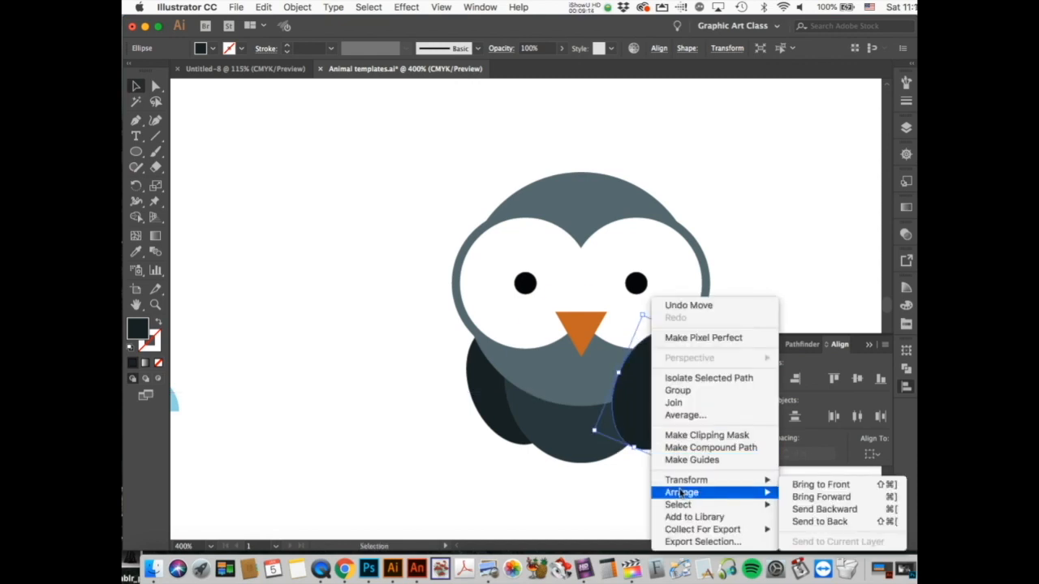
click(800, 522)
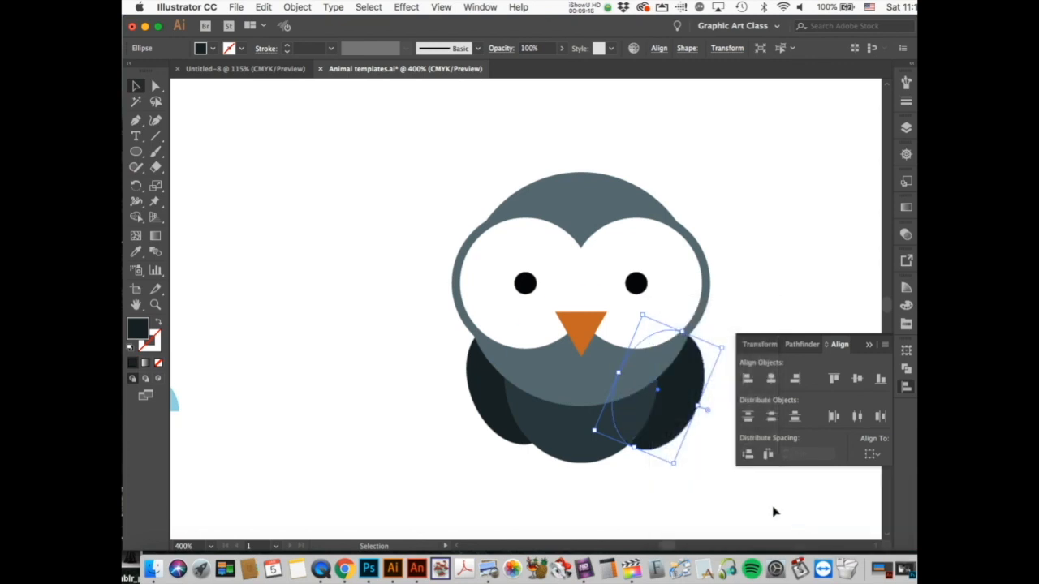
key(Up)
key(Up)
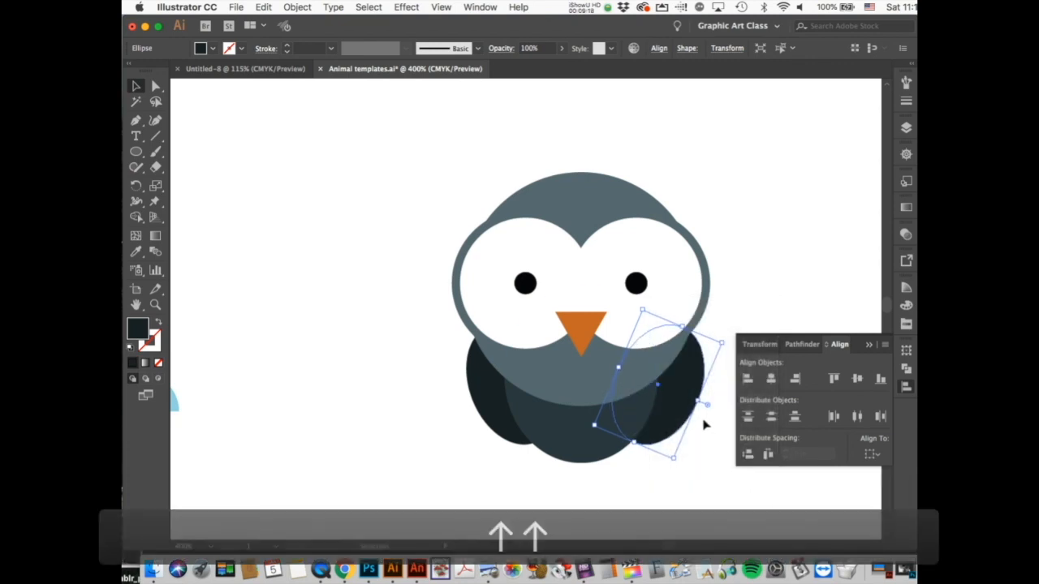
Step: Vertically centre-align both wings and nudge the right wing slightly left
shift+click(490, 400)
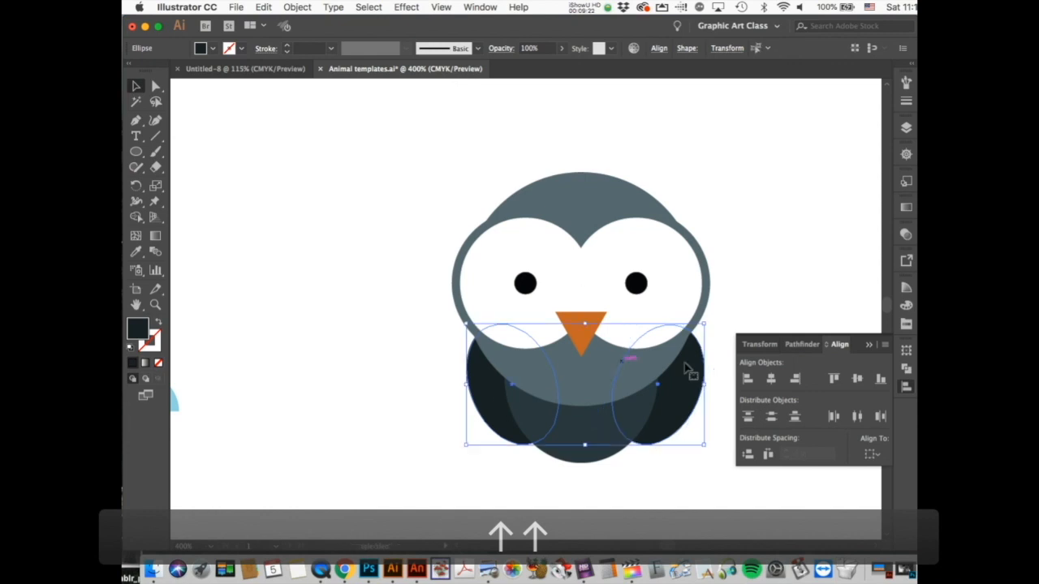
click(858, 379)
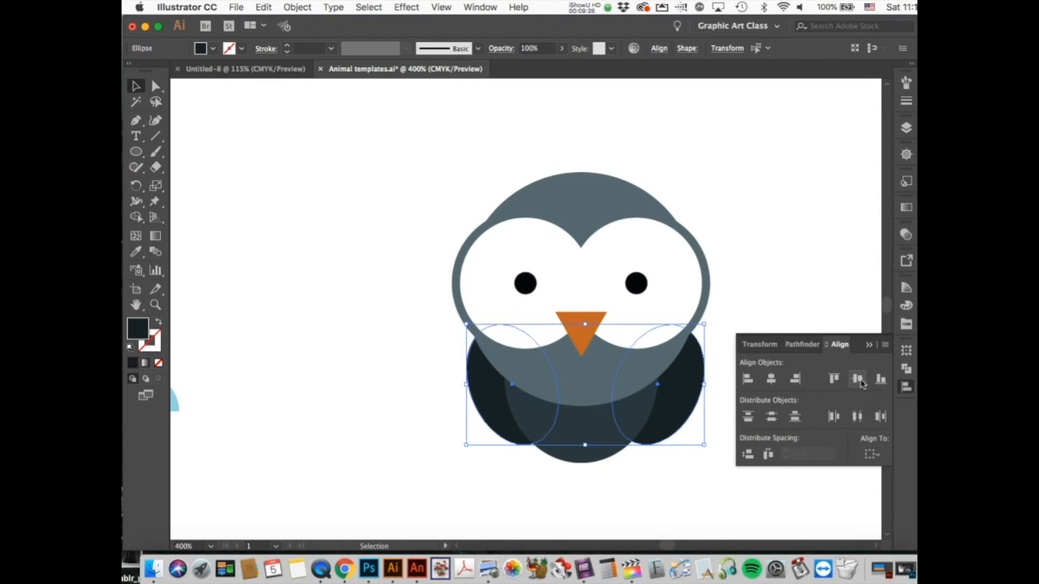
click(661, 506)
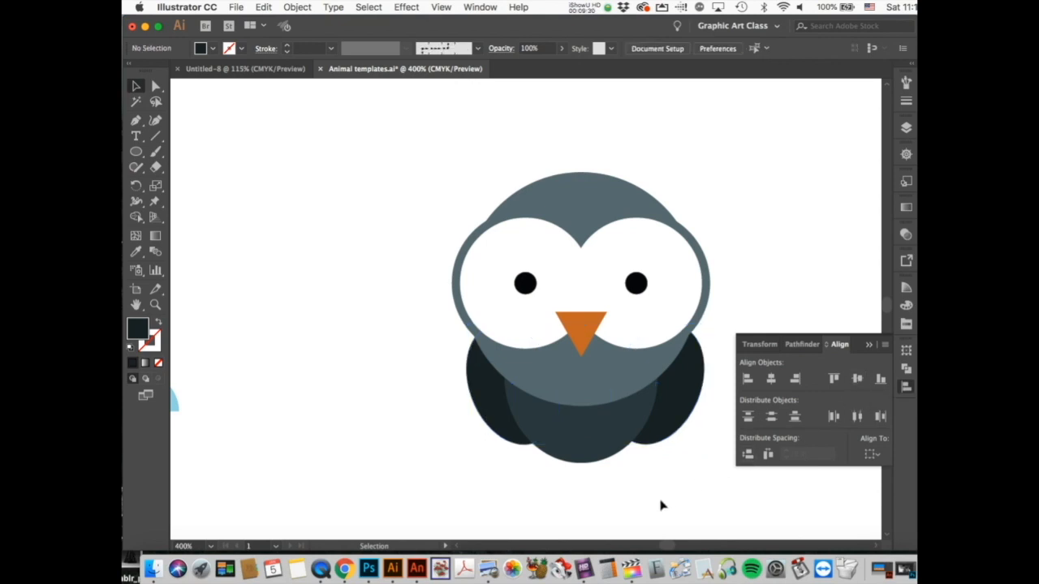
click(659, 422)
key(Left)
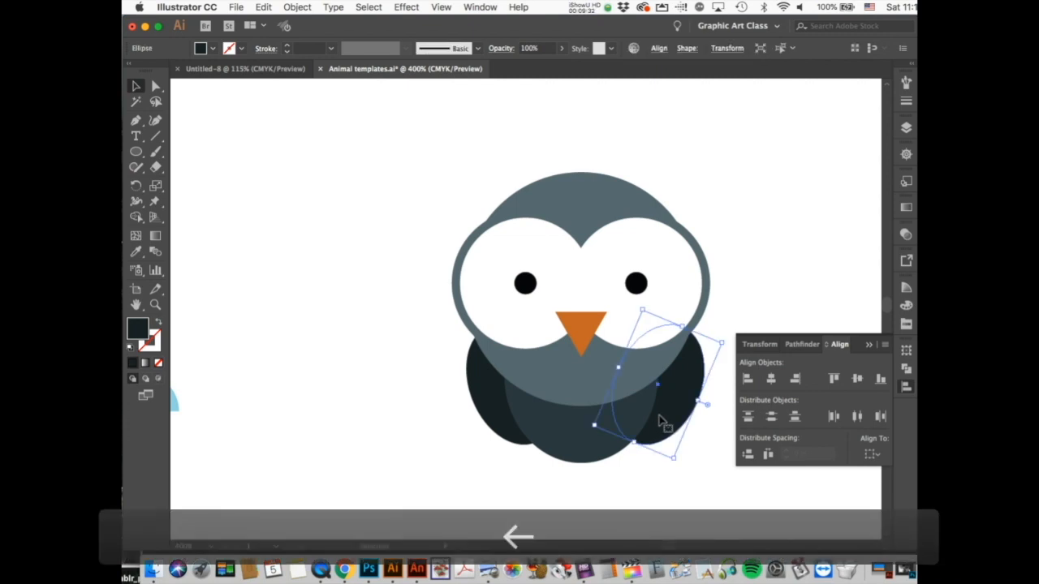
click(692, 464)
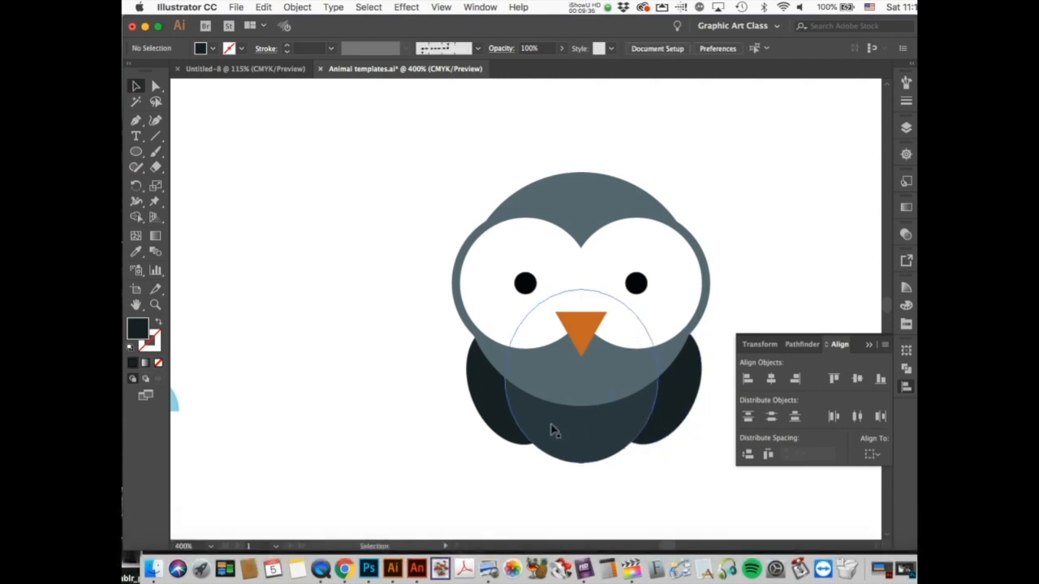
click(138, 156)
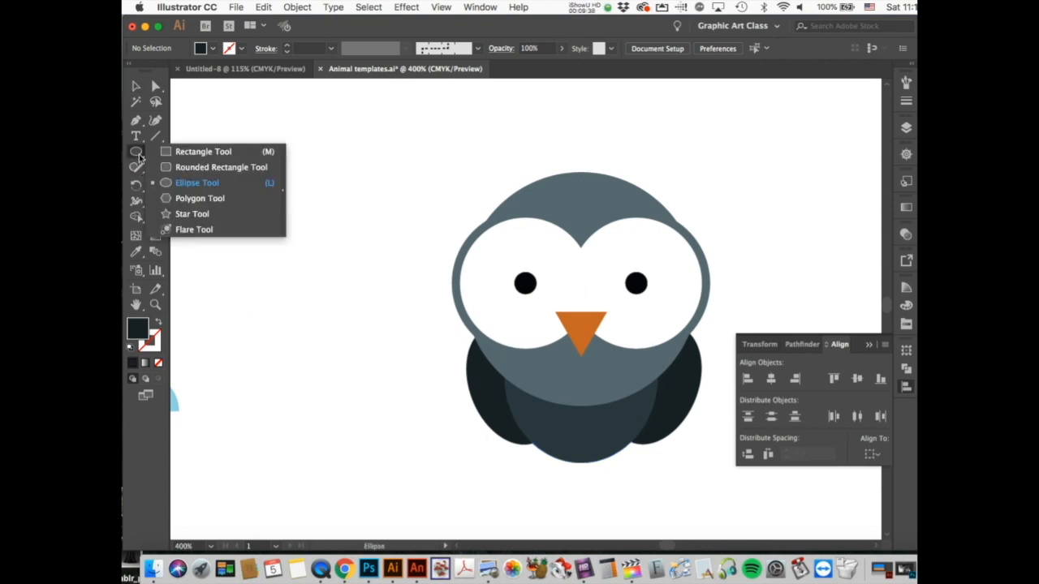
Step: Draw a small tall rounded rectangle and fill it bright yellow
click(184, 172)
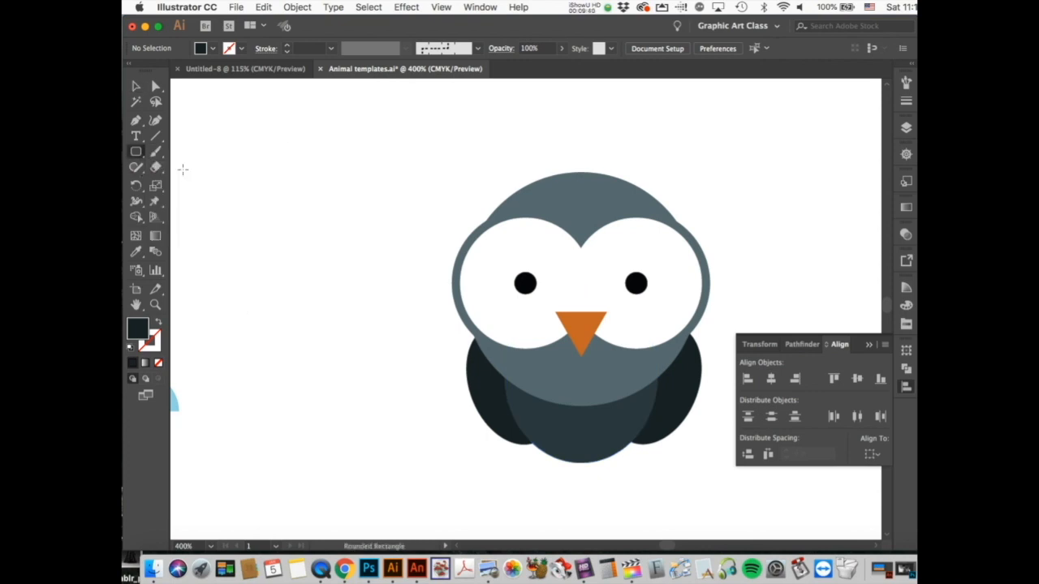
drag(323, 289, 337, 345)
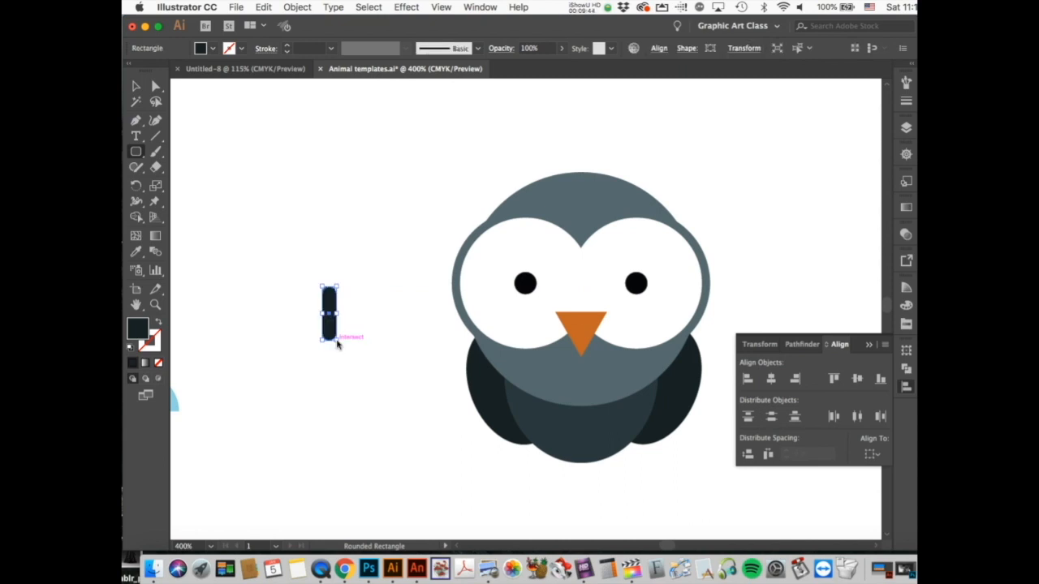
double_click(138, 329)
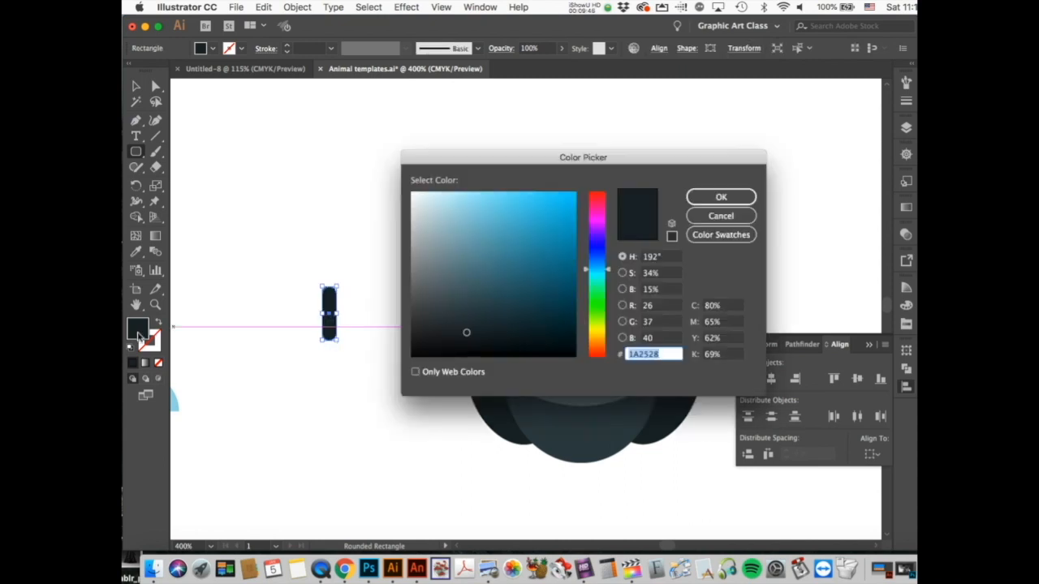
click(600, 330)
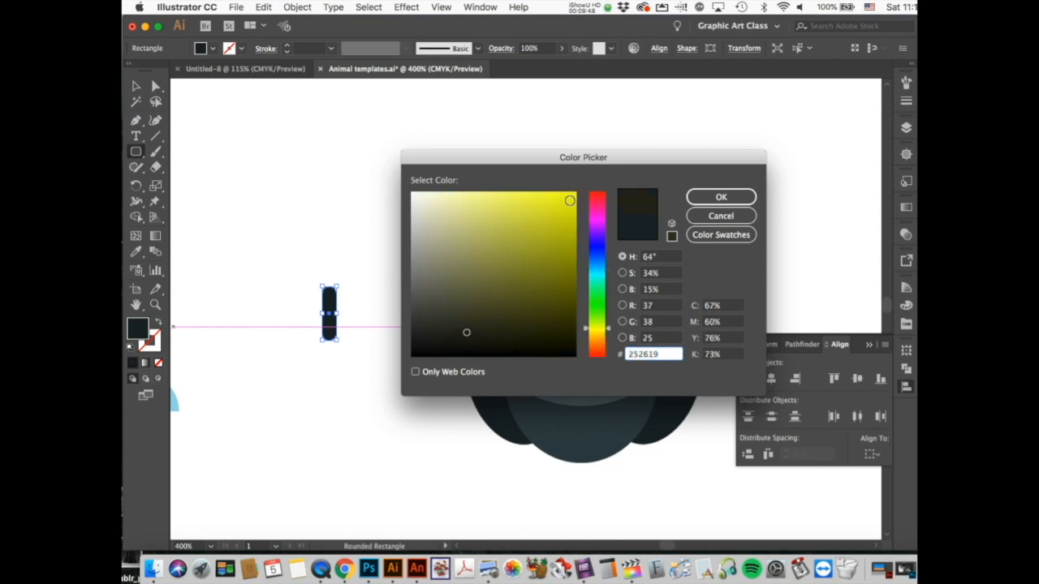
click(574, 197)
click(719, 198)
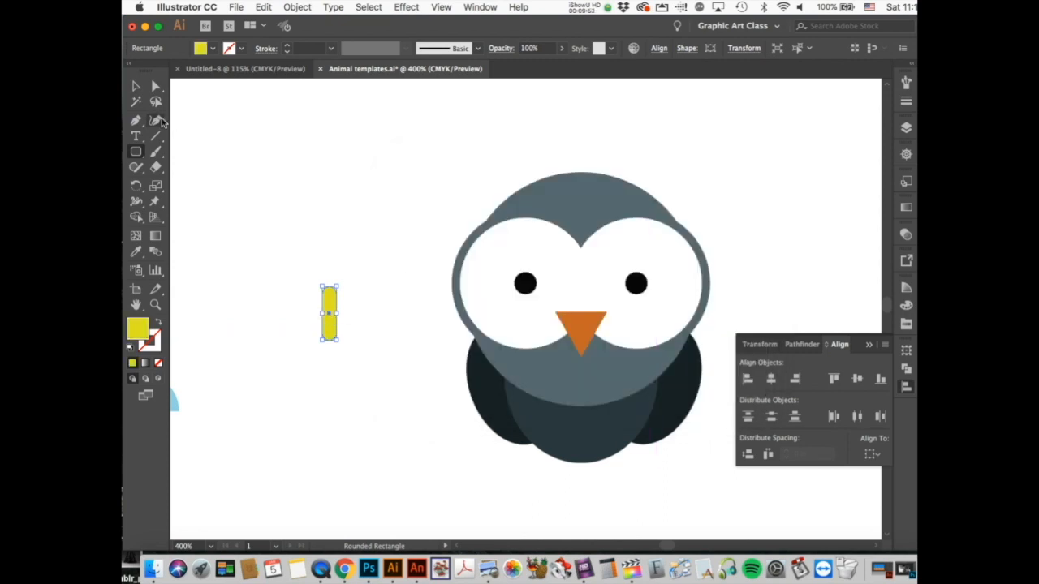
Step: Place the yellow bar under the owl and add a copy beside it as the second leg
click(135, 86)
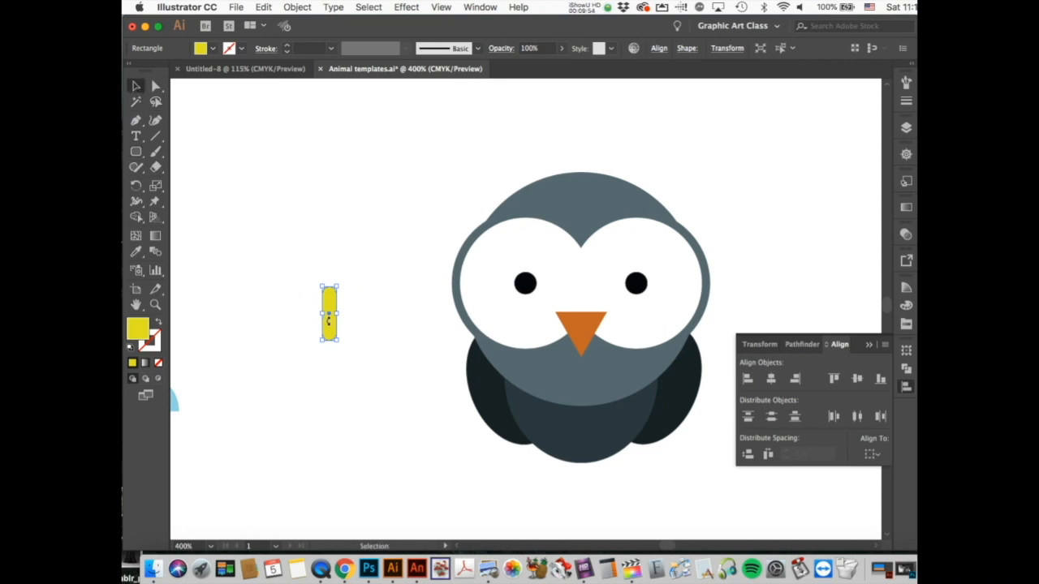
drag(328, 331, 562, 476)
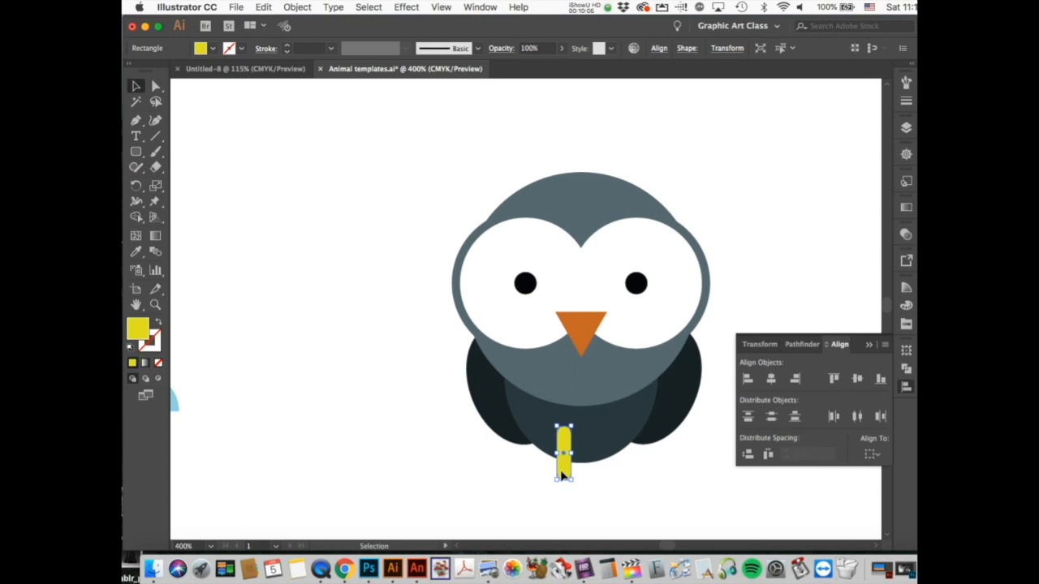
key(super+c)
key(super+v)
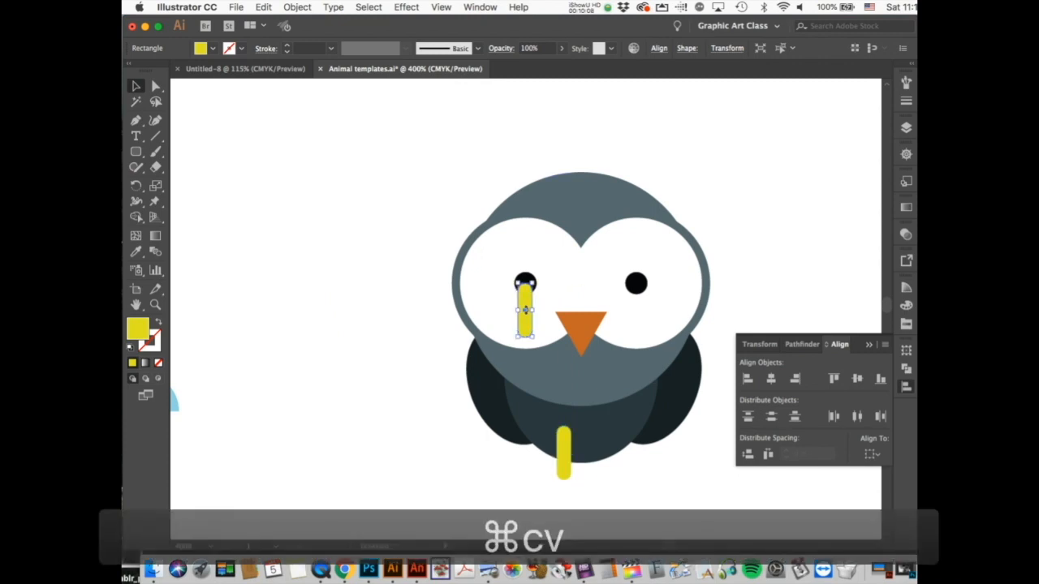
drag(526, 328, 610, 477)
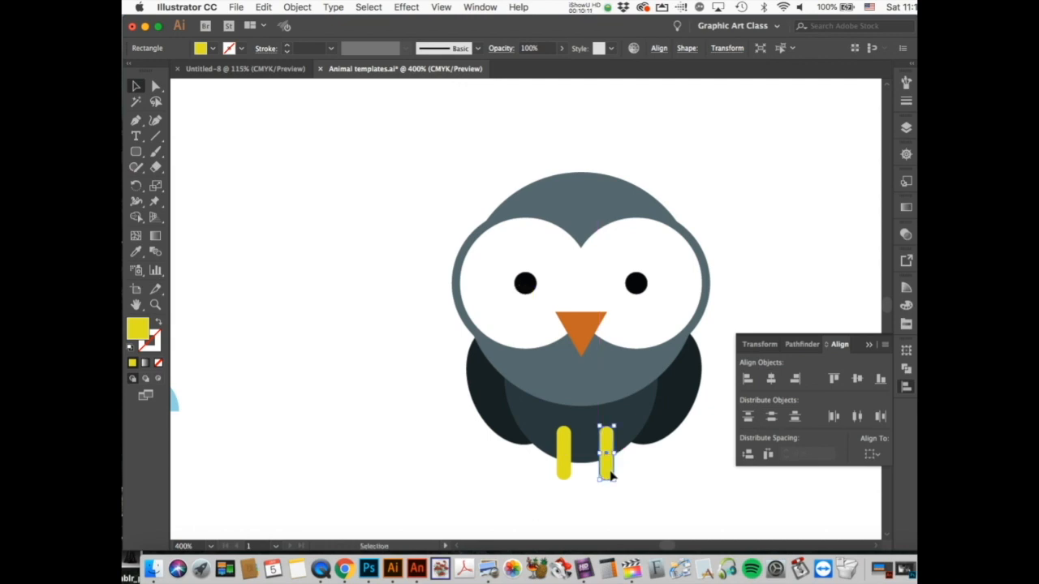
click(656, 484)
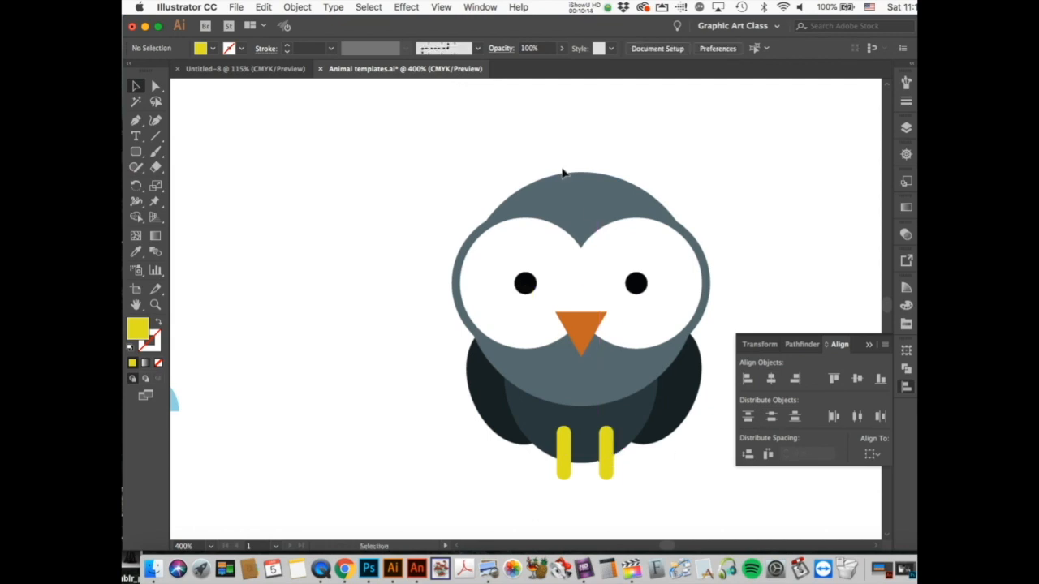
Step: Draw a small rounded bar and give it the owl head's grey-blue colour with the Eyedropper
drag(141, 154, 188, 170)
drag(289, 139, 304, 198)
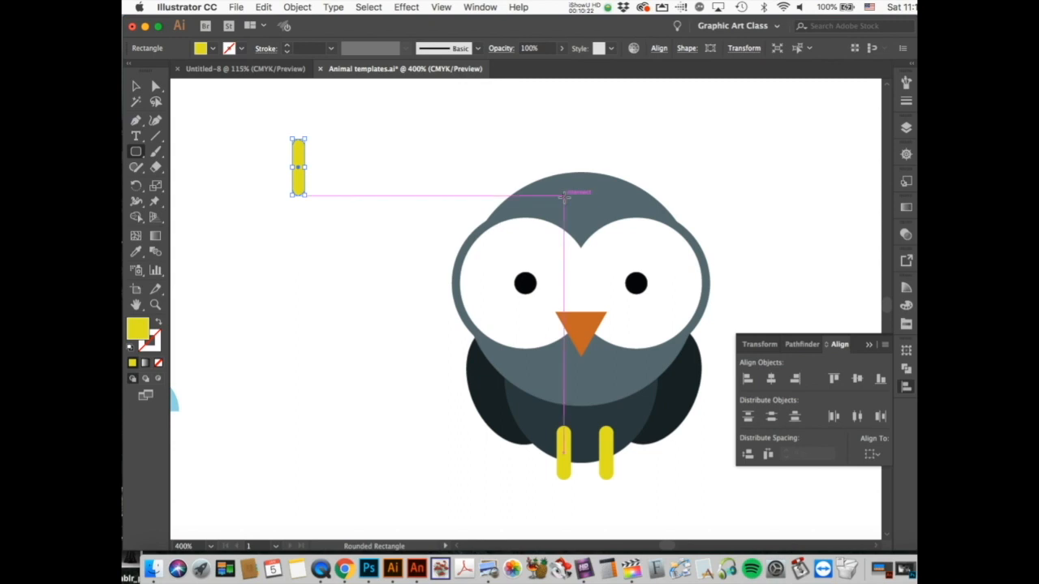
click(136, 252)
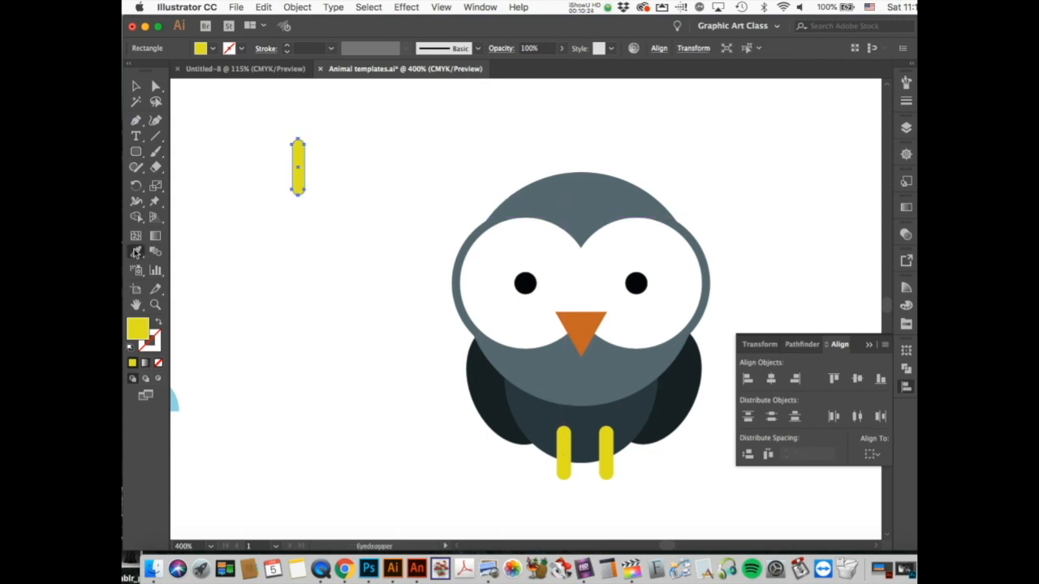
click(582, 204)
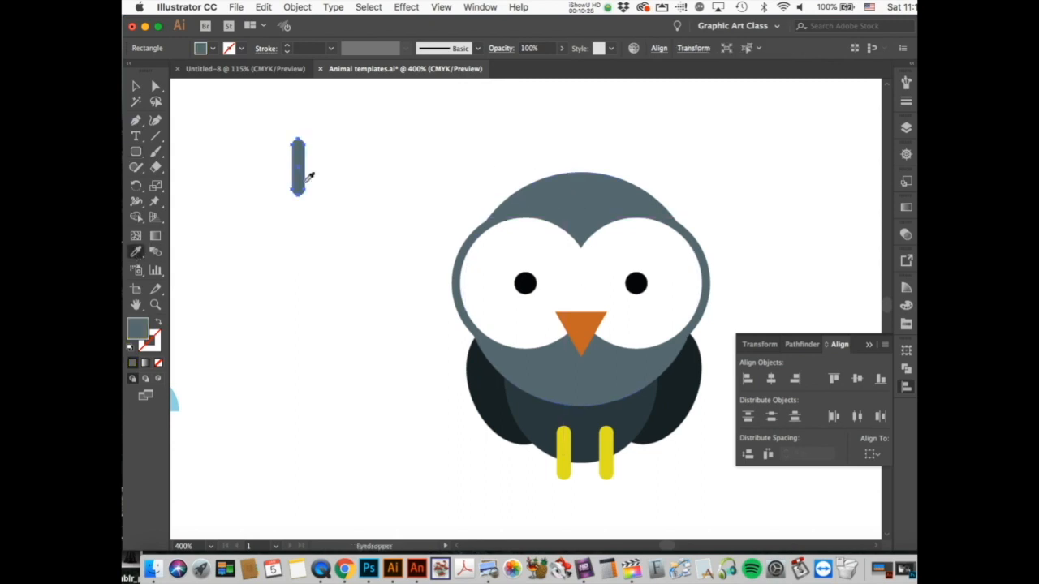
Step: Tilt the bar, pair it with a copy into a grouped V, and set it atop the head
click(138, 89)
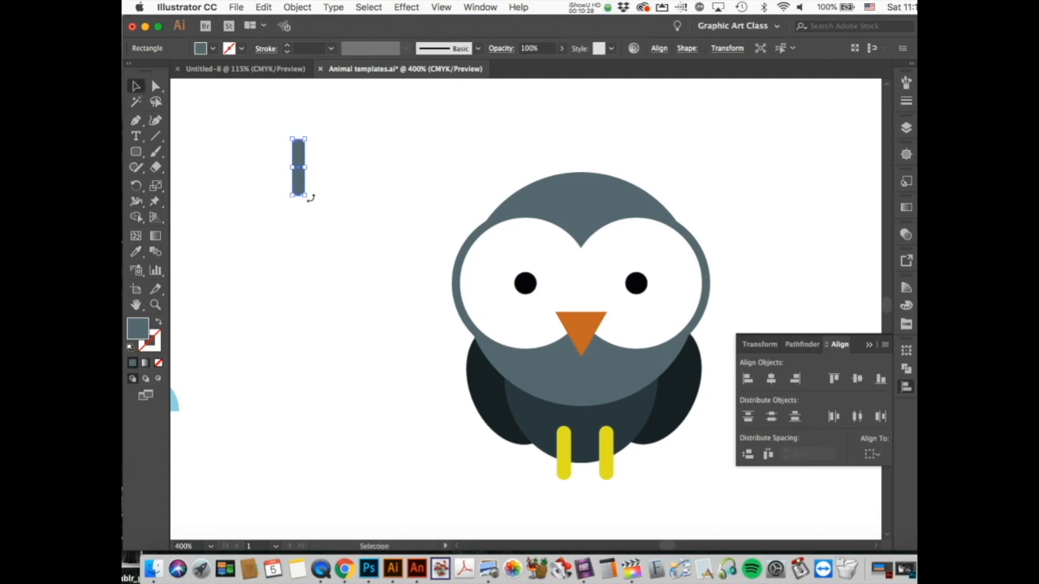
drag(310, 198, 319, 191)
key(super+c)
key(super+v)
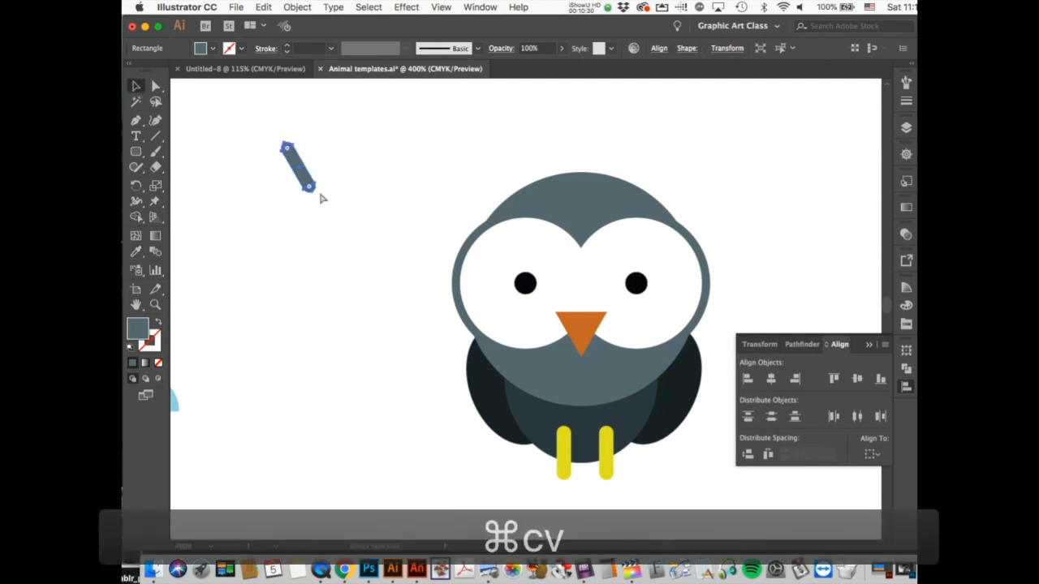
drag(537, 329, 266, 164)
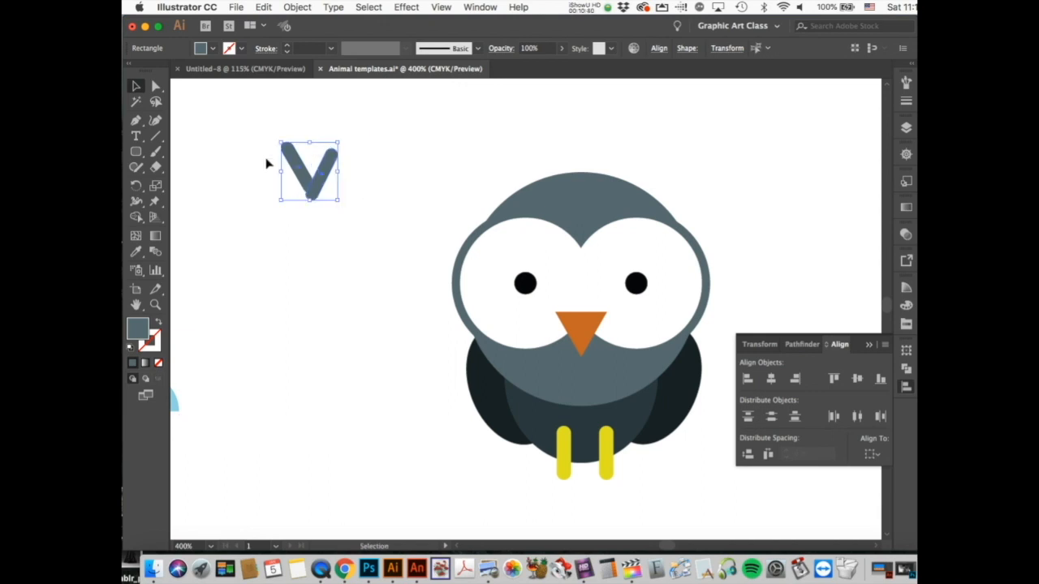
key(super+g)
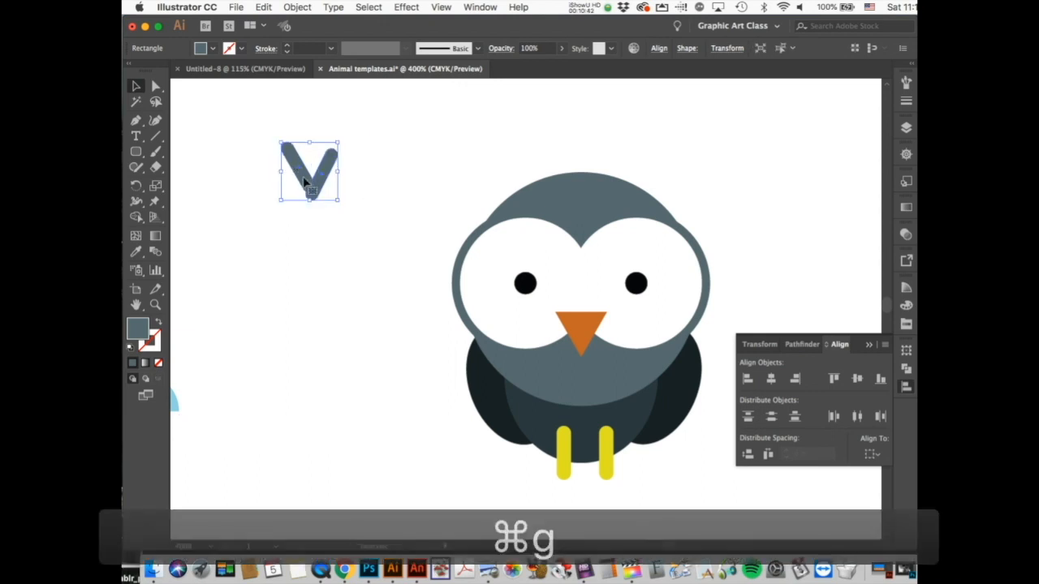
click(272, 238)
drag(309, 194, 574, 192)
click(682, 167)
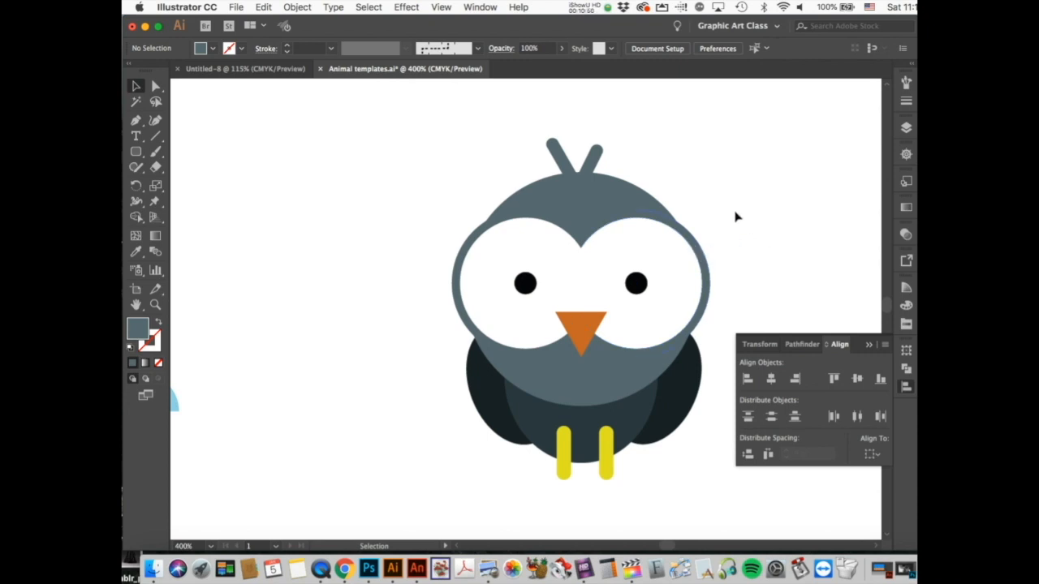
Step: Marquee-select every shape of the owl and group them with Cmd+G
drag(408, 137, 722, 500)
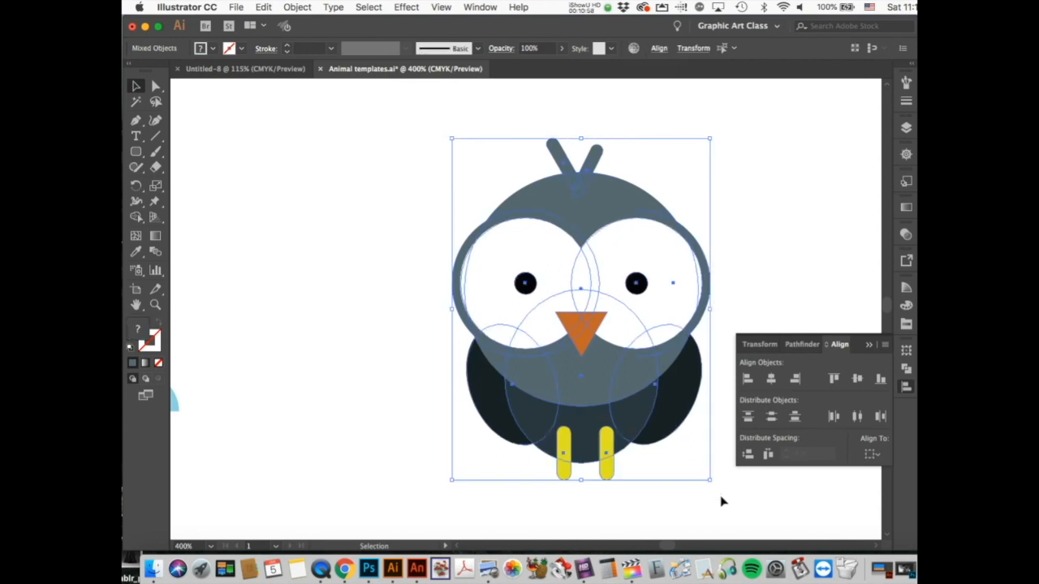
key(a)
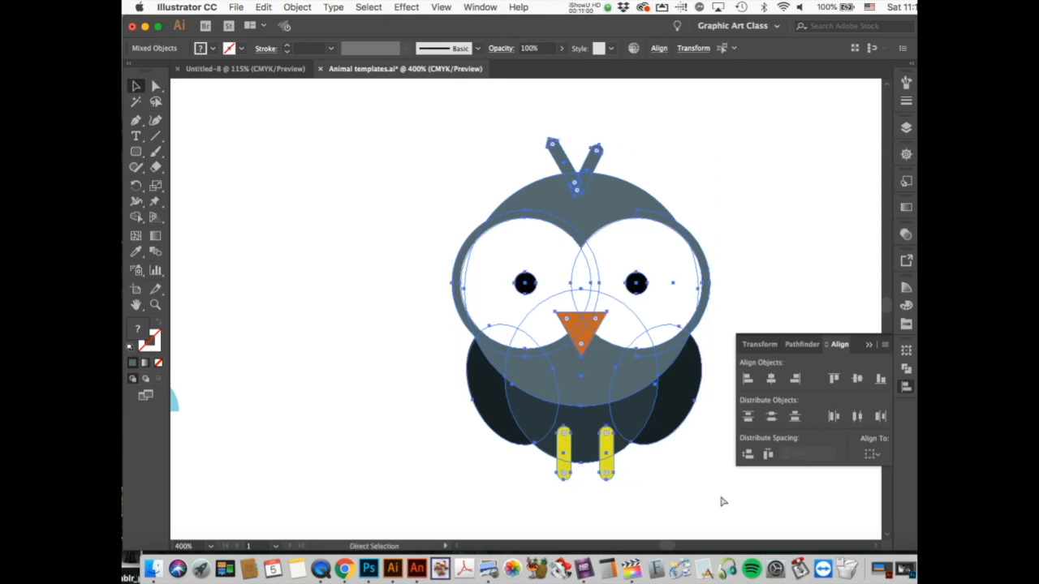
key(super+g)
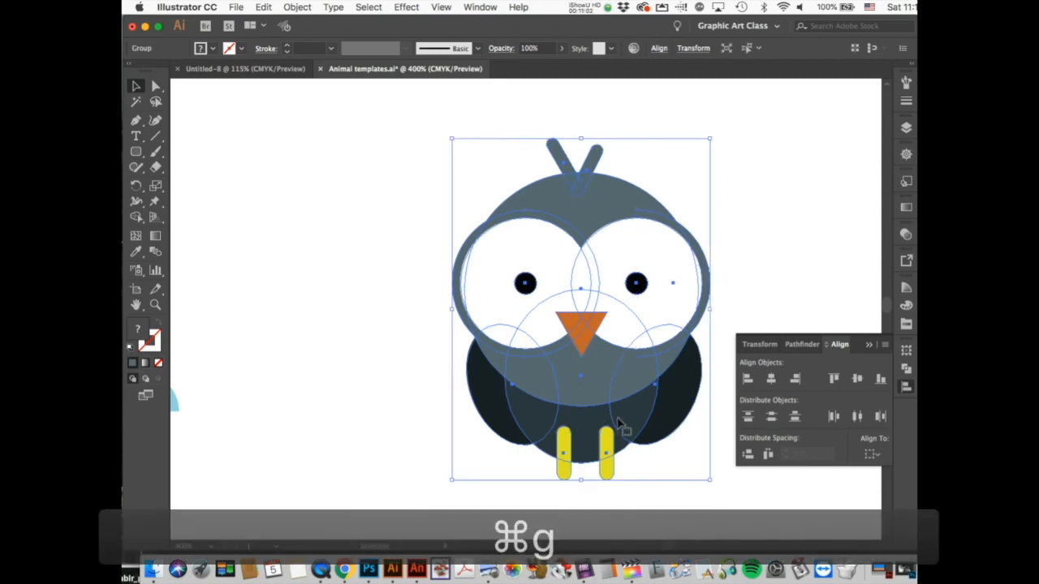
Step: Drag the owl group around the page to settle it in a new position
drag(624, 429, 527, 375)
click(686, 281)
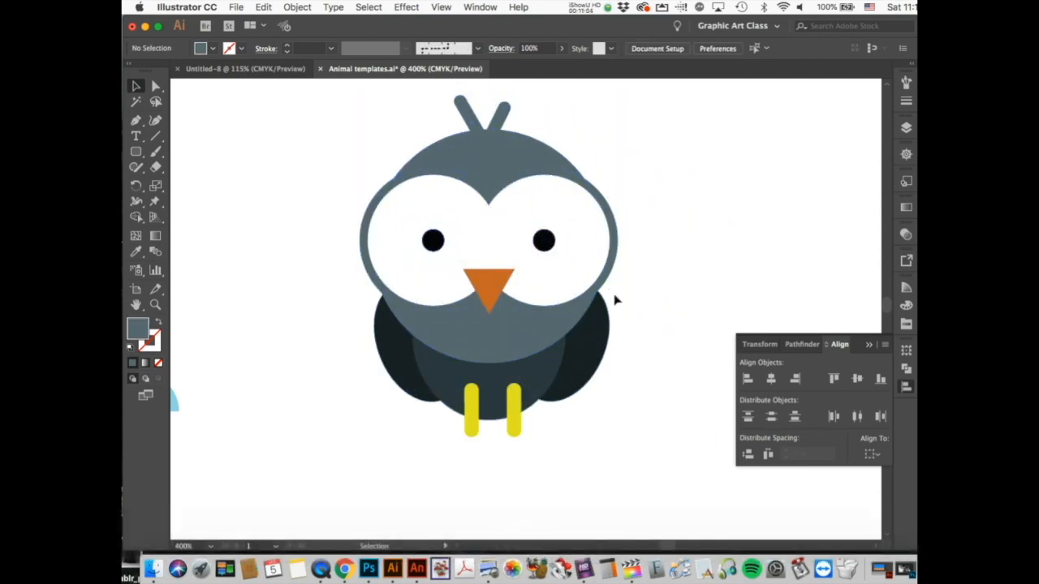
drag(566, 322, 641, 356)
click(753, 204)
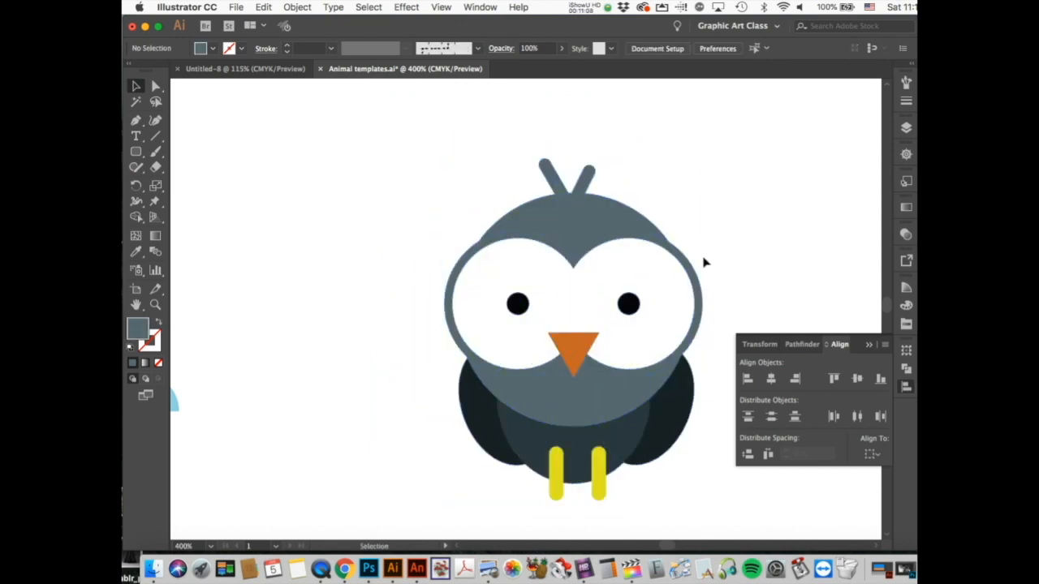
drag(670, 336, 584, 269)
click(755, 265)
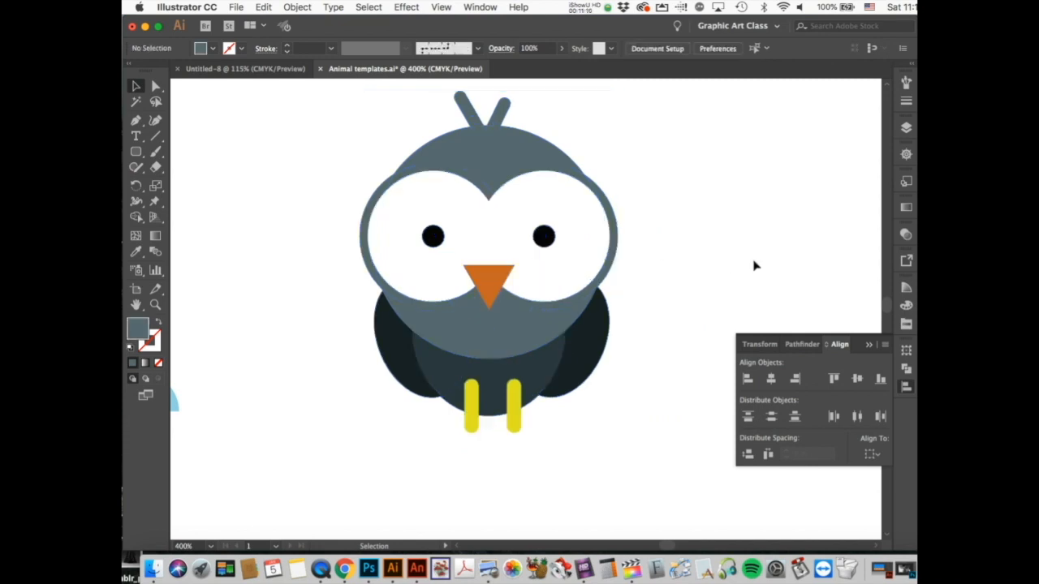
drag(560, 341, 670, 356)
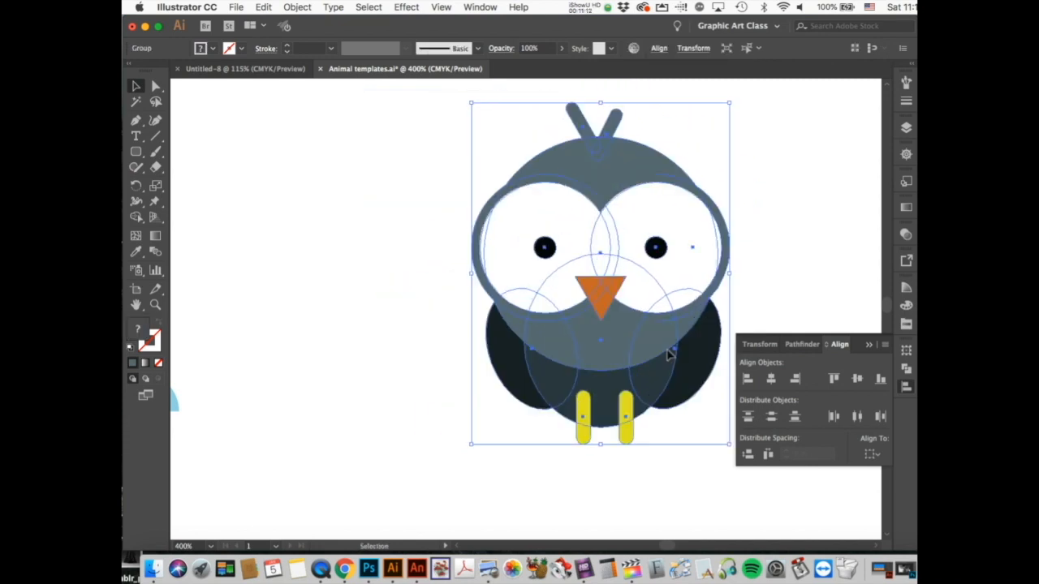
click(614, 480)
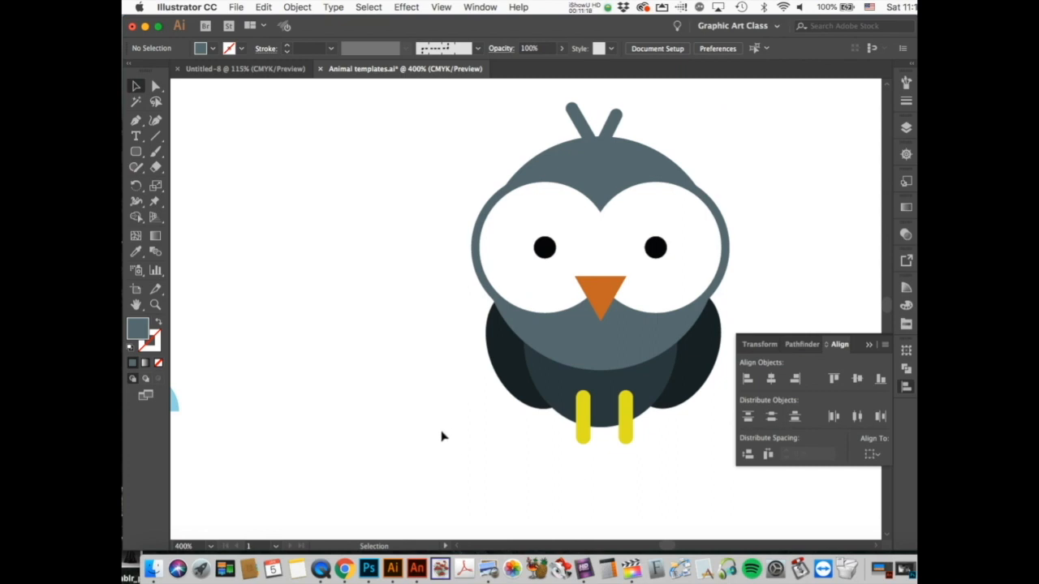
Step: Zoom out to 150% so the rabbit, frog and owl are all in view
click(155, 304)
alt+click(406, 323)
alt+click(515, 357)
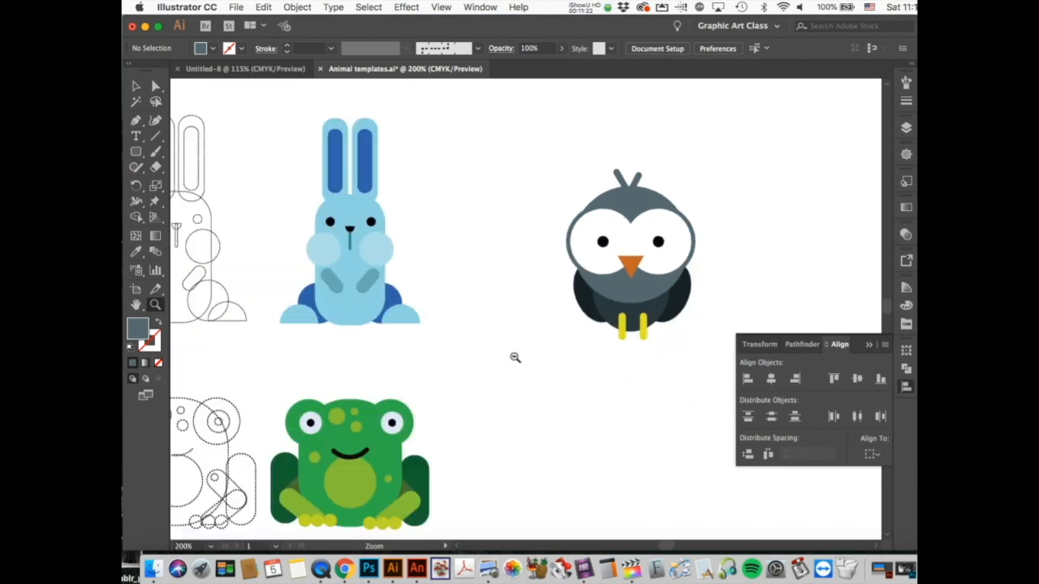
alt+click(515, 357)
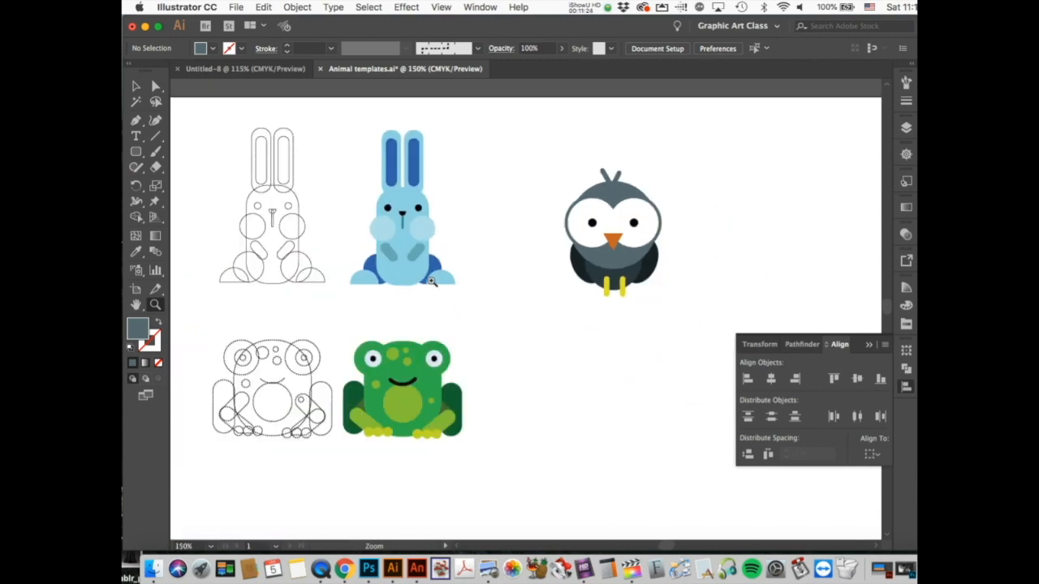
Step: Move the owl group up and to the right, level with the bunny
click(135, 87)
drag(615, 242, 695, 238)
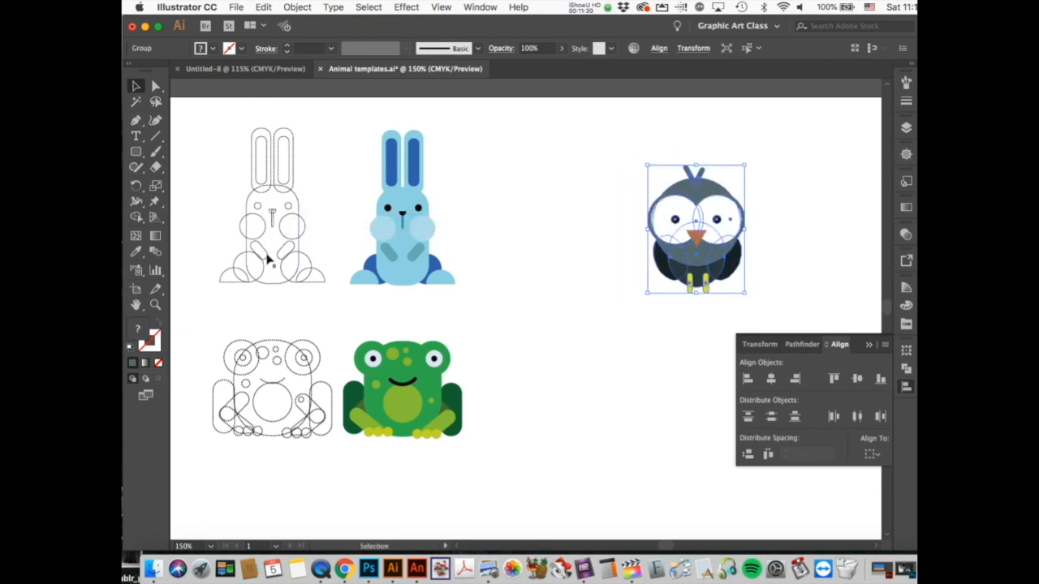
scroll(605, 418, down, 2)
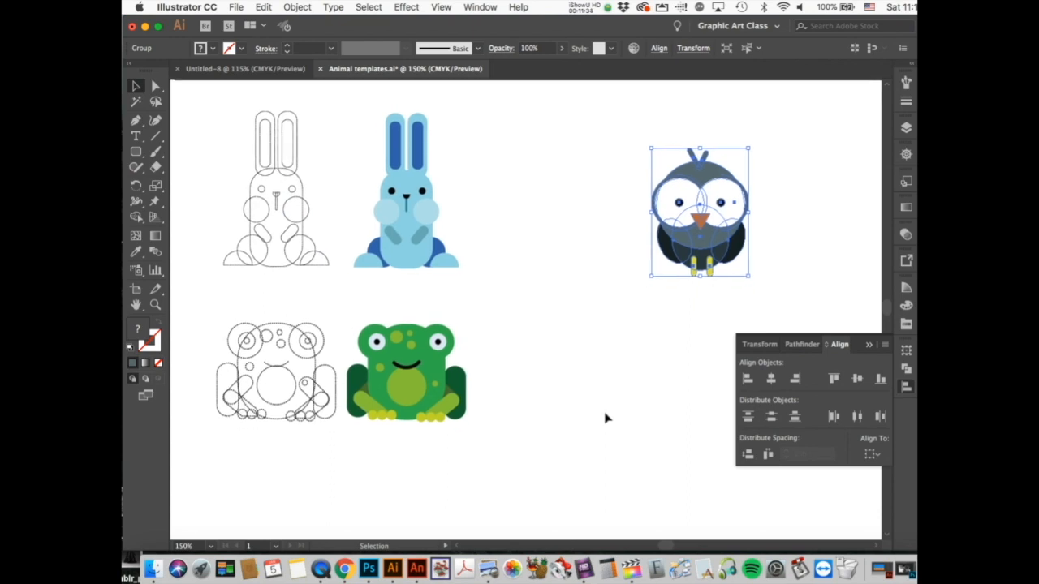
scroll(605, 418, up, 1)
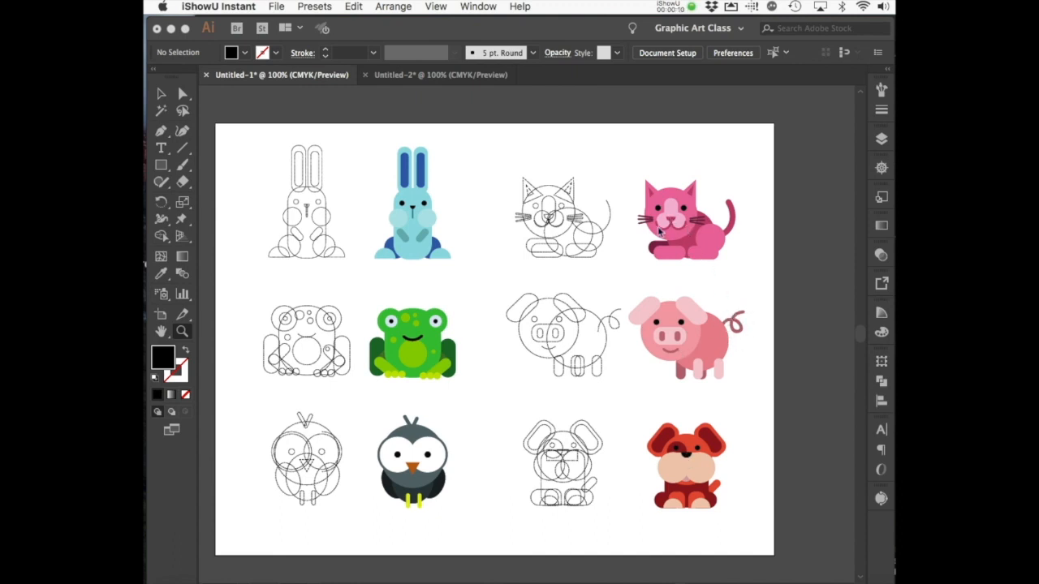
Step: Show the blank Untitled-2 document and open the Rectangle tool's shape flyout
click(433, 77)
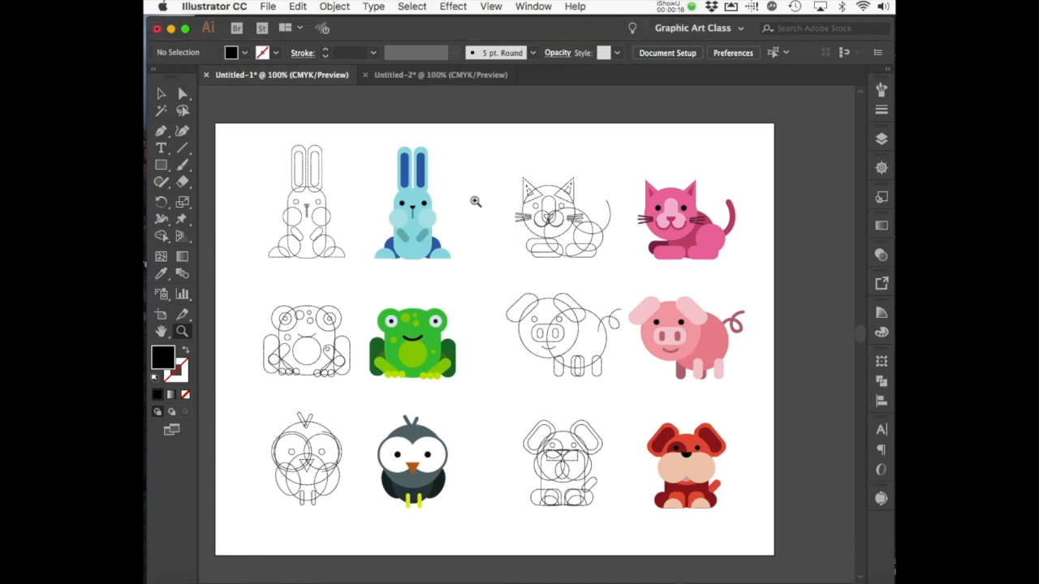
click(433, 77)
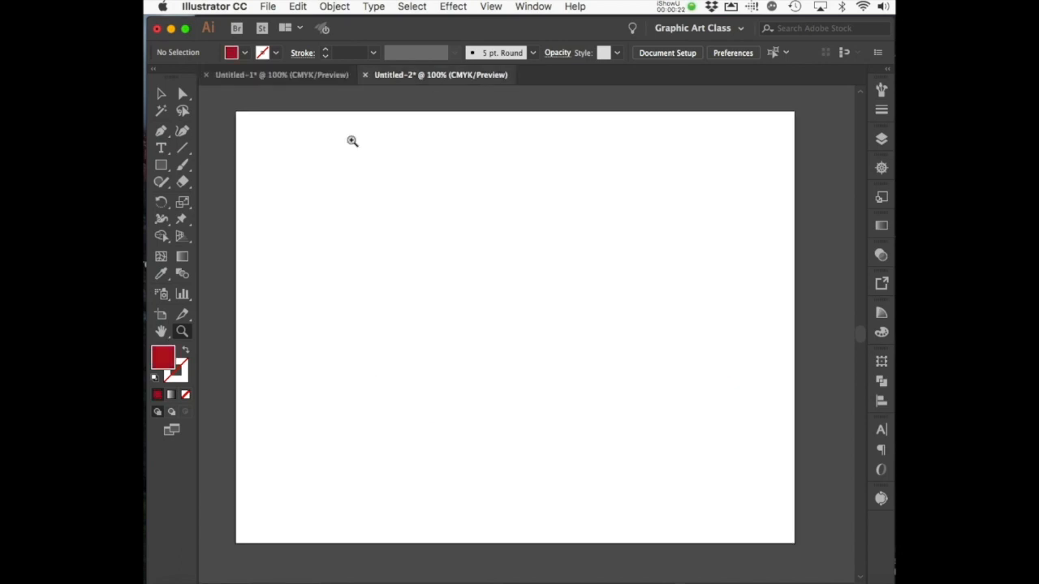
click(161, 166)
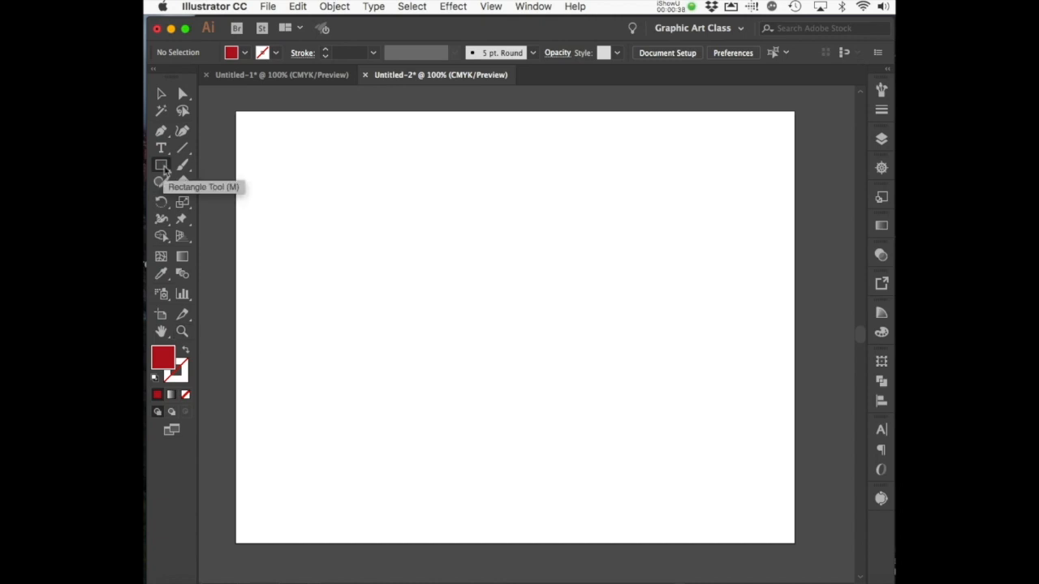
click(163, 168)
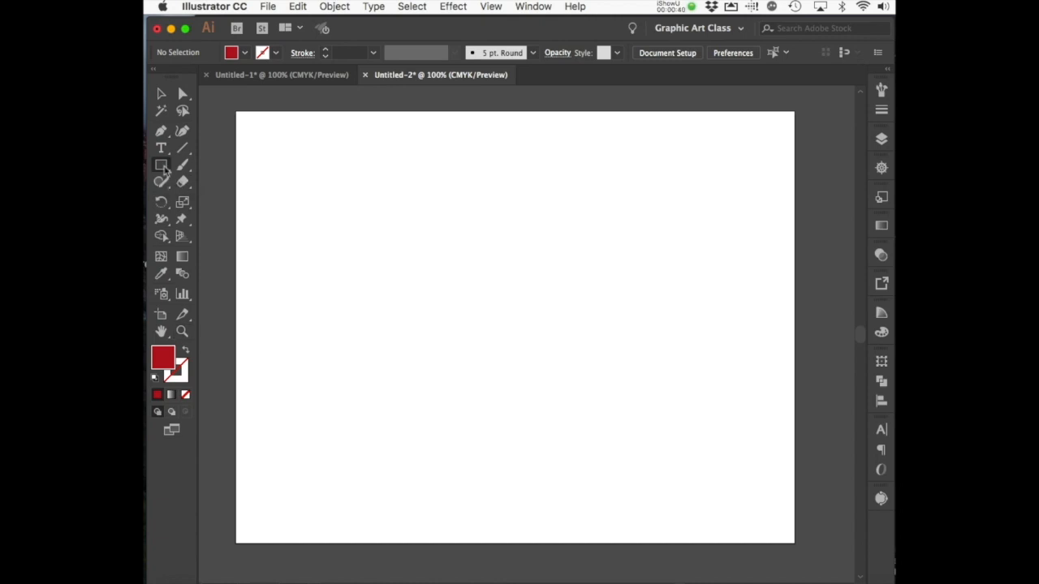
Step: Draw a red circle, then a rectangle covering its top half
click(227, 199)
drag(336, 200, 489, 354)
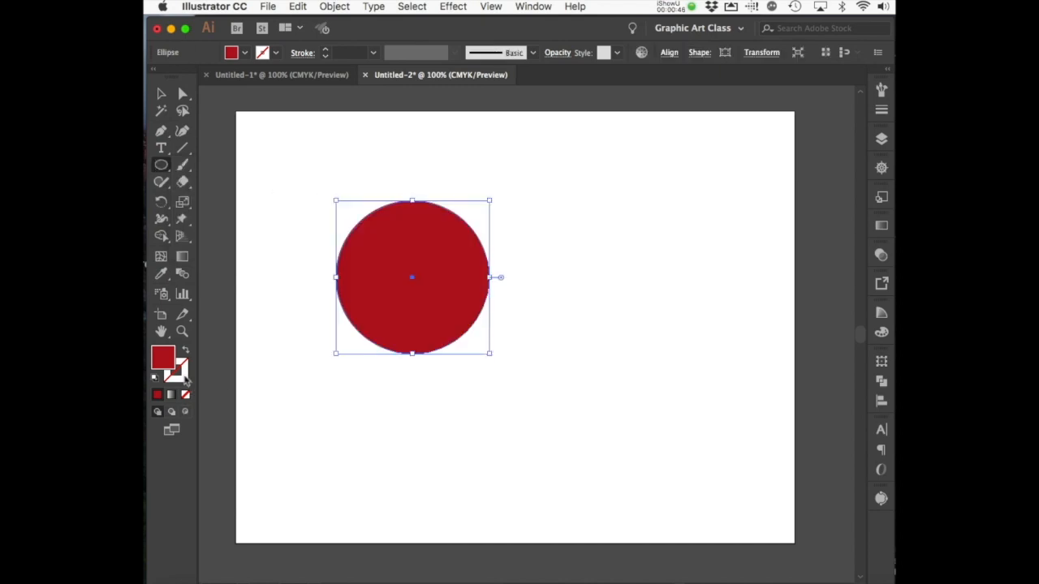
drag(162, 165, 198, 169)
drag(301, 162, 515, 277)
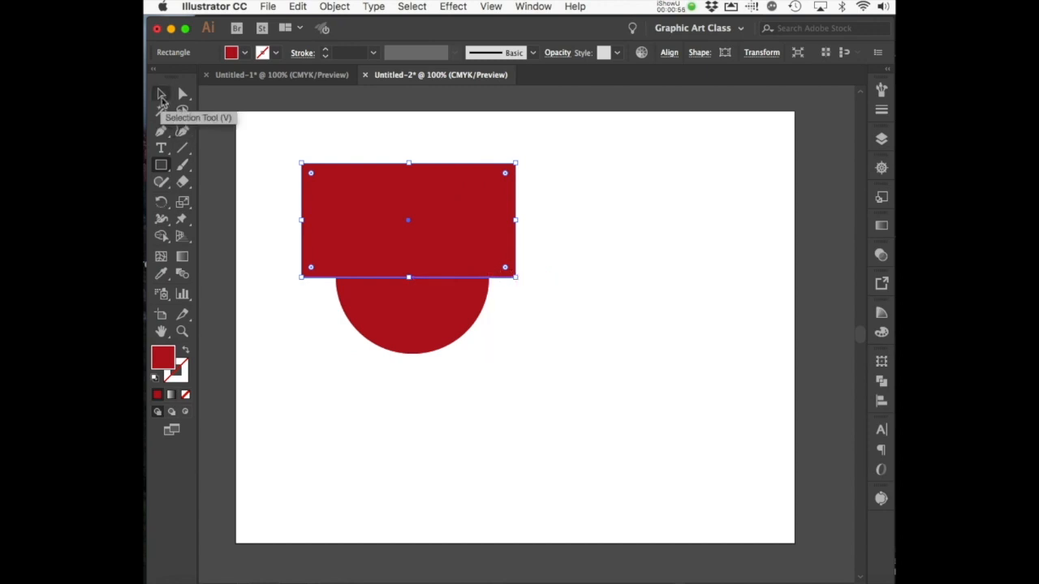
Step: Select both shapes and apply Pathfinder Minus Front to leave a semicircle
click(162, 95)
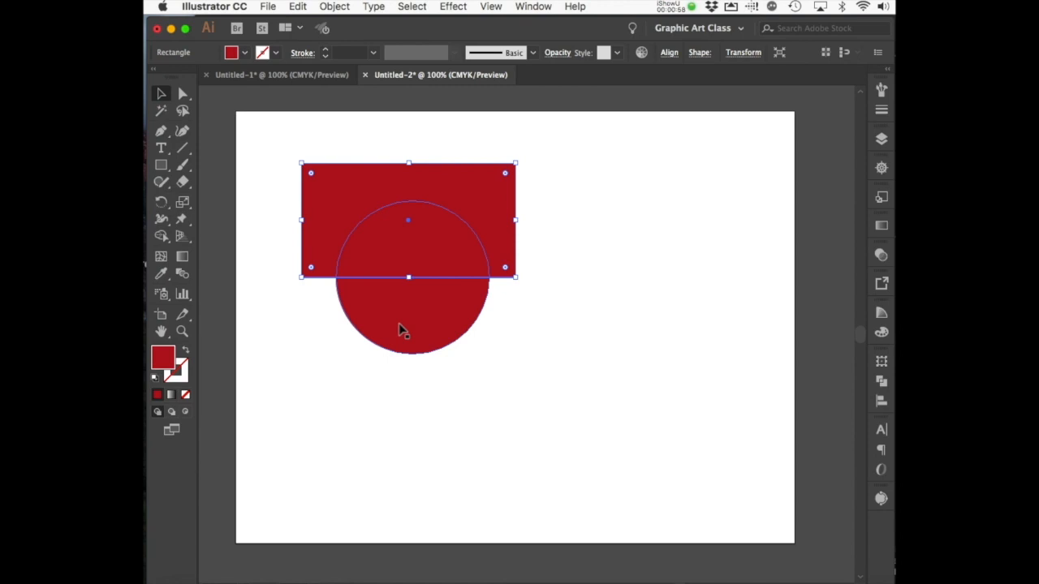
shift+click(398, 324)
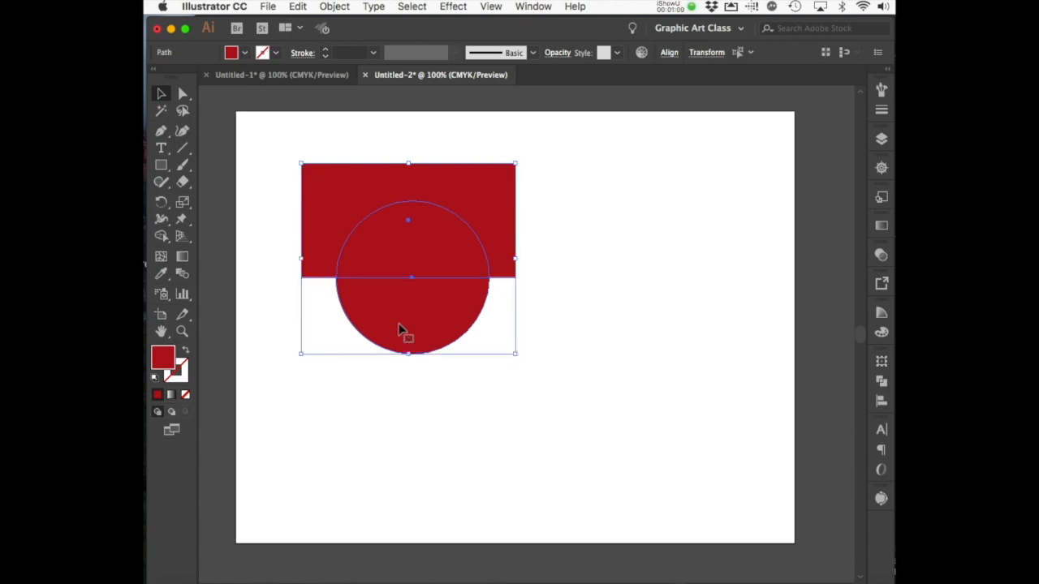
click(883, 383)
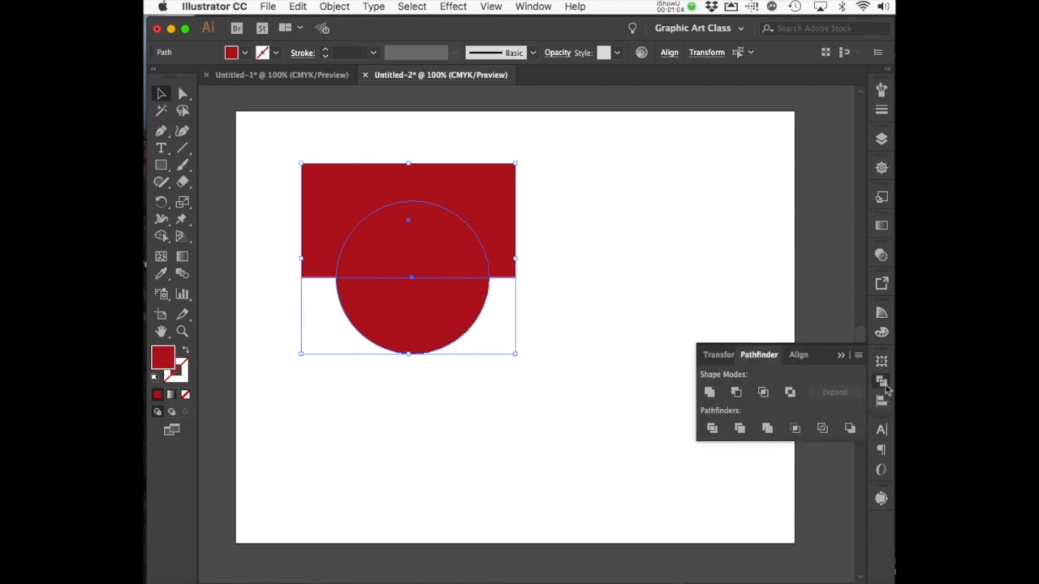
click(737, 392)
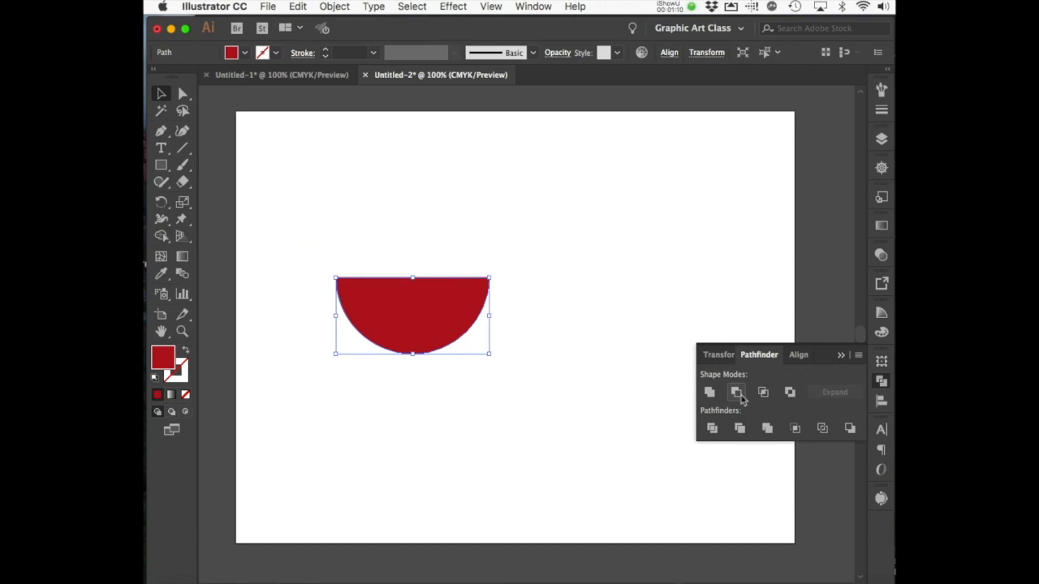
Step: Rotate the semicircle 180° dome-up and move it to the artboard's top right
drag(445, 305, 428, 217)
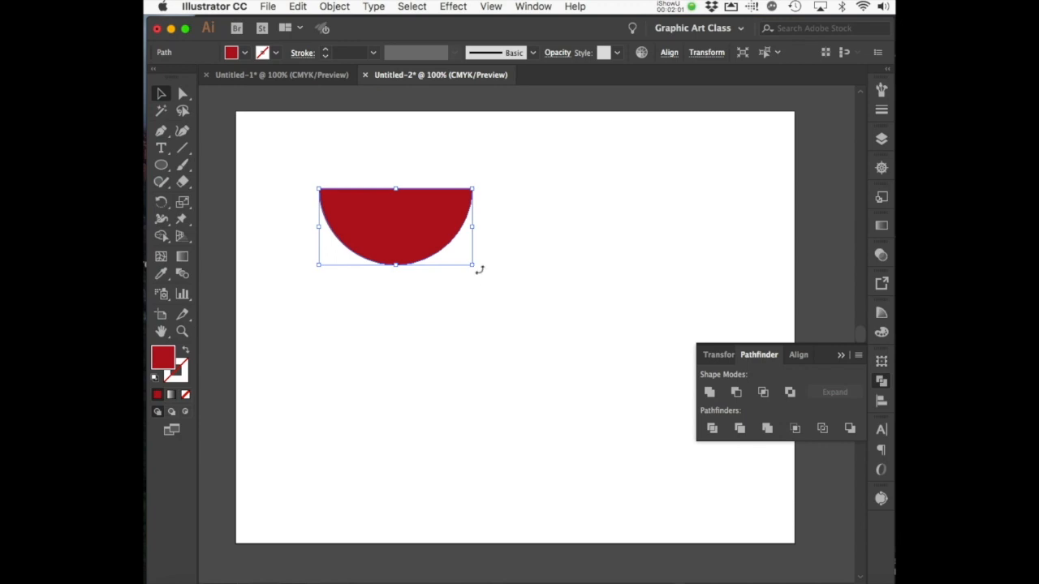
drag(478, 271, 320, 192)
click(459, 343)
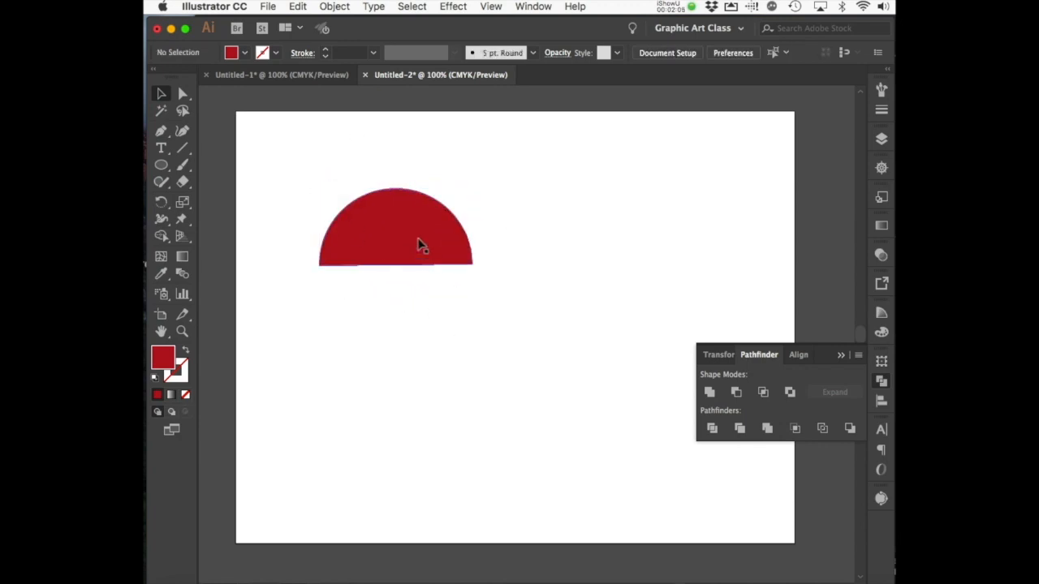
drag(420, 244, 701, 184)
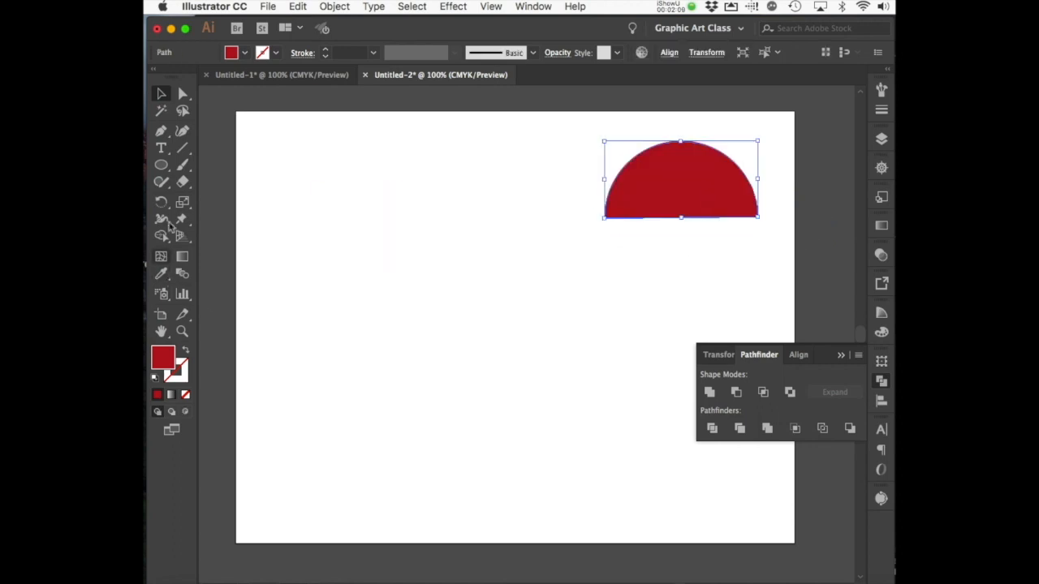
Step: Set the semicircle's fill colour to purple #B022C4
double_click(165, 364)
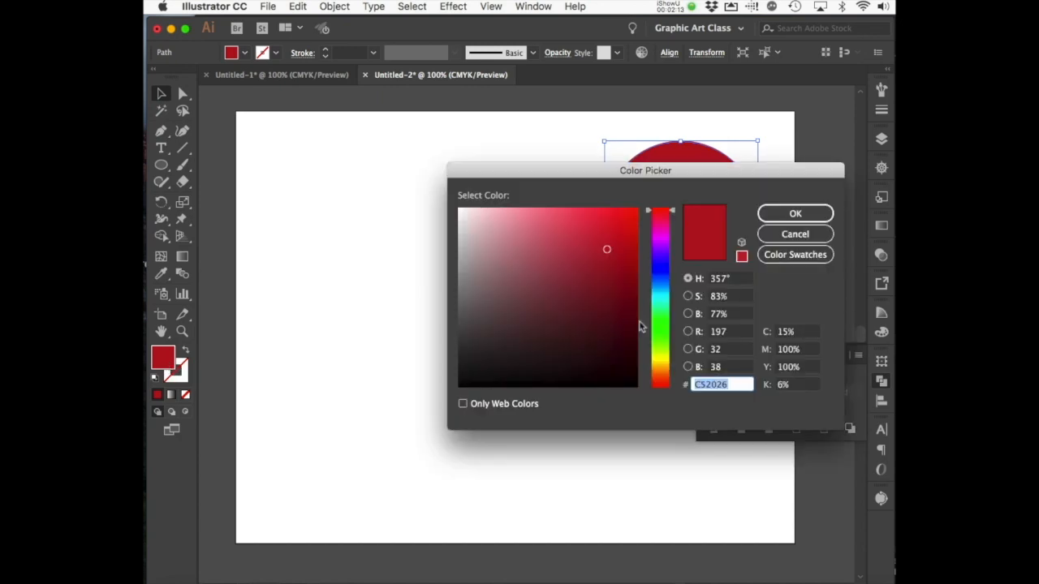
click(662, 242)
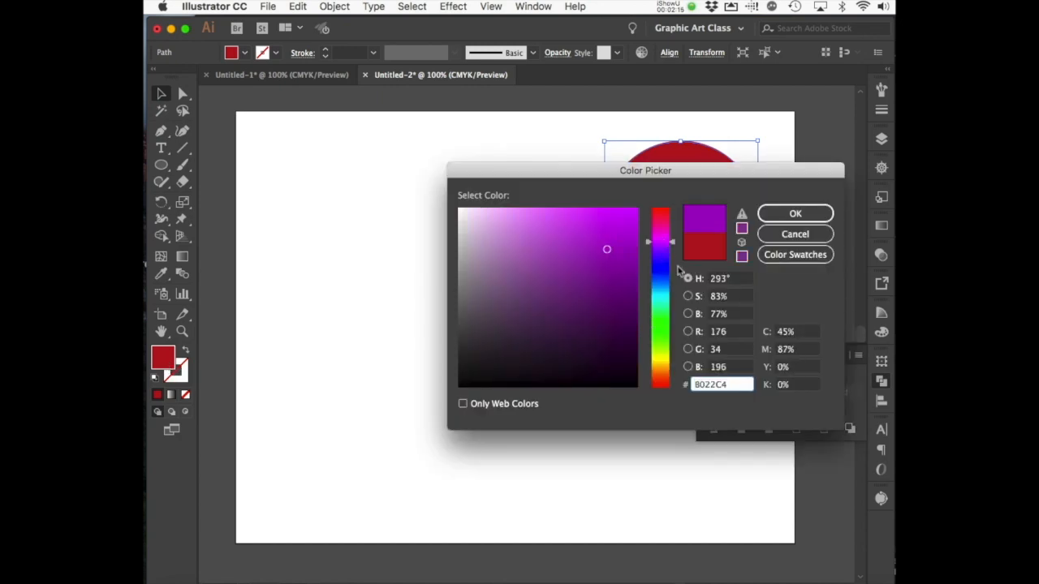
click(814, 215)
click(415, 379)
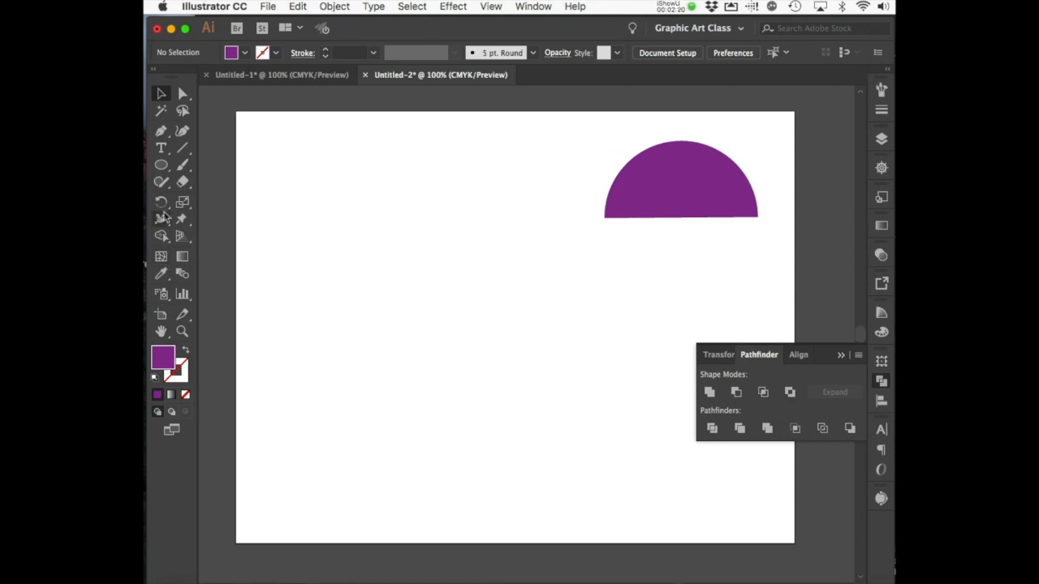
Step: Draw a circle on the artboard's left and swap fill and stroke for a purple outline
click(162, 166)
drag(159, 166, 209, 203)
drag(310, 243, 460, 389)
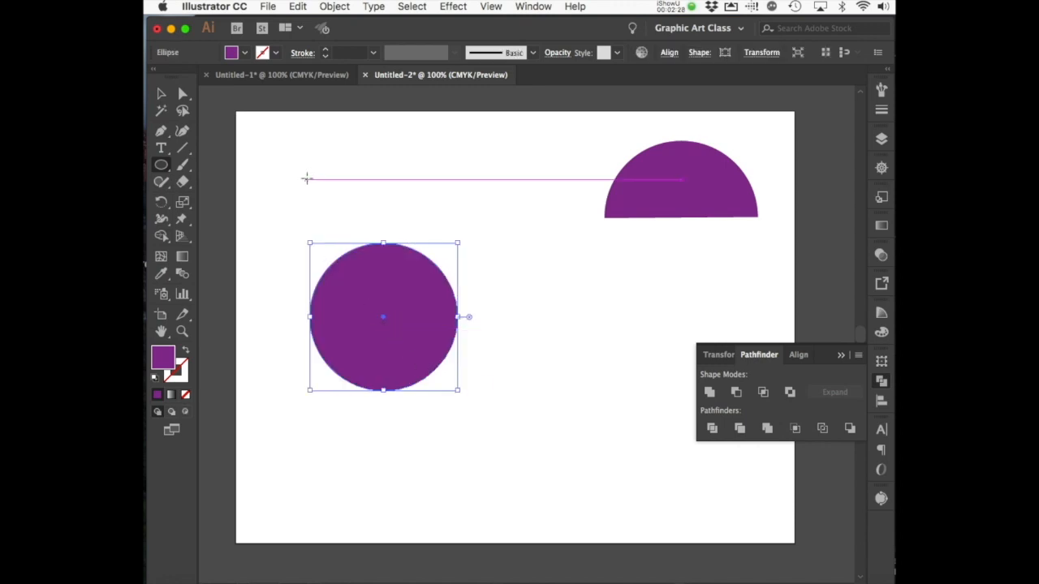
click(186, 355)
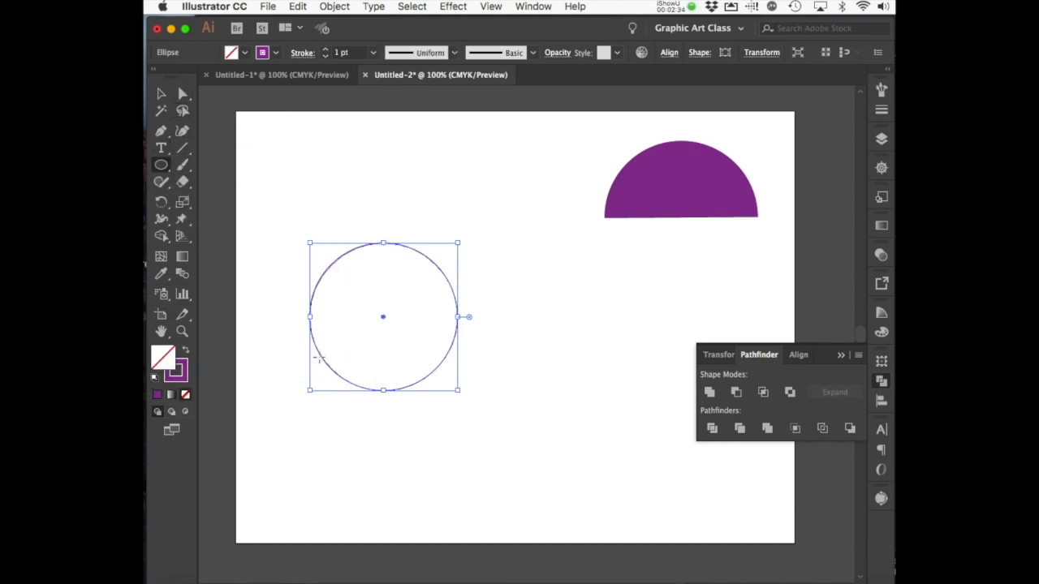
Step: Increase the circle's stroke weight to 11 pt
click(326, 50)
click(325, 50)
click(326, 50)
click(325, 50)
click(326, 50)
click(325, 50)
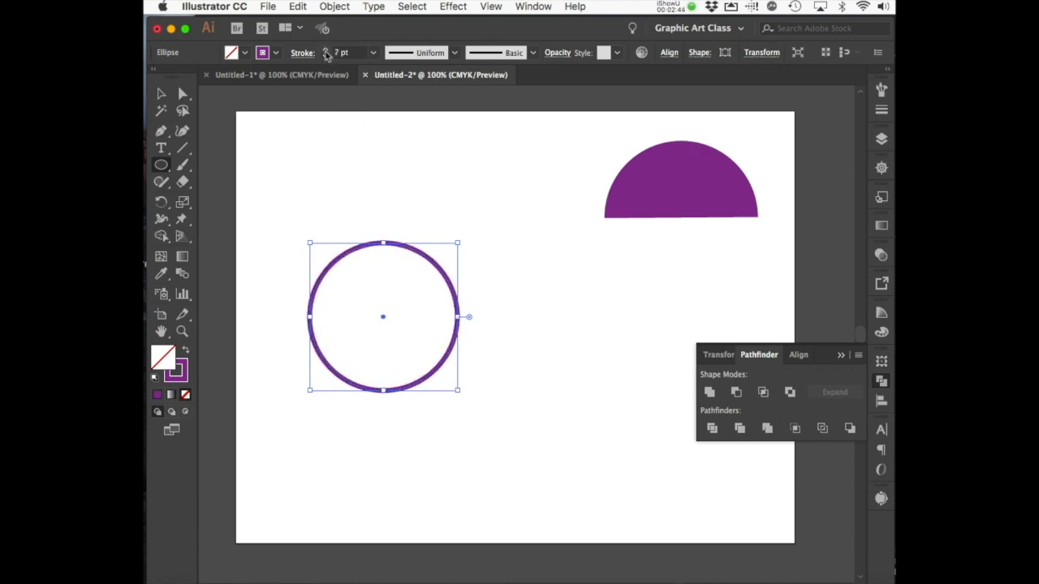
click(326, 51)
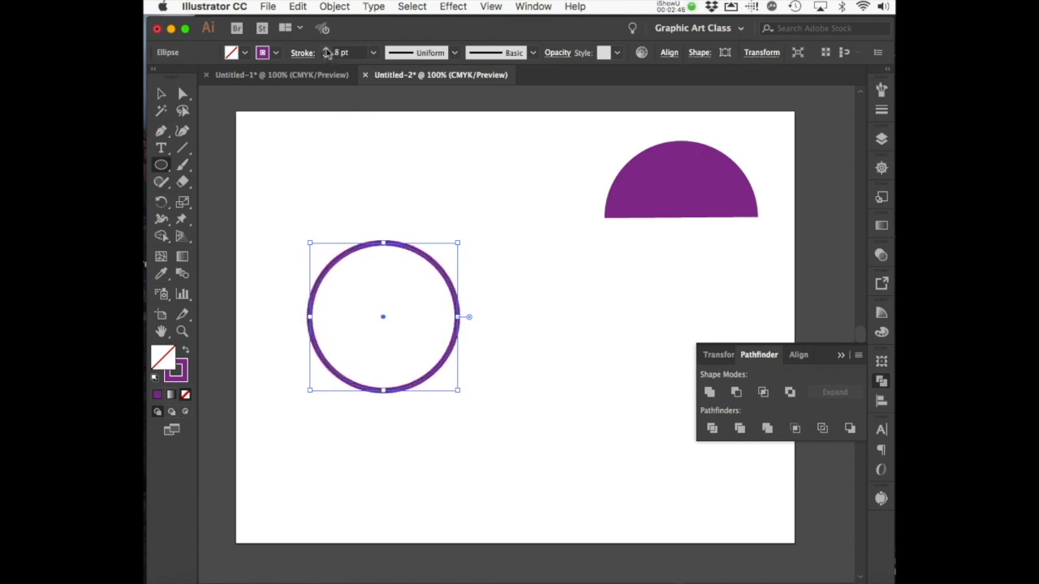
click(325, 50)
click(326, 51)
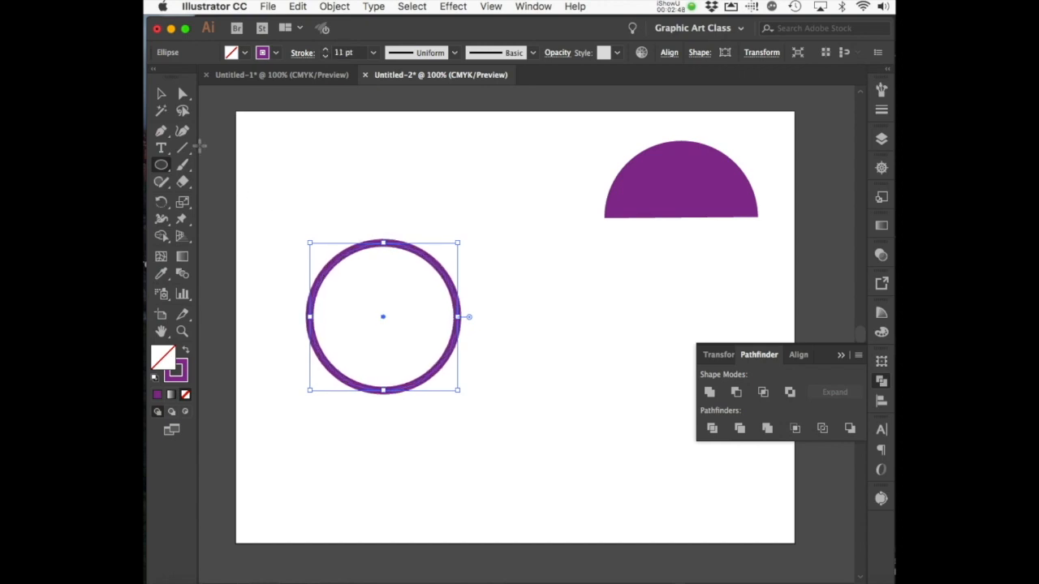
Step: Delete the circle's top anchor point, leaving a lower arc
click(183, 93)
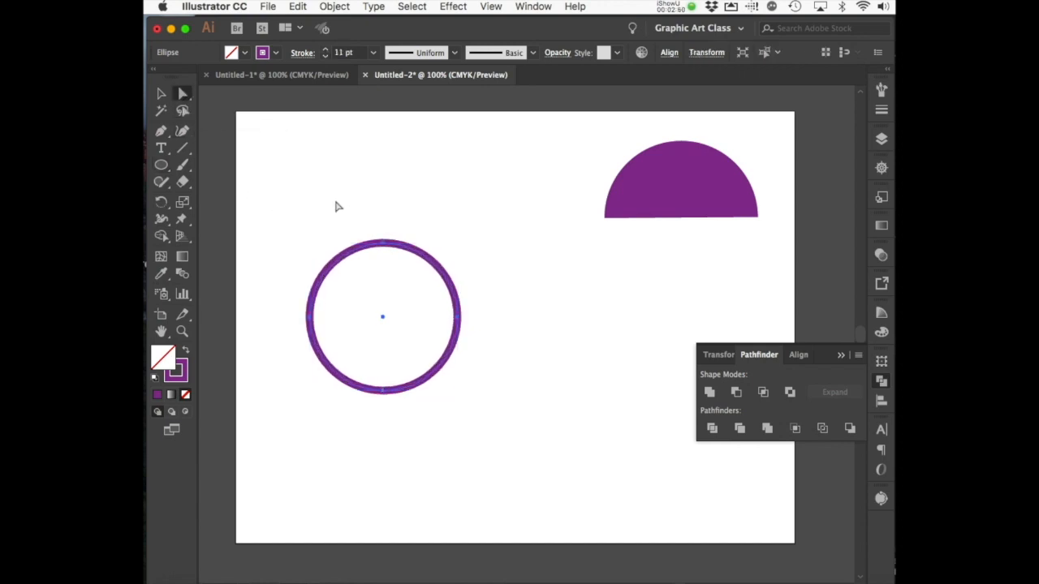
click(384, 243)
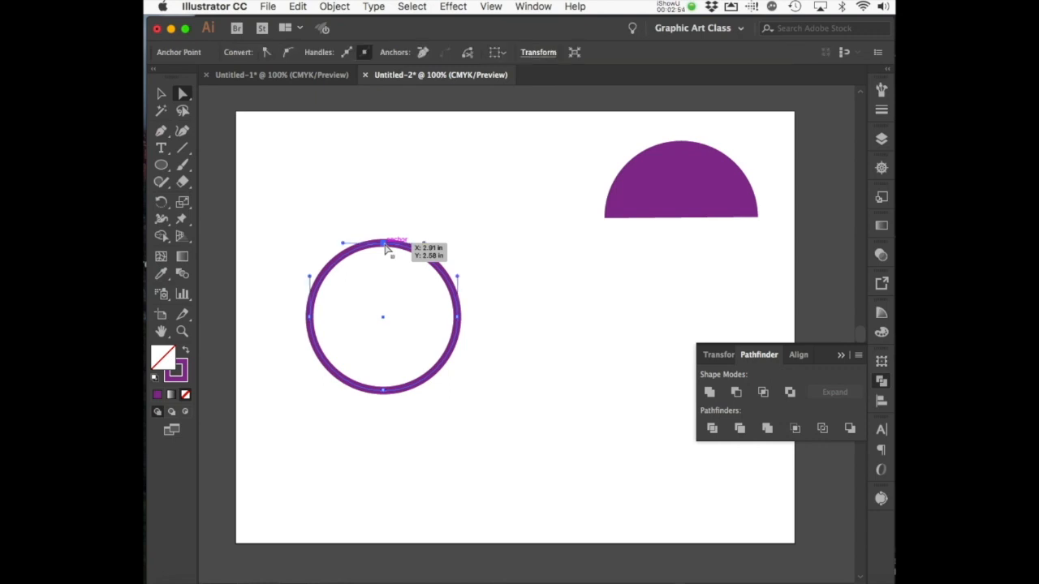
key(Delete)
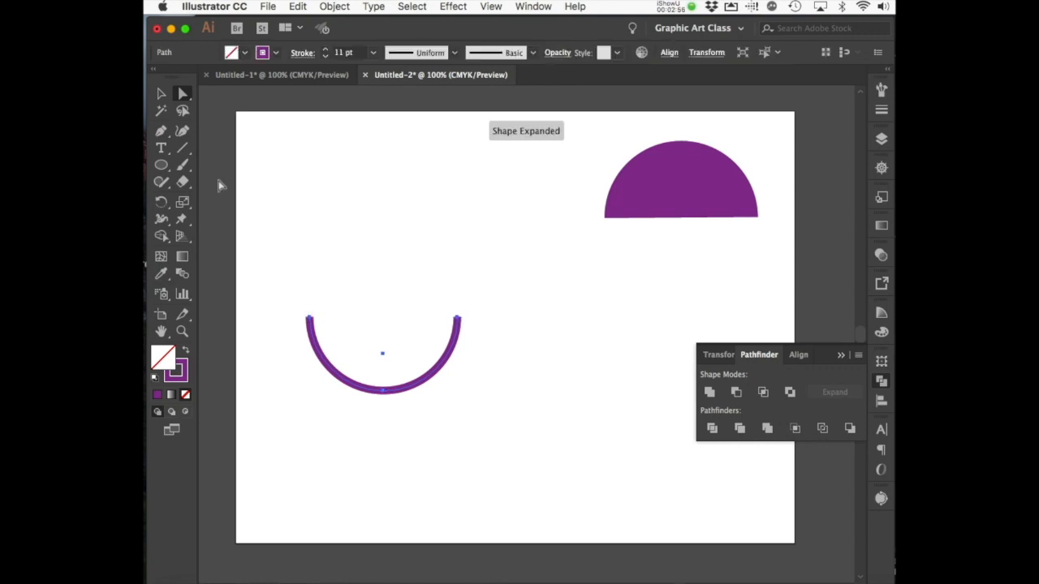
Step: Duplicate the arc beside the original so the ends meet, then move both arcs up
click(162, 94)
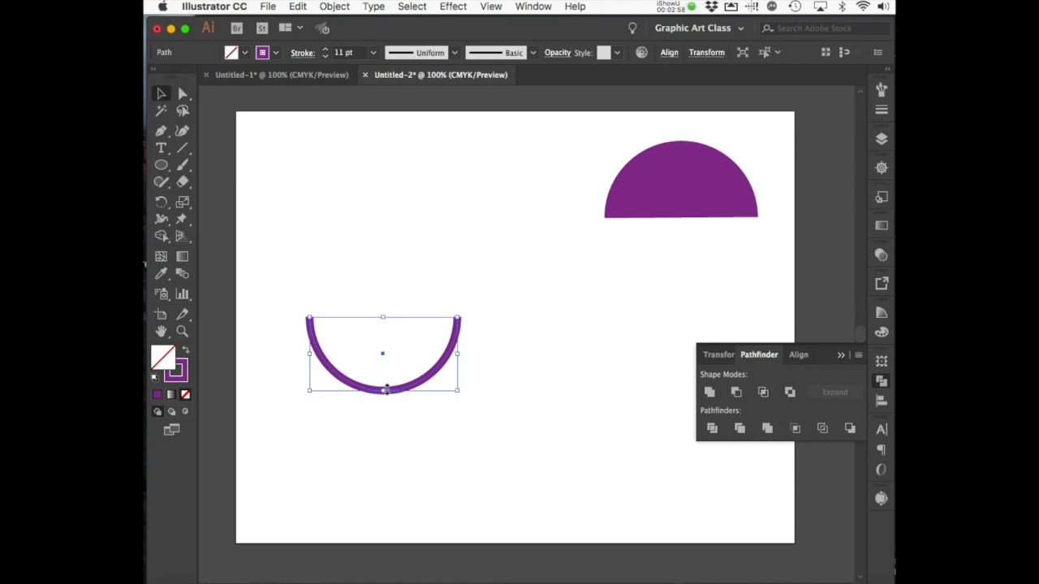
drag(387, 391, 511, 391)
click(529, 422)
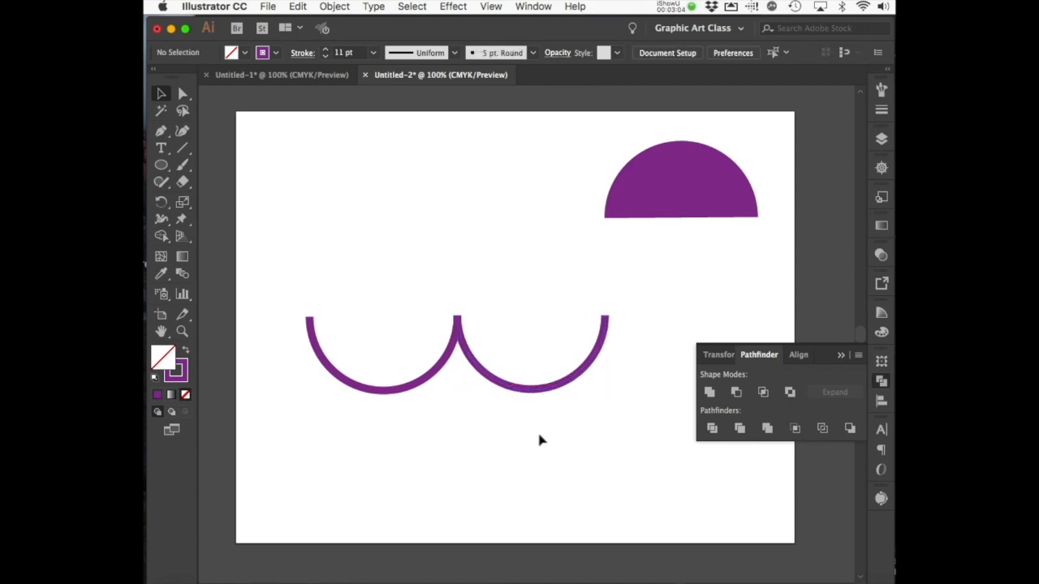
drag(538, 436, 378, 321)
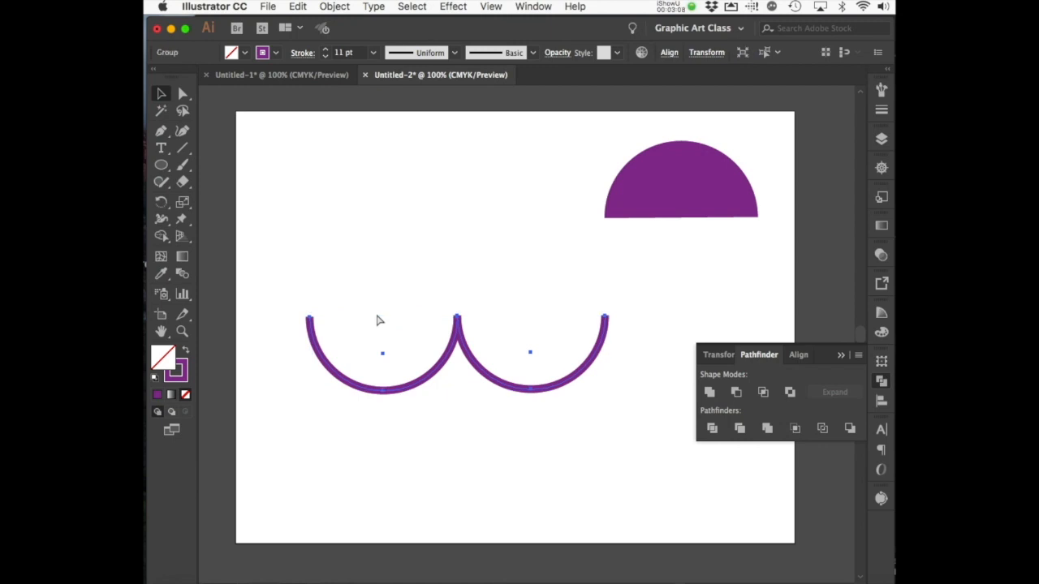
click(503, 463)
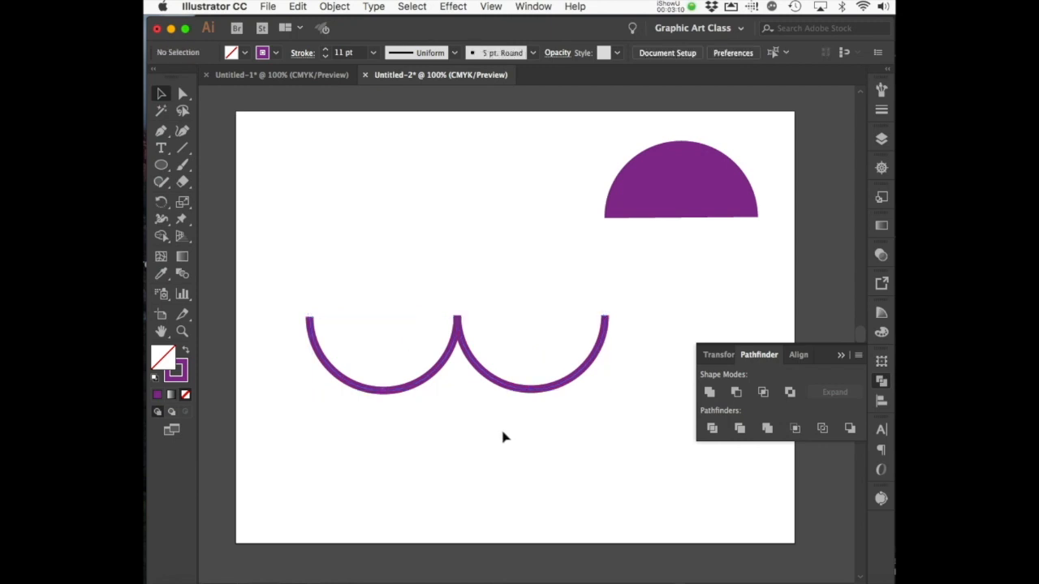
drag(459, 329, 439, 194)
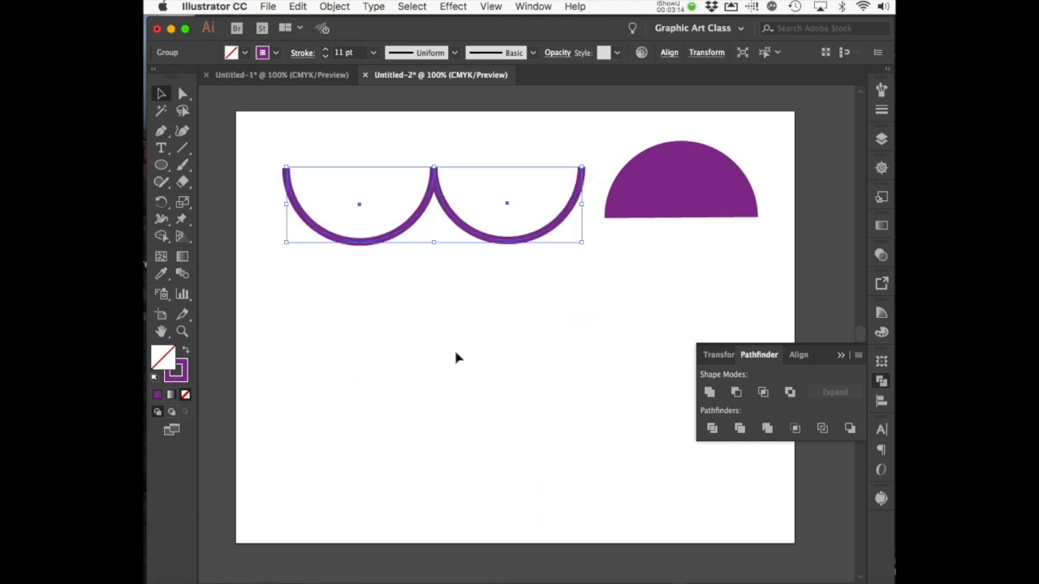
click(456, 358)
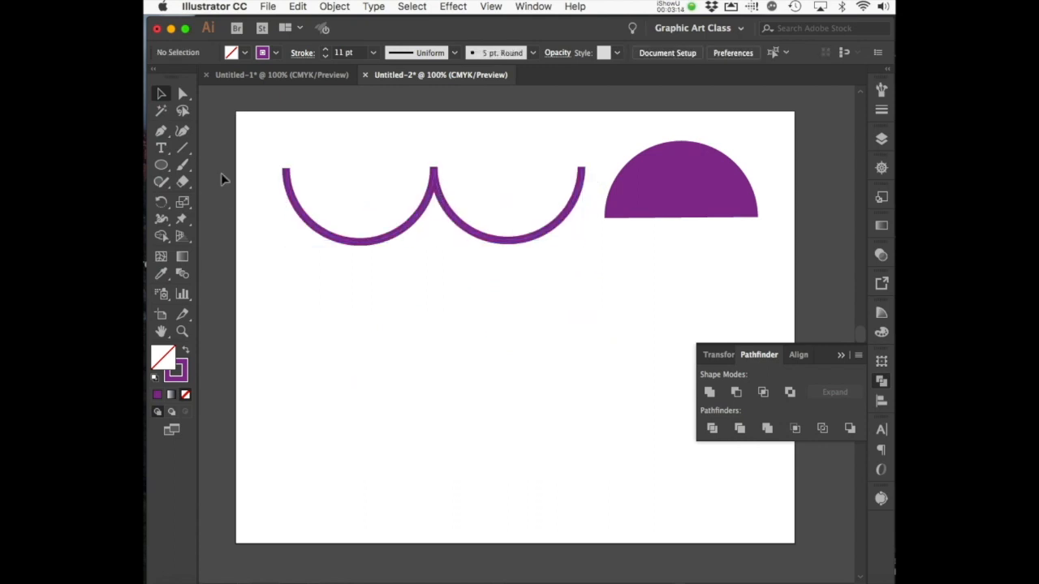
Step: Draw a circle below the double arc and delete its top and right anchors
click(164, 168)
drag(379, 323, 510, 455)
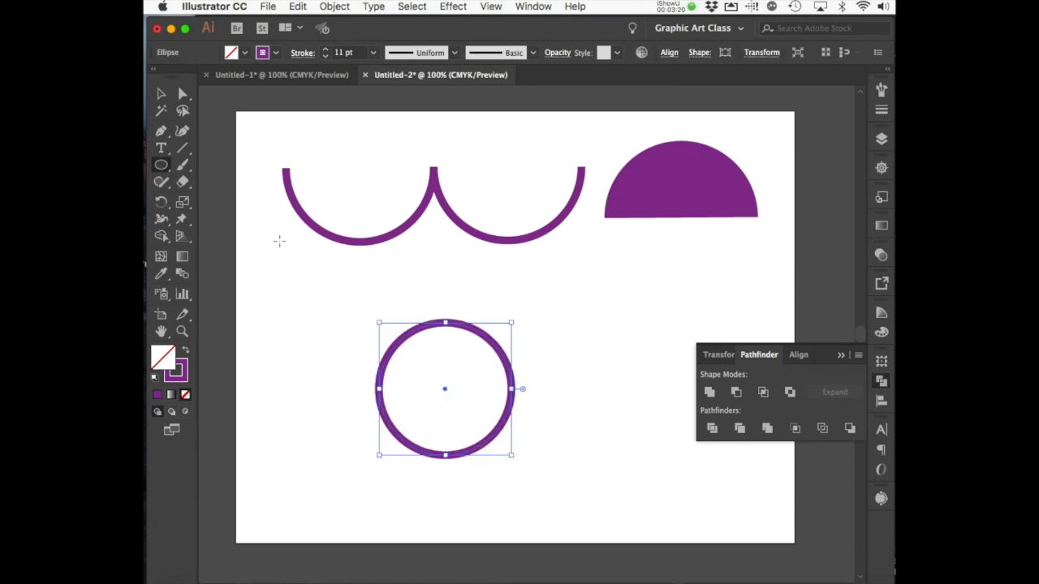
click(183, 93)
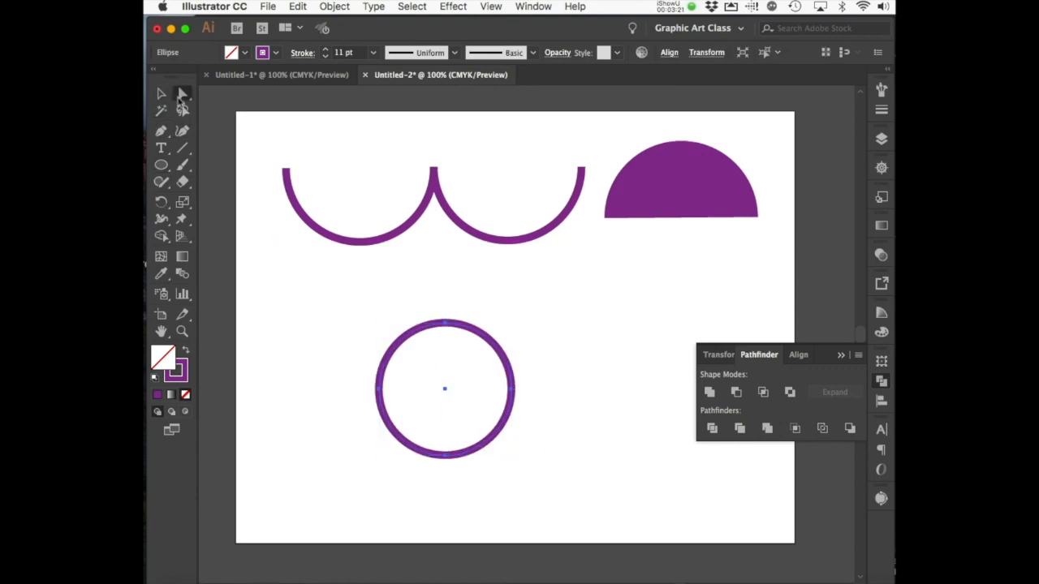
click(445, 326)
key(Delete)
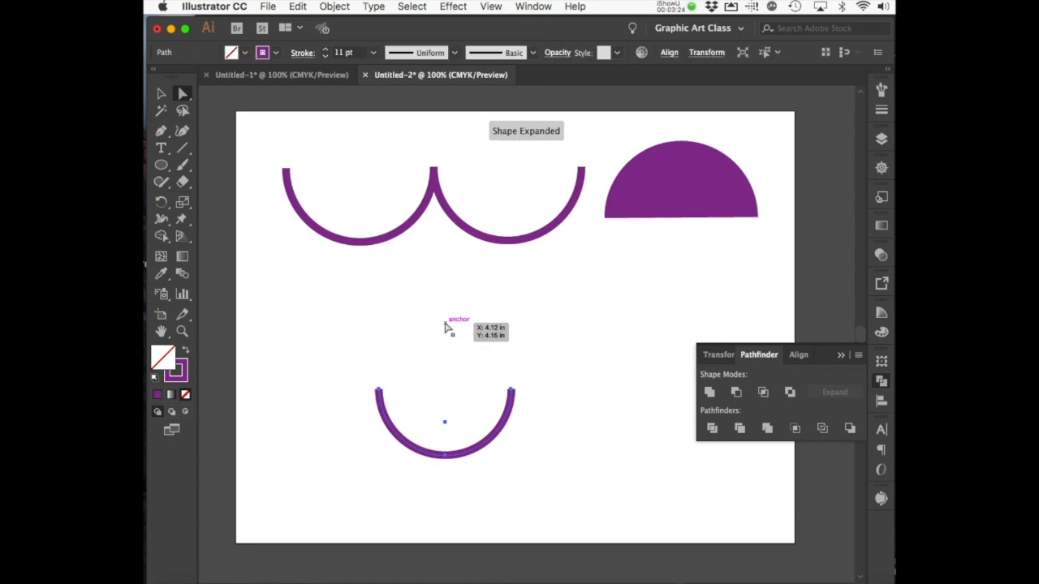
click(511, 391)
key(Delete)
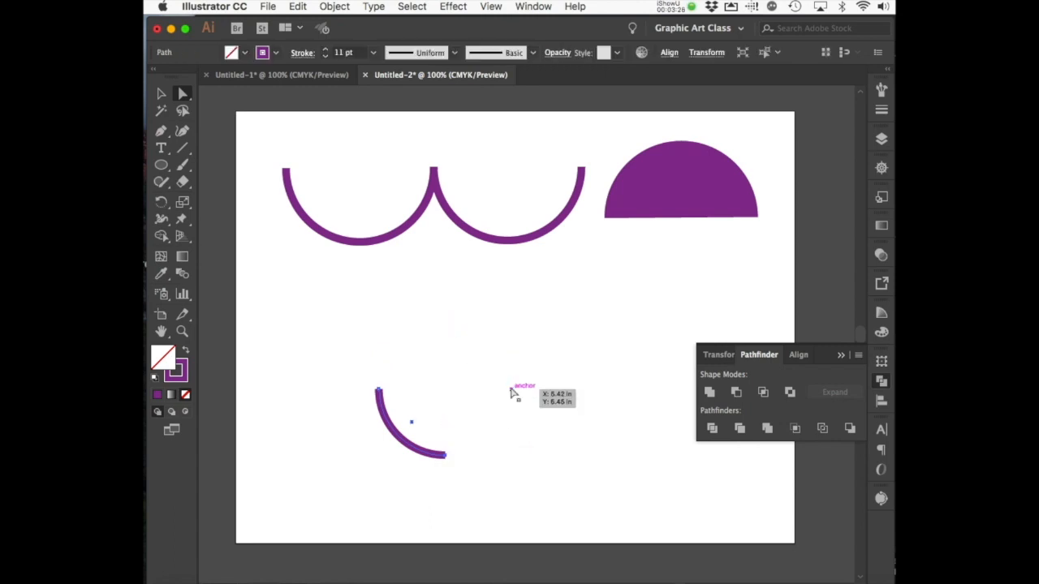
Step: Rotate the quarter arc 45° to bow downward and move it beneath the double arc
click(160, 94)
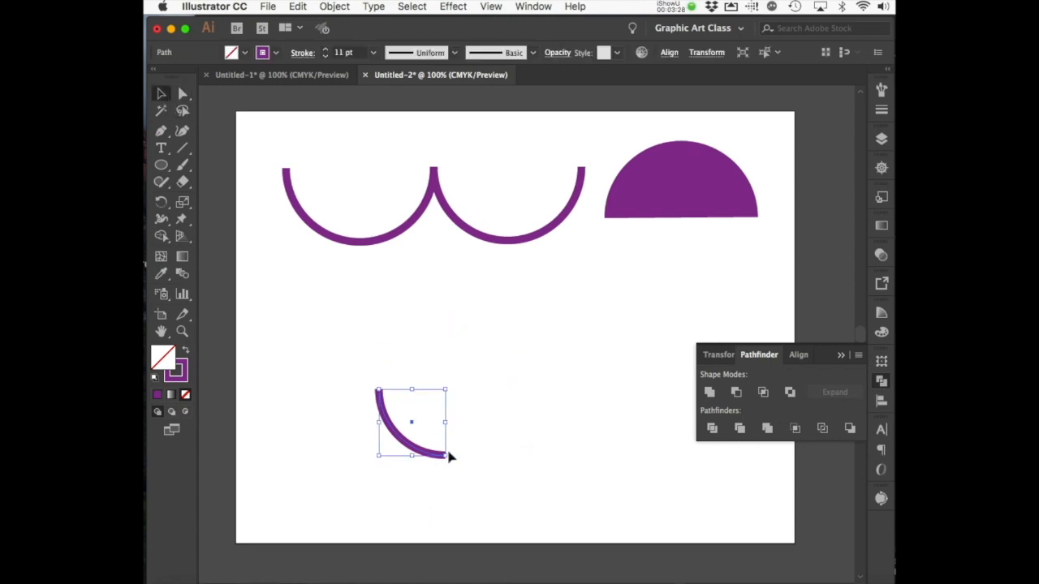
drag(452, 463, 470, 425)
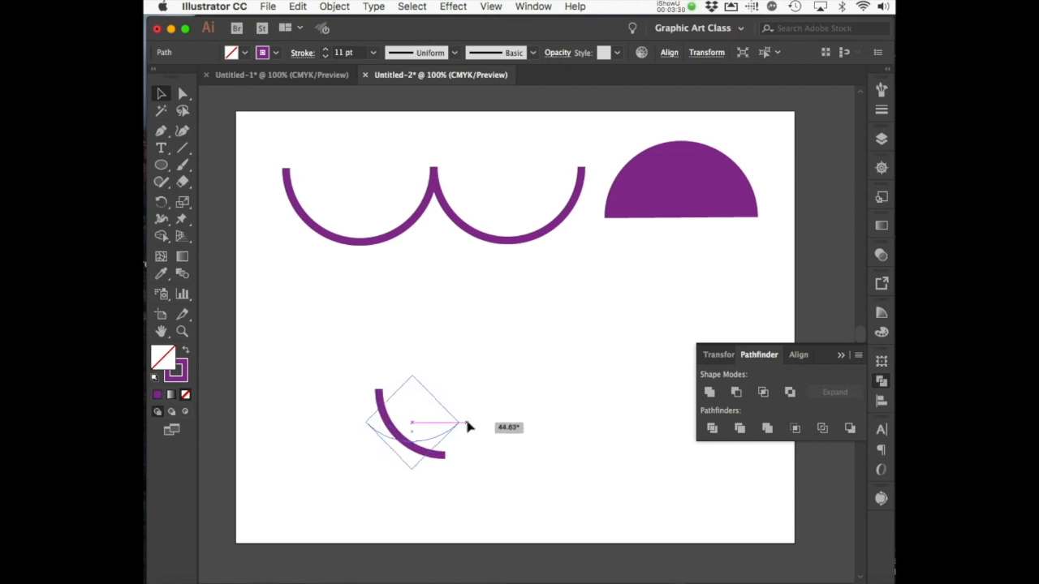
drag(414, 409, 423, 294)
click(495, 372)
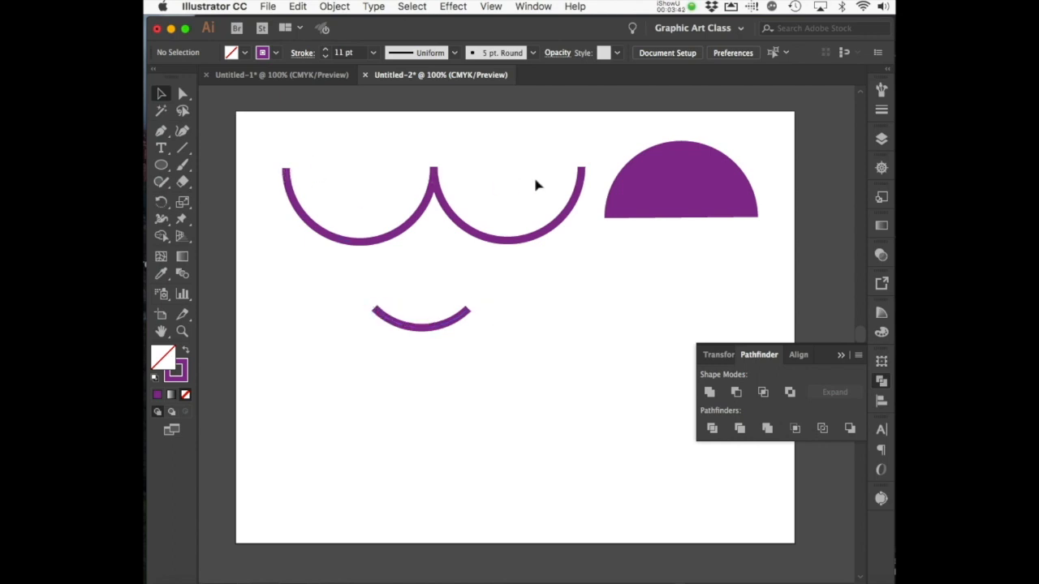
click(460, 319)
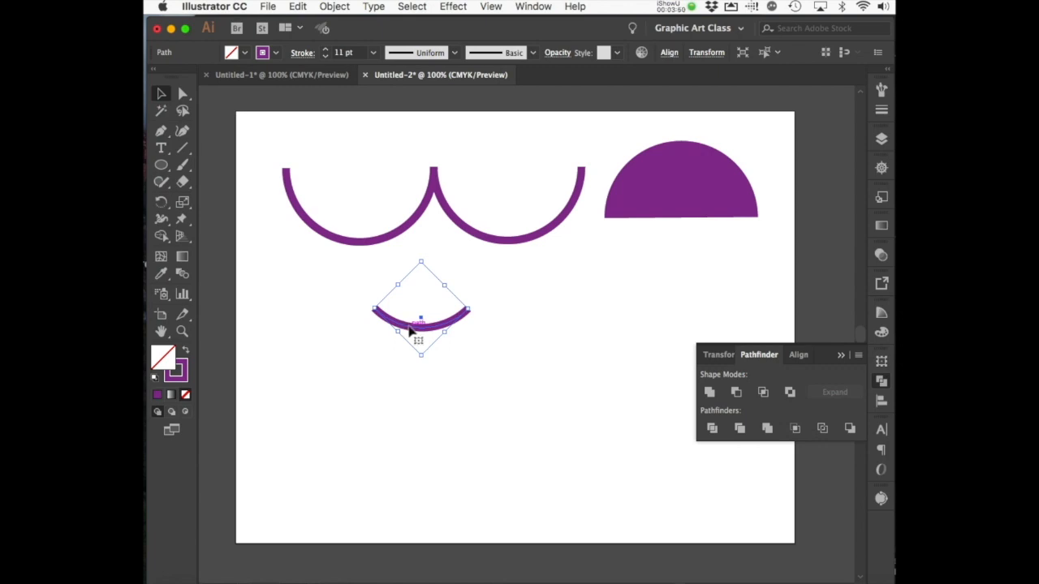
Step: Apply Round Cap in the Stroke panel to the smile arc and the double-arc group
click(306, 53)
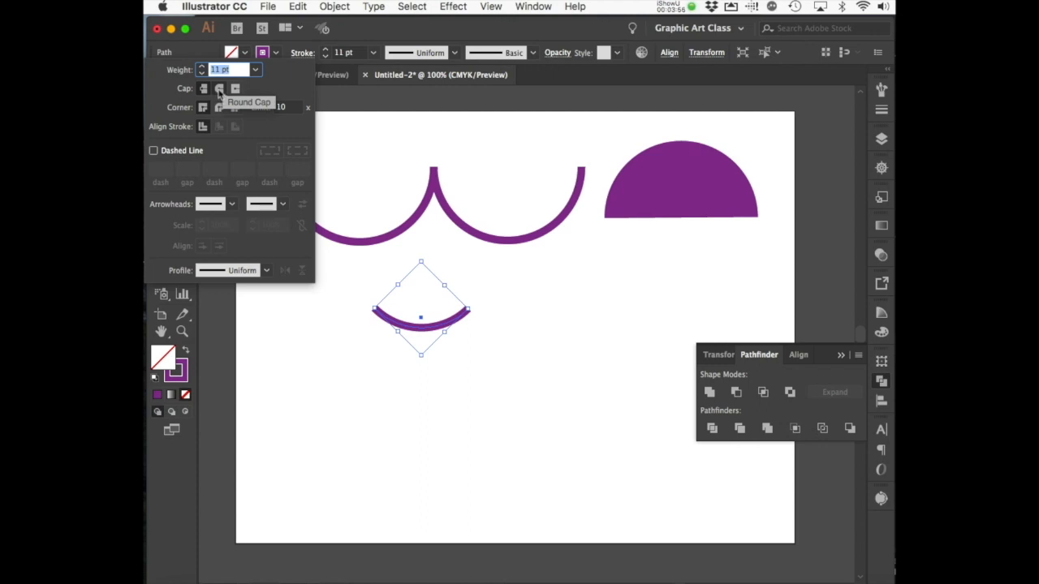
click(218, 91)
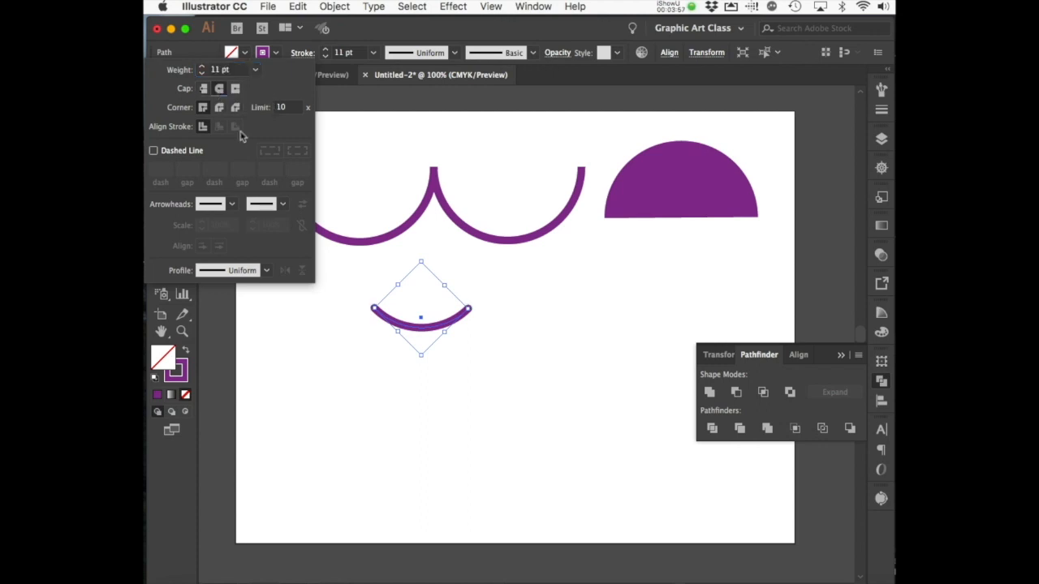
click(355, 349)
click(357, 242)
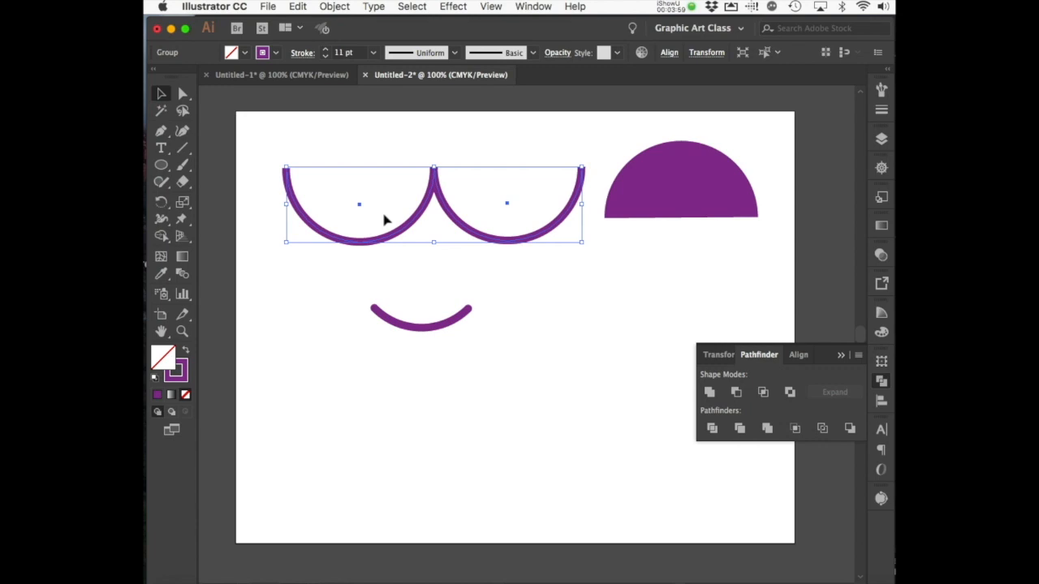
click(275, 53)
click(311, 53)
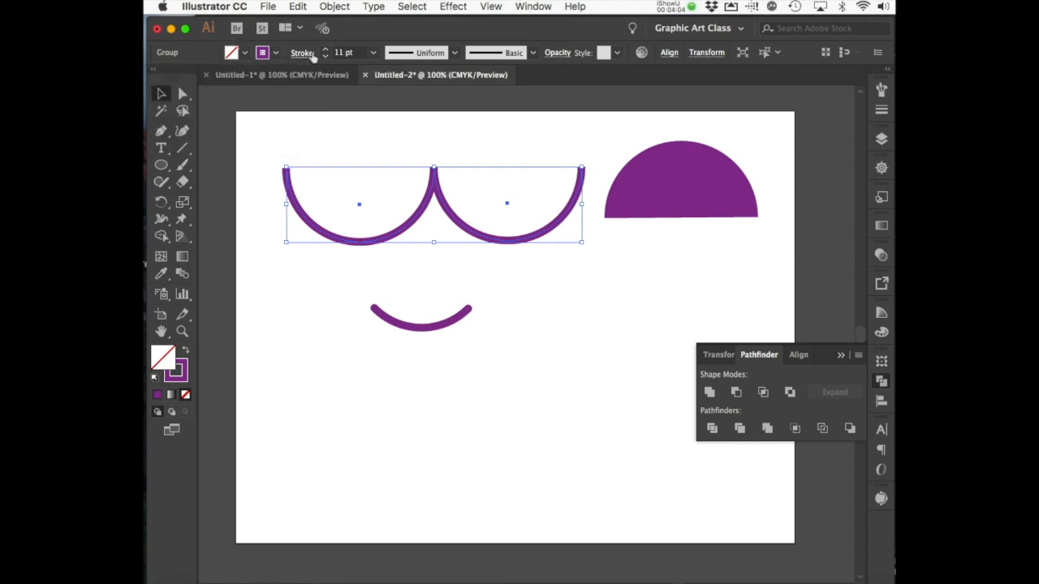
click(312, 53)
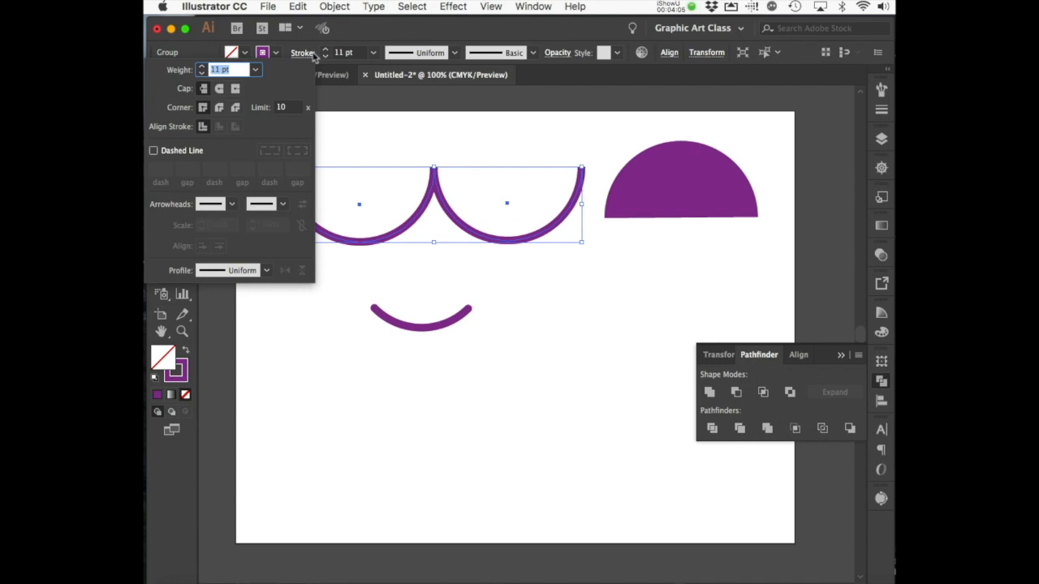
click(221, 91)
click(332, 306)
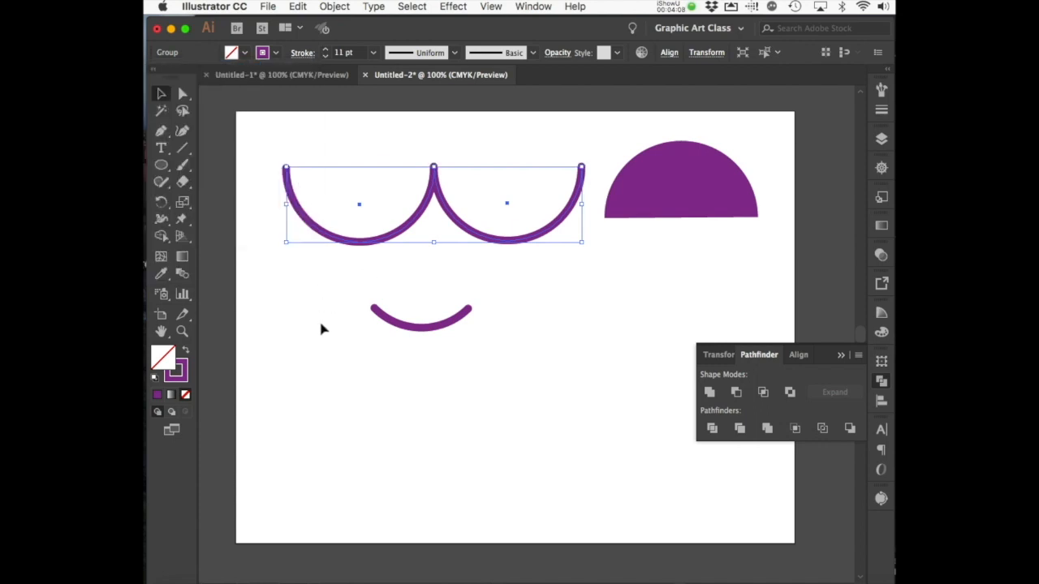
click(297, 182)
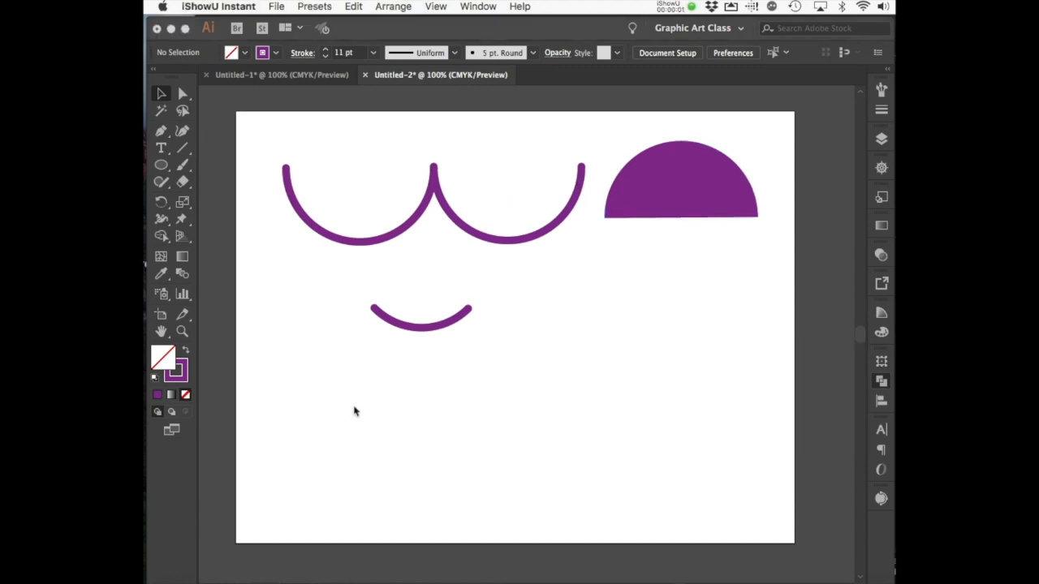
Step: Close Pathfinder and paint a looped purple brush stroke below-right of the smile arc
click(185, 167)
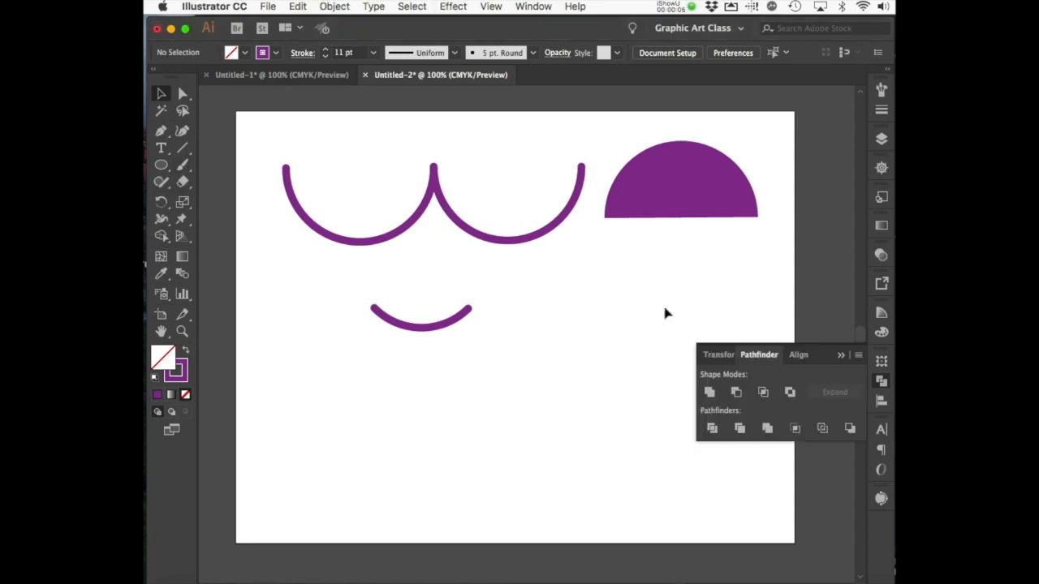
click(840, 357)
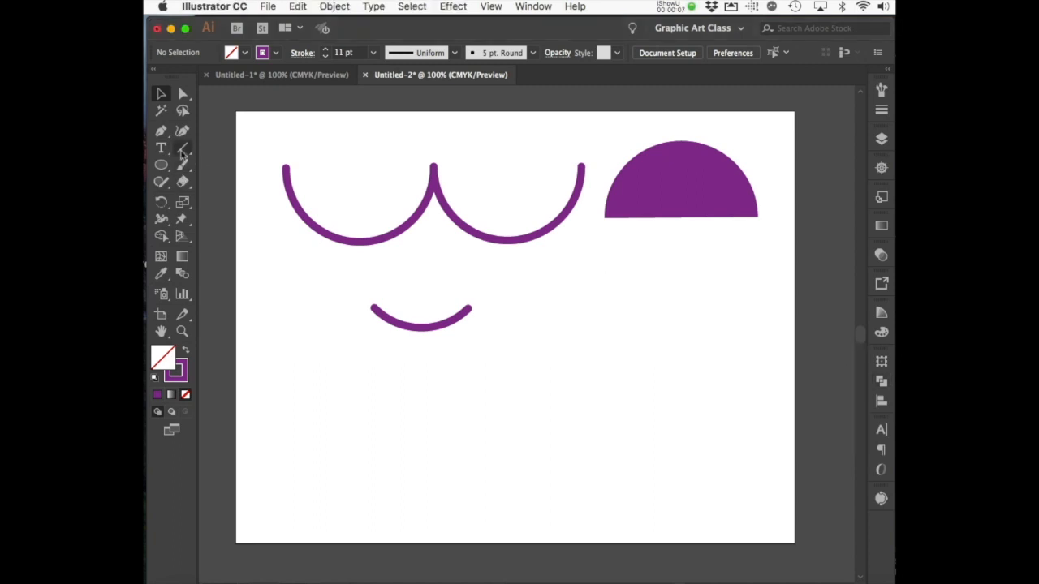
click(184, 167)
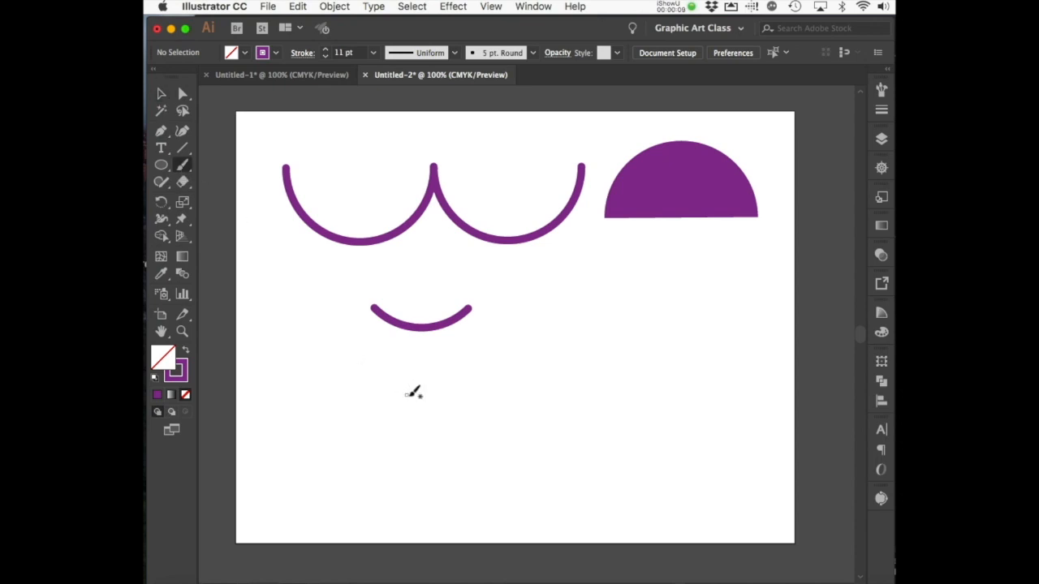
mouse_move(479, 401)
mouse_down()
mouse_move(542, 380)
mouse_move(550, 345)
mouse_move(533, 341)
mouse_move(531, 363)
mouse_move(549, 370)
mouse_move(581, 352)
mouse_move(589, 320)
mouse_up()
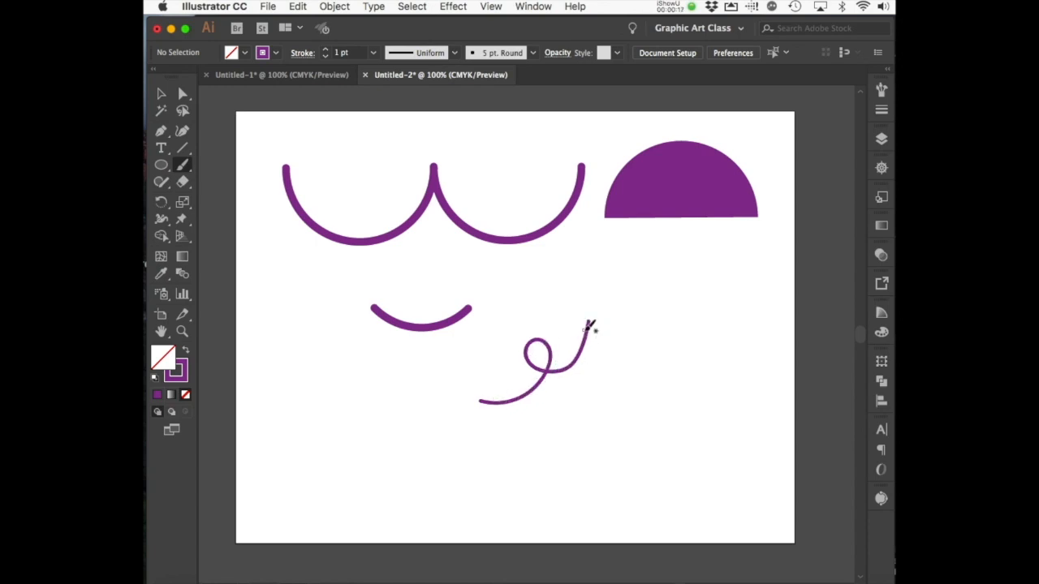
Step: Zoom to 200% and paint a second curly brush stroke left of the first
click(182, 331)
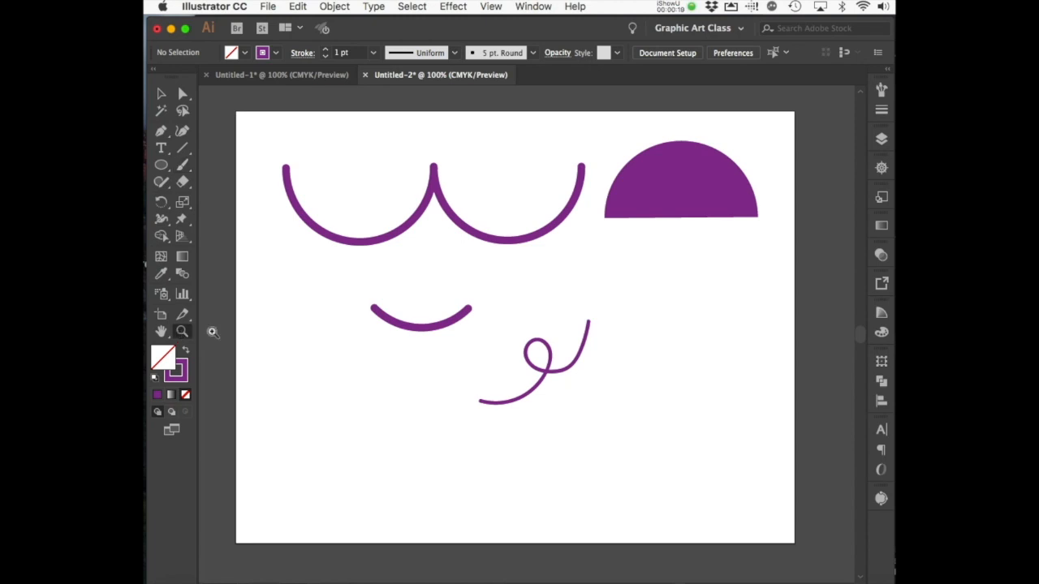
click(320, 360)
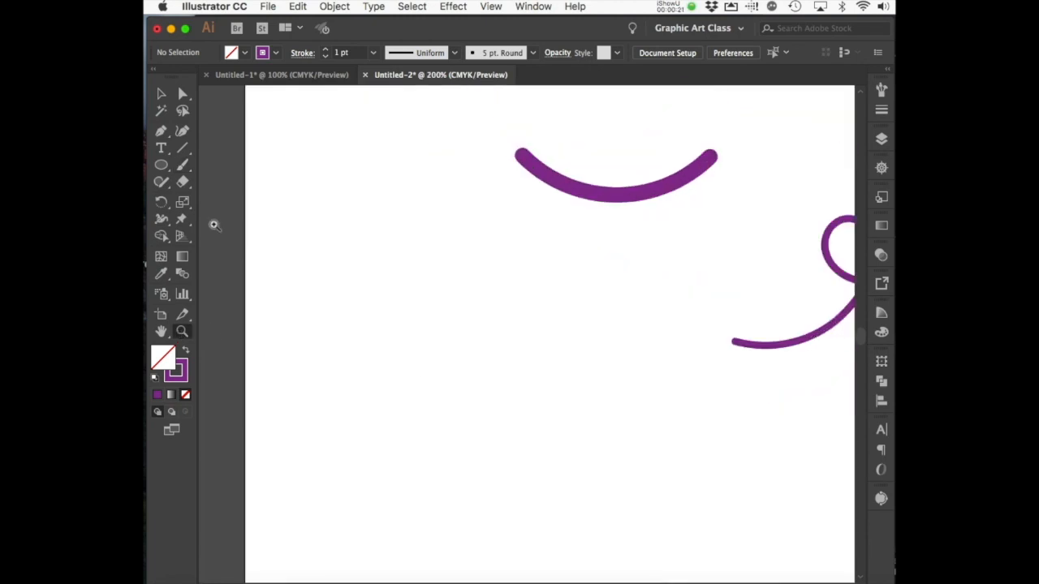
click(182, 166)
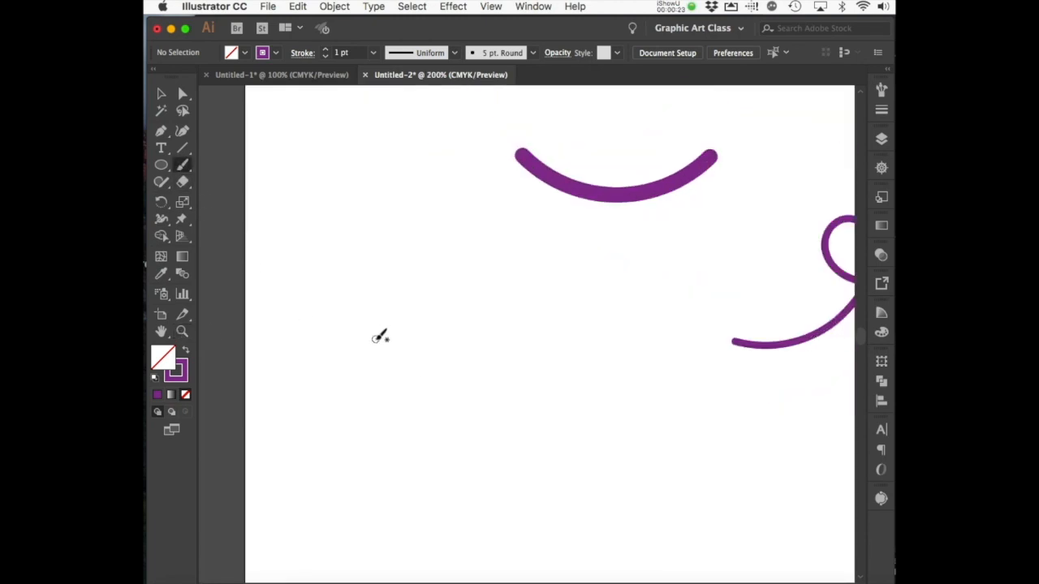
mouse_move(372, 339)
mouse_down()
mouse_move(414, 345)
mouse_move(483, 303)
mouse_move(478, 241)
mouse_move(460, 260)
mouse_move(479, 285)
mouse_move(507, 283)
mouse_move(538, 211)
mouse_up()
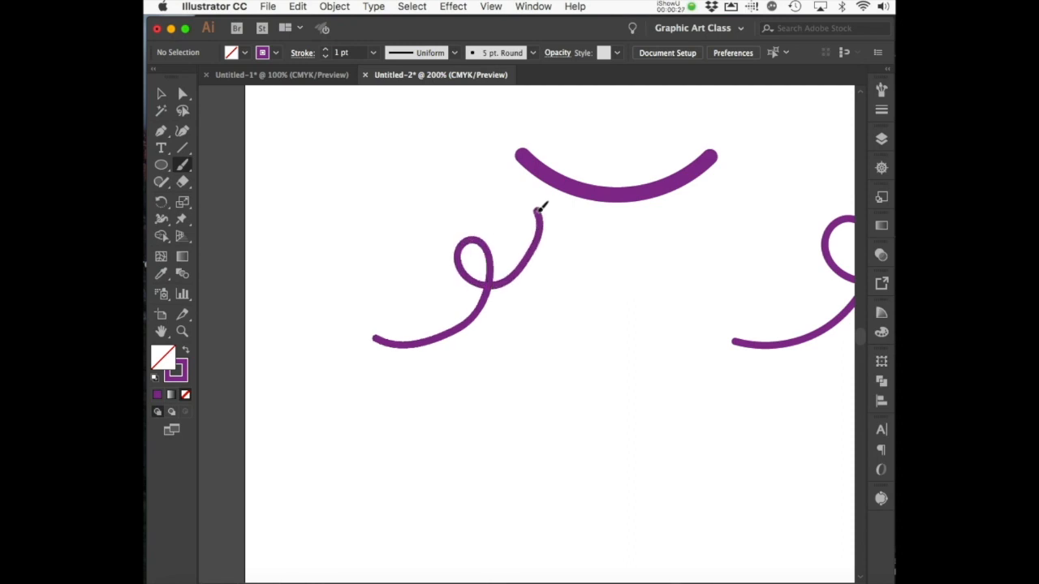